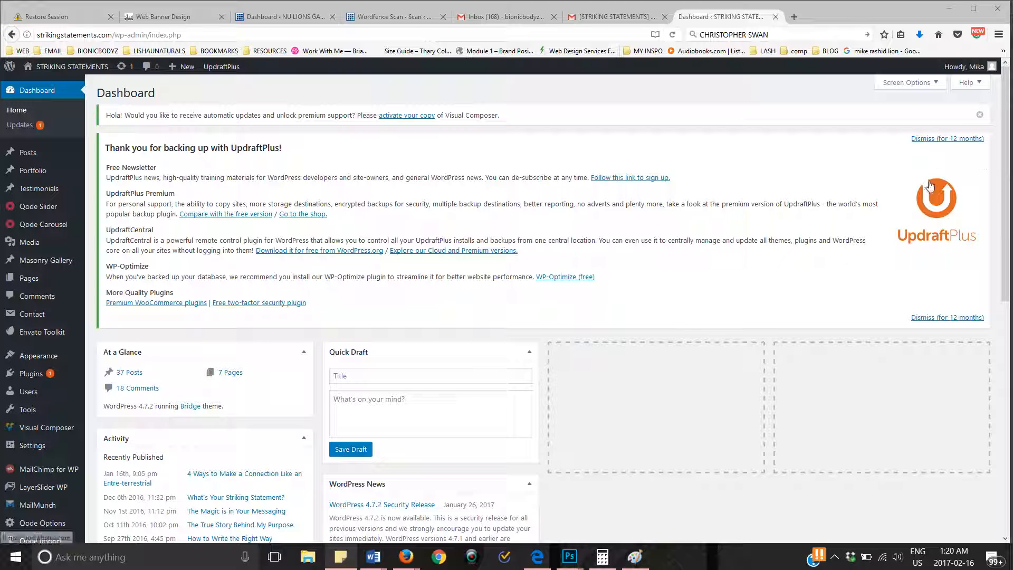
Start a one-time UpdraftPlus backup that includes the database and files and is sent to remote storage
scroll(55, 466, "down", 1)
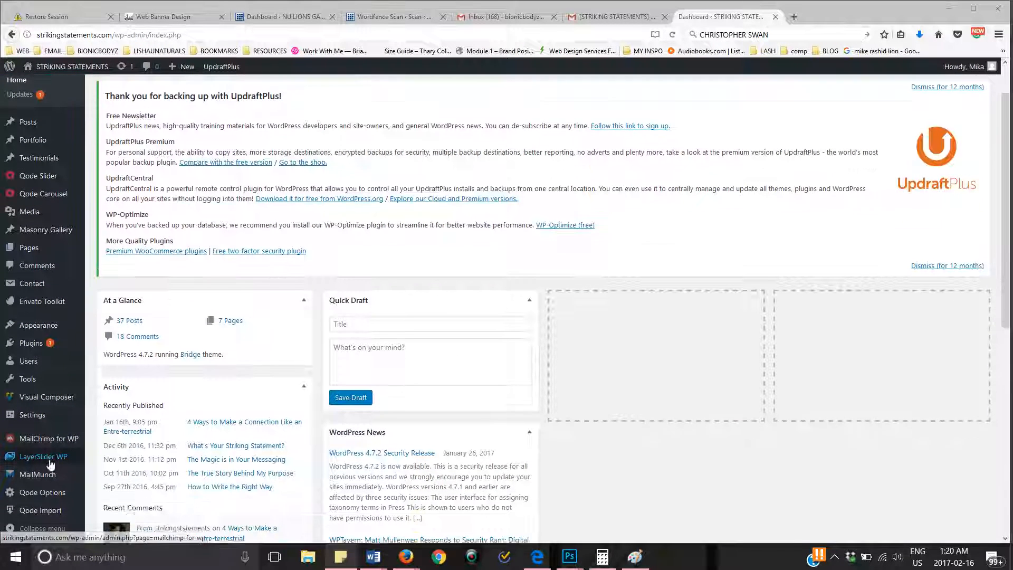
mouse_move(64, 498)
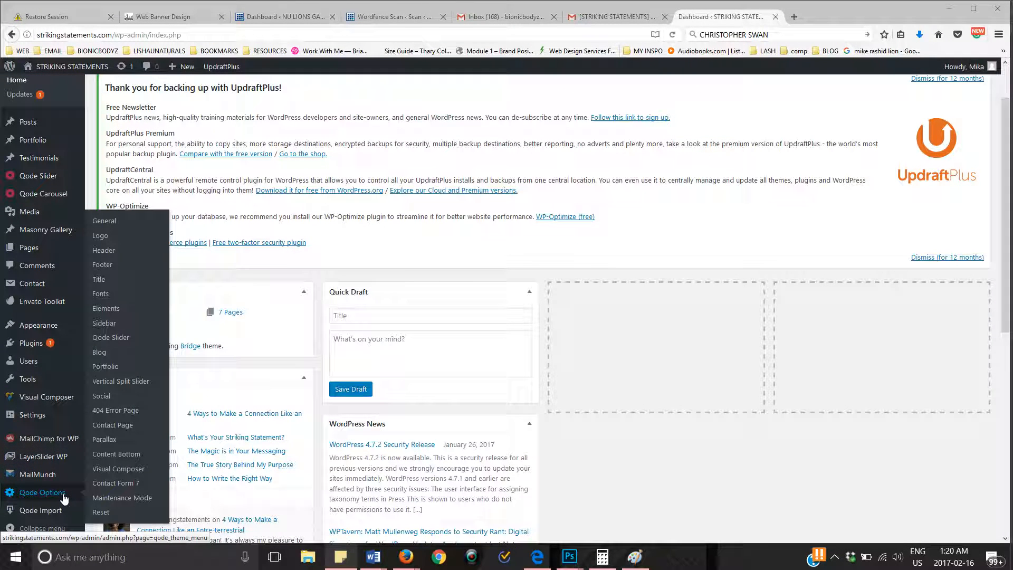
mouse_move(48, 402)
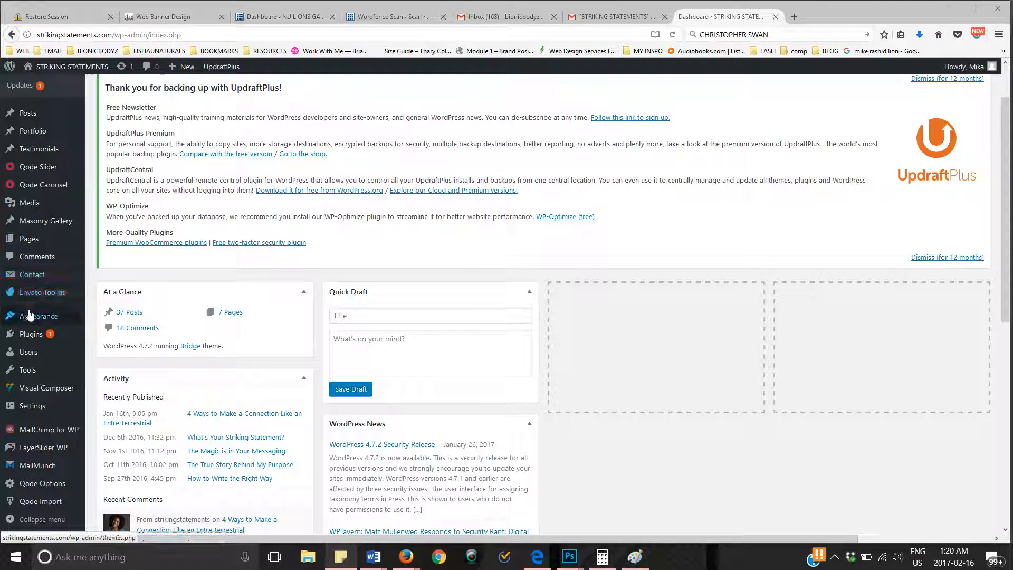
mouse_move(30, 316)
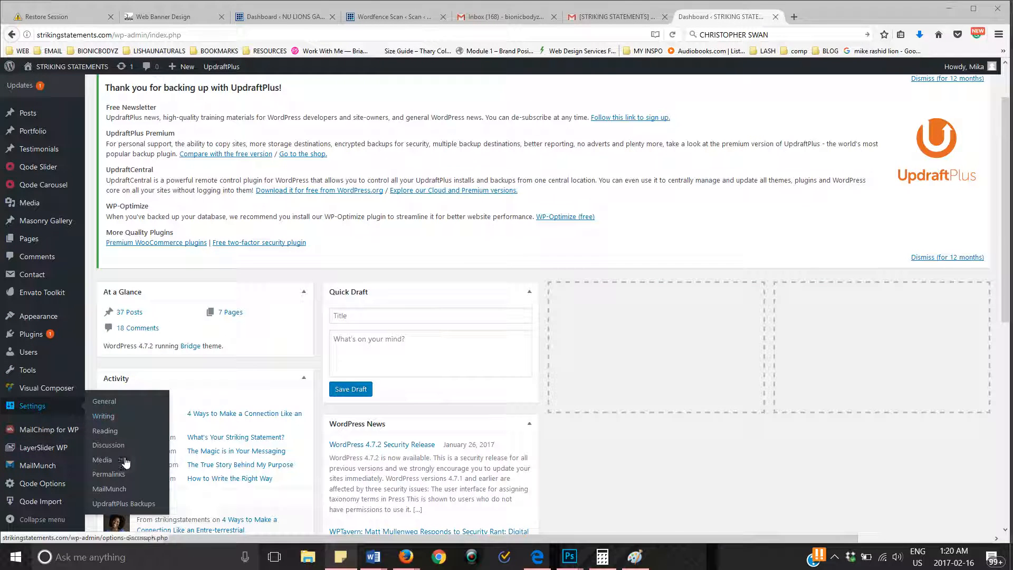
left_click(127, 504)
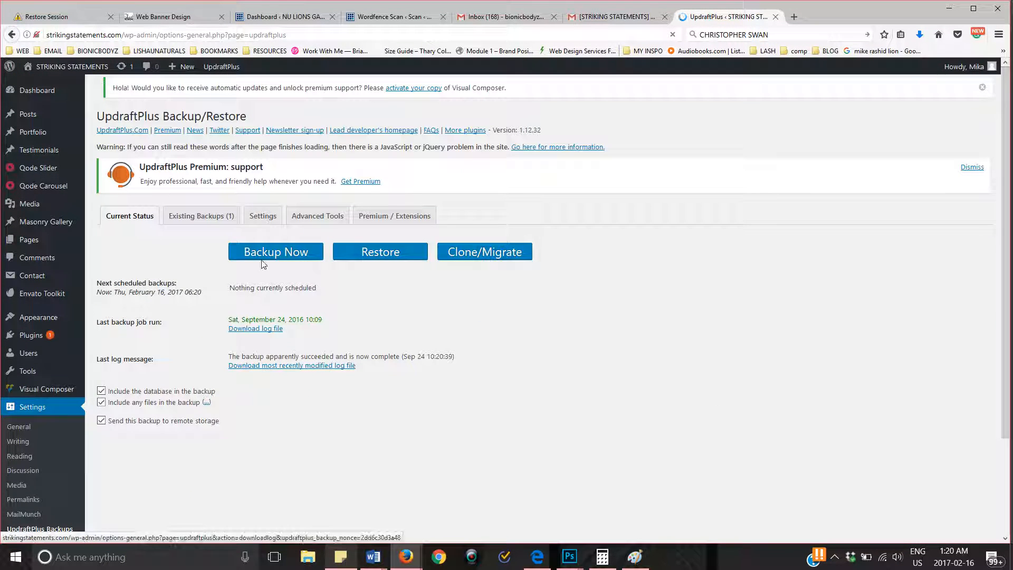
left_click(270, 232)
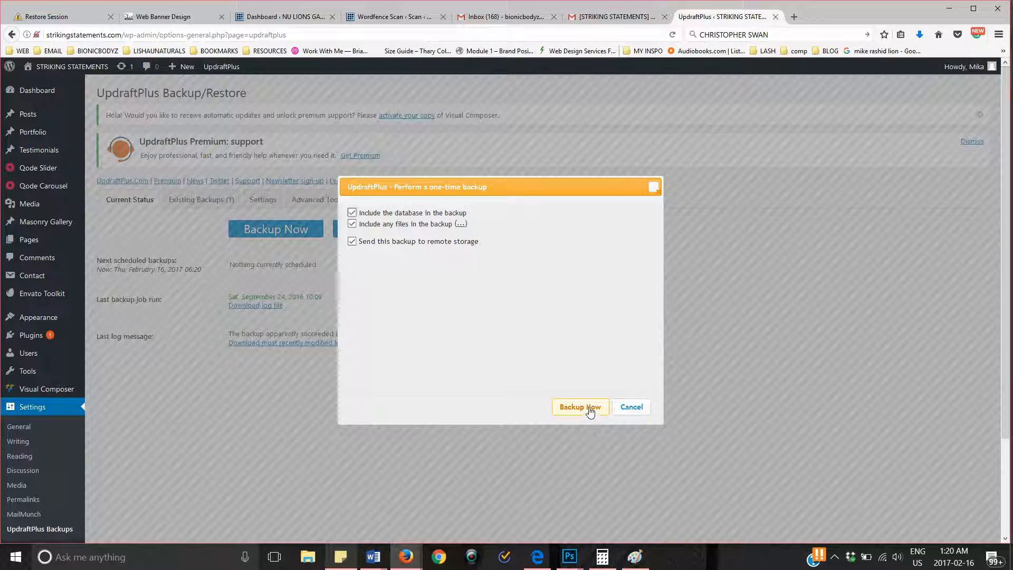
left_click(589, 408)
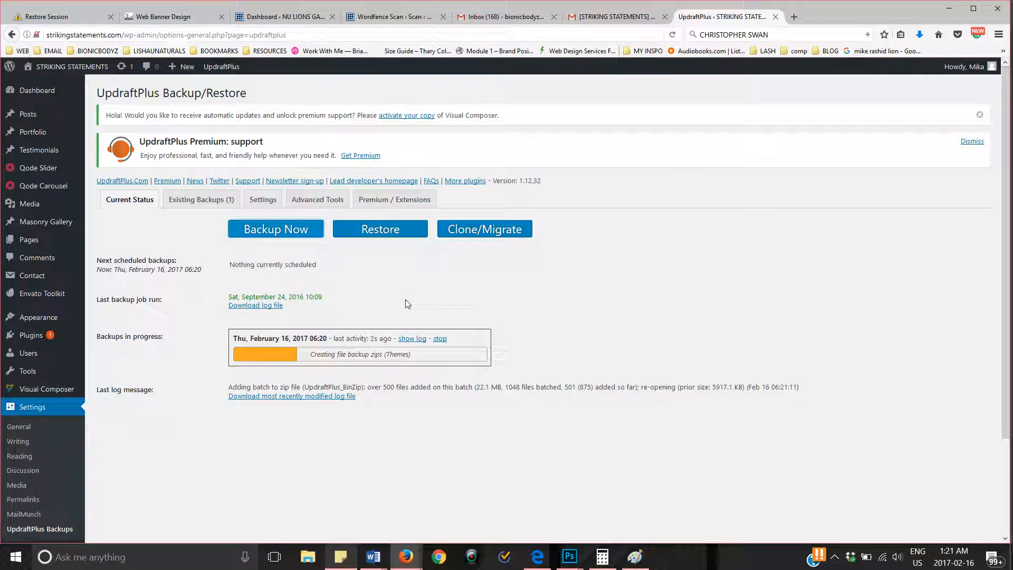
Open the live site in a new browser tab and go to its Striking Statements Diagnostic page
mouse_move(69, 67)
right_click(52, 86)
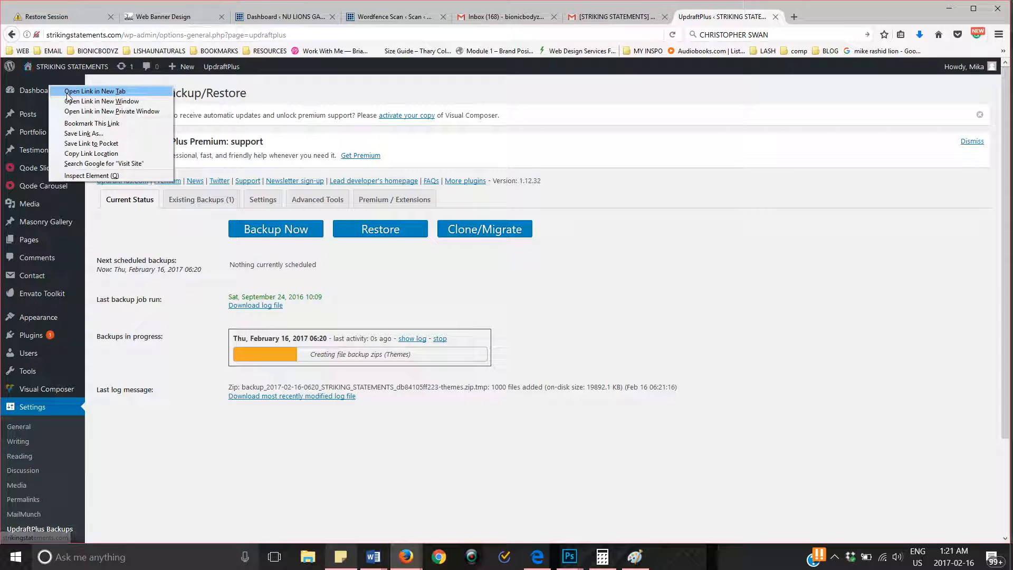
left_click(58, 91)
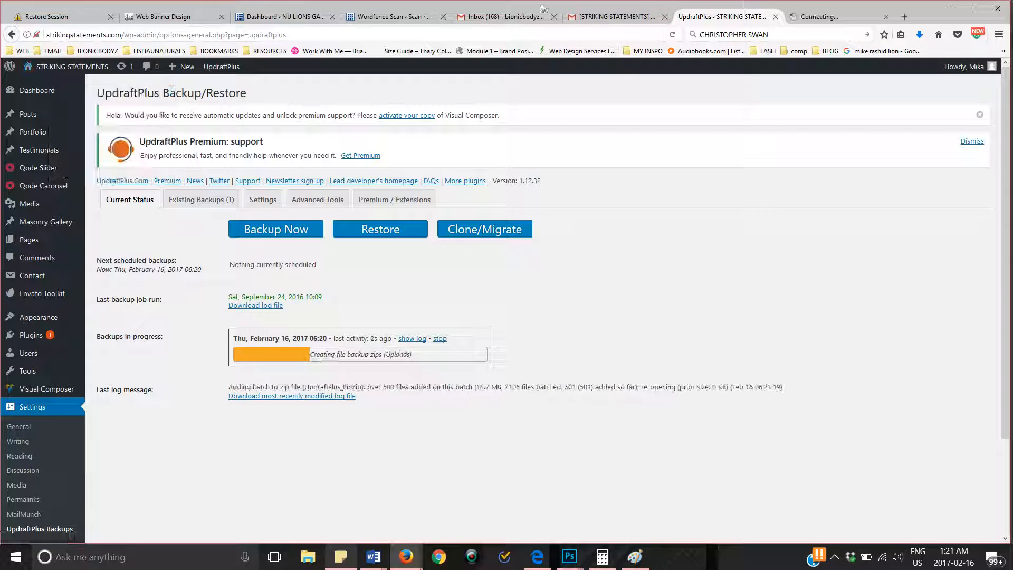
left_click(817, 19)
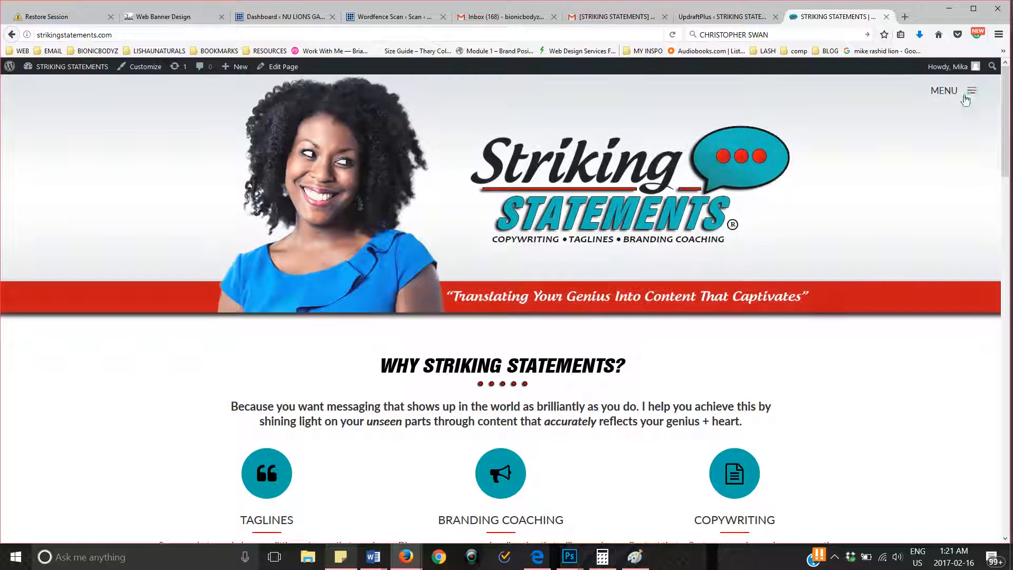
left_click(971, 87)
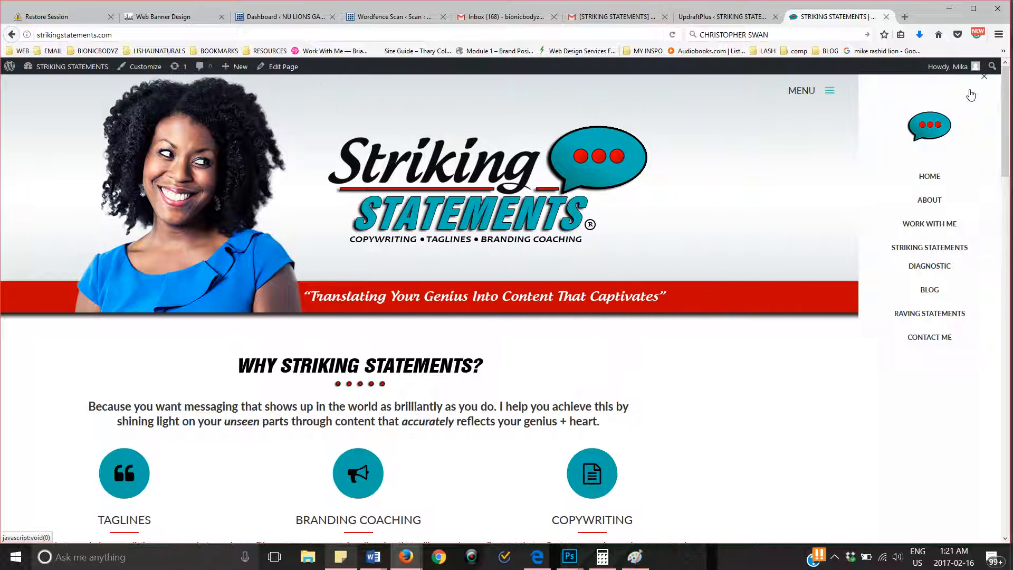
left_click(923, 254)
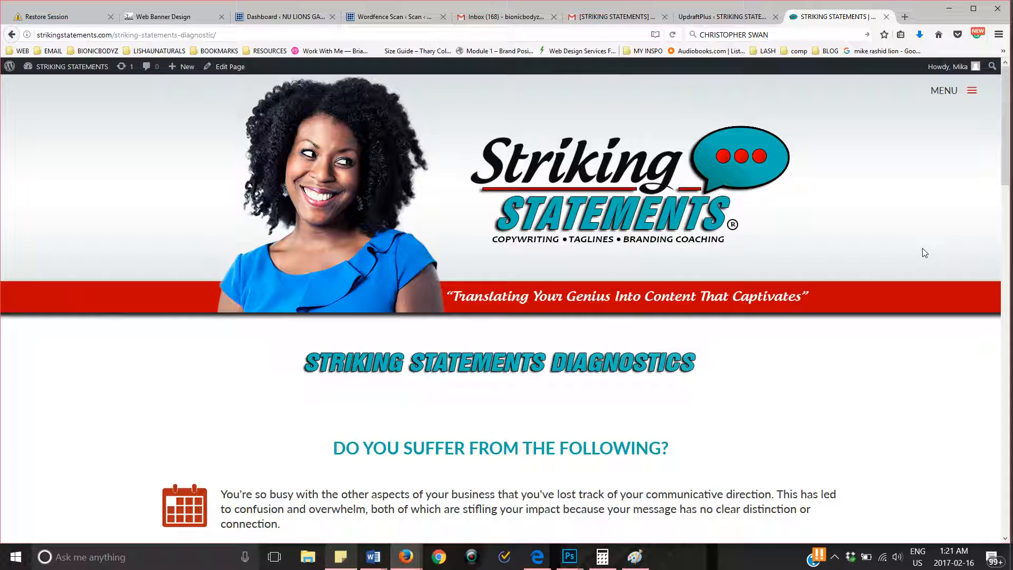
Review the Striking Statements Diagnostic page's content and return to the UpdraftPlus backup page
scroll(862, 231, "down", 15)
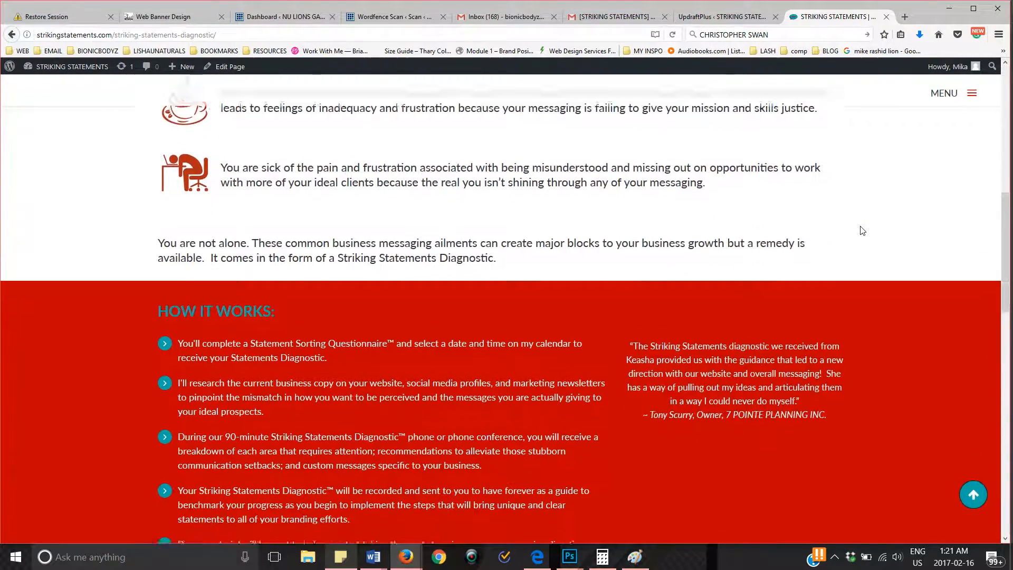
scroll(861, 230, "down", 10)
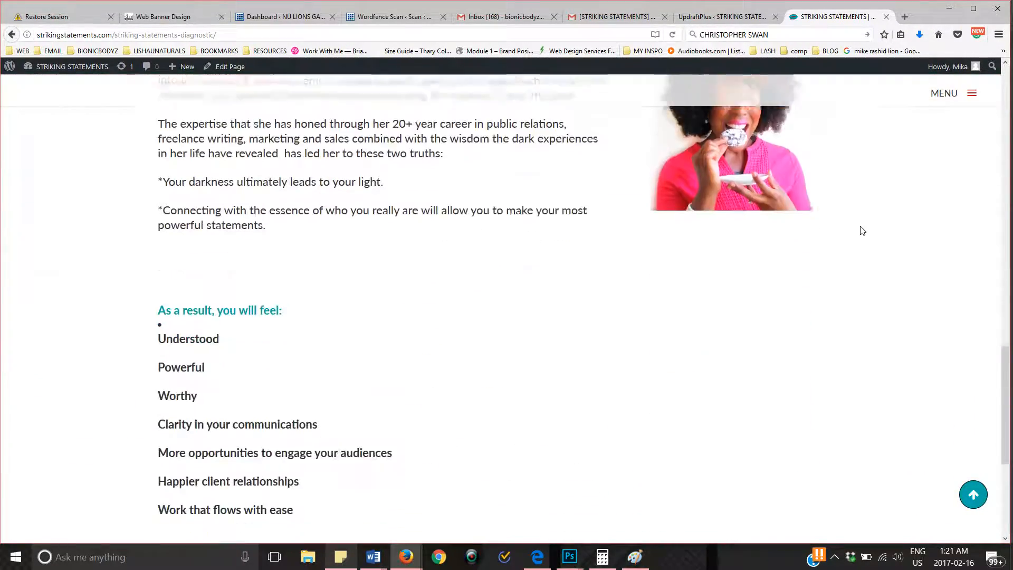
scroll(861, 231, "up", 5)
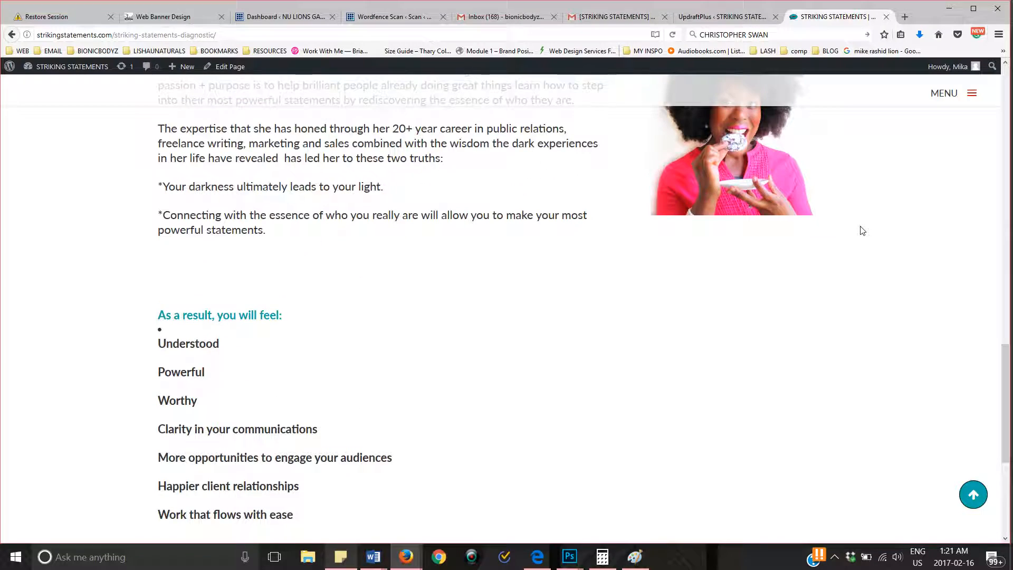
scroll(861, 231, "down", 4)
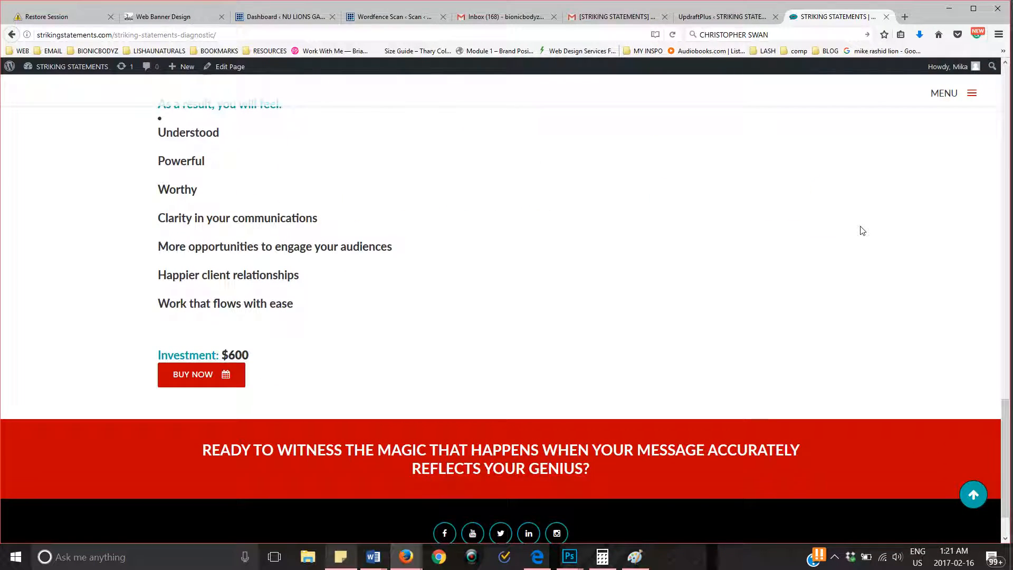
scroll(862, 230, "up", 12)
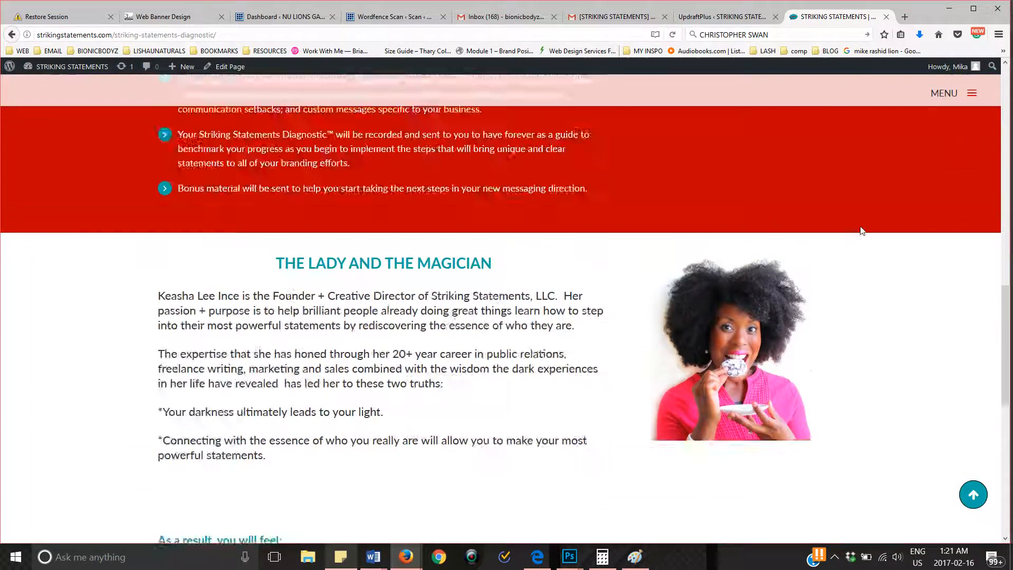
scroll(862, 231, "up", 9)
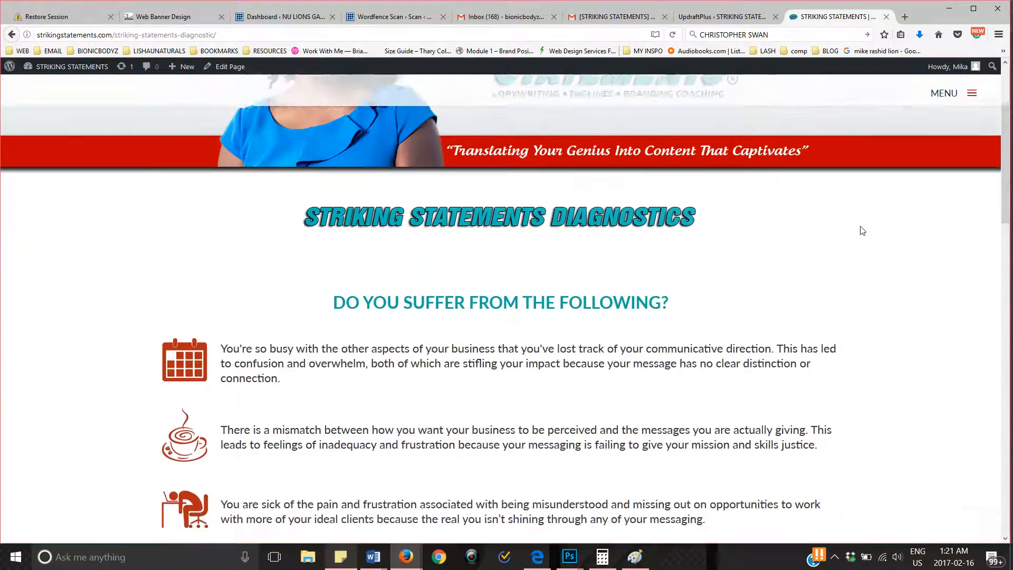
scroll(862, 230, "down", 20)
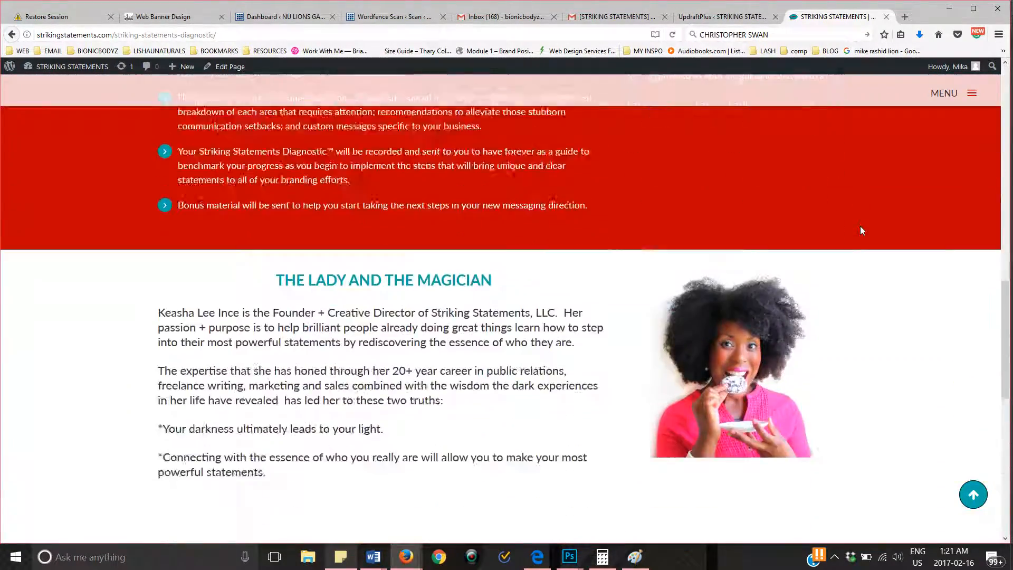
scroll(860, 227, "down", 4)
scroll(861, 227, "up", 18)
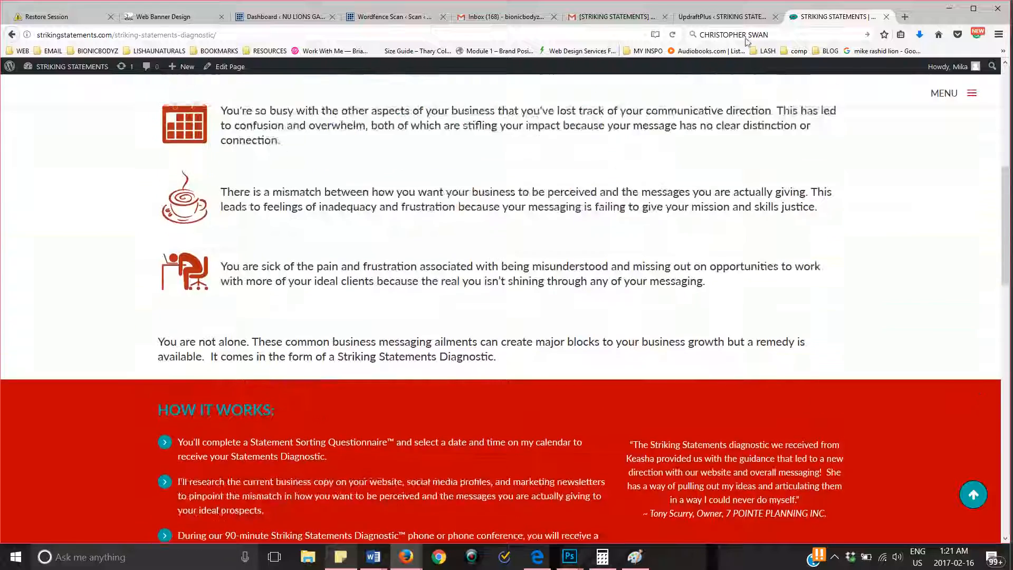
left_click(726, 17)
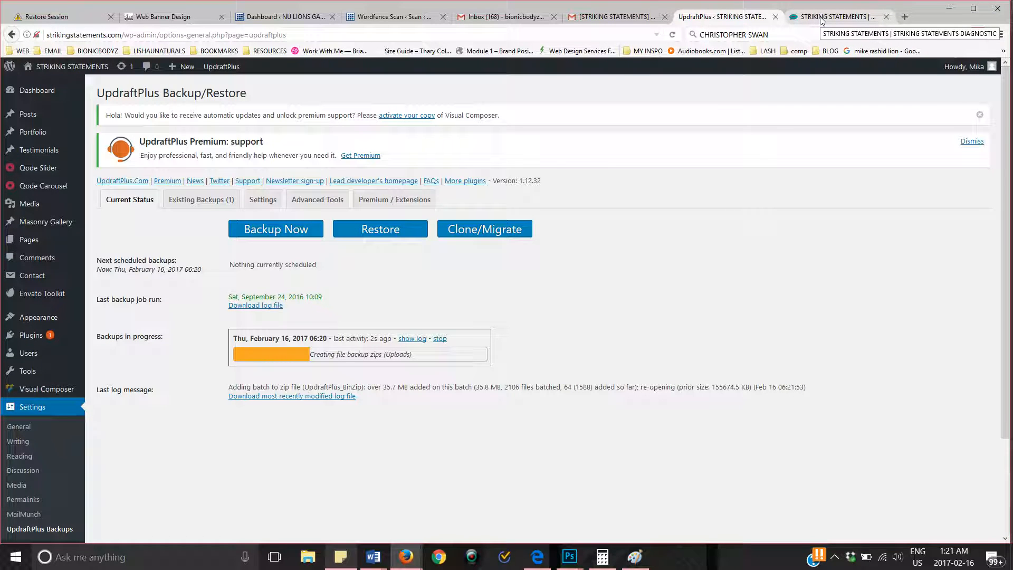
left_click(834, 557)
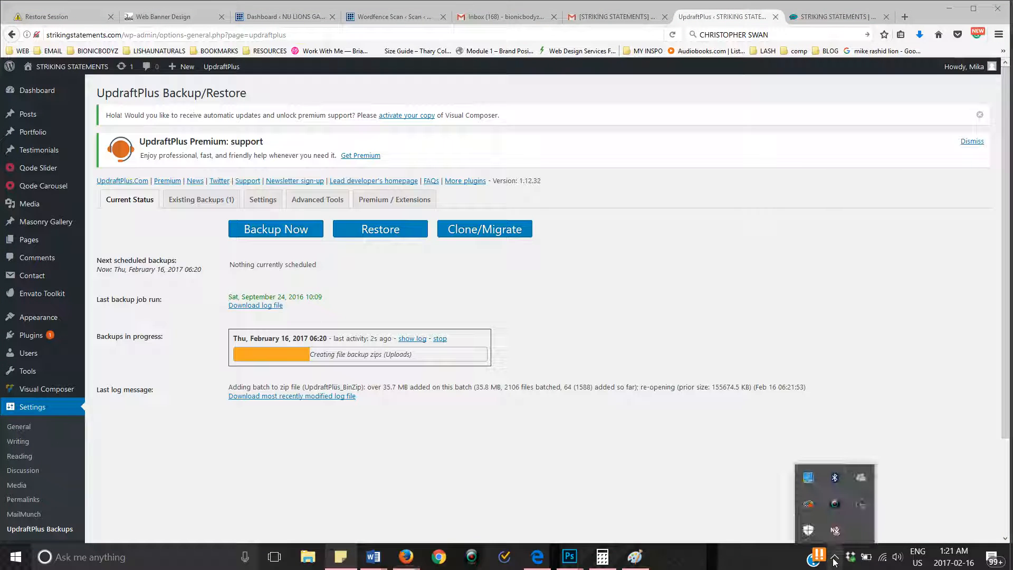
right_click(836, 506)
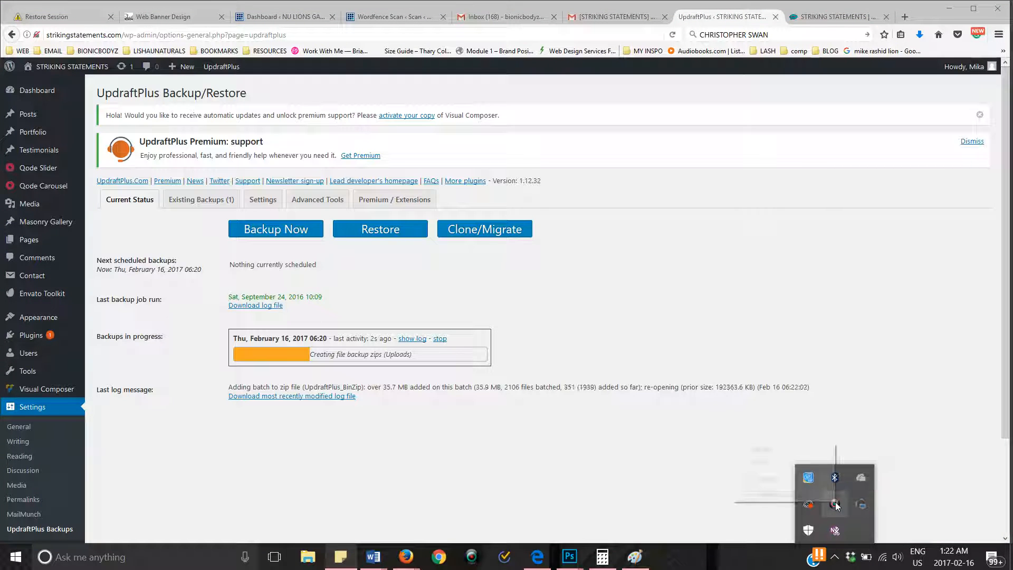
left_click(776, 450)
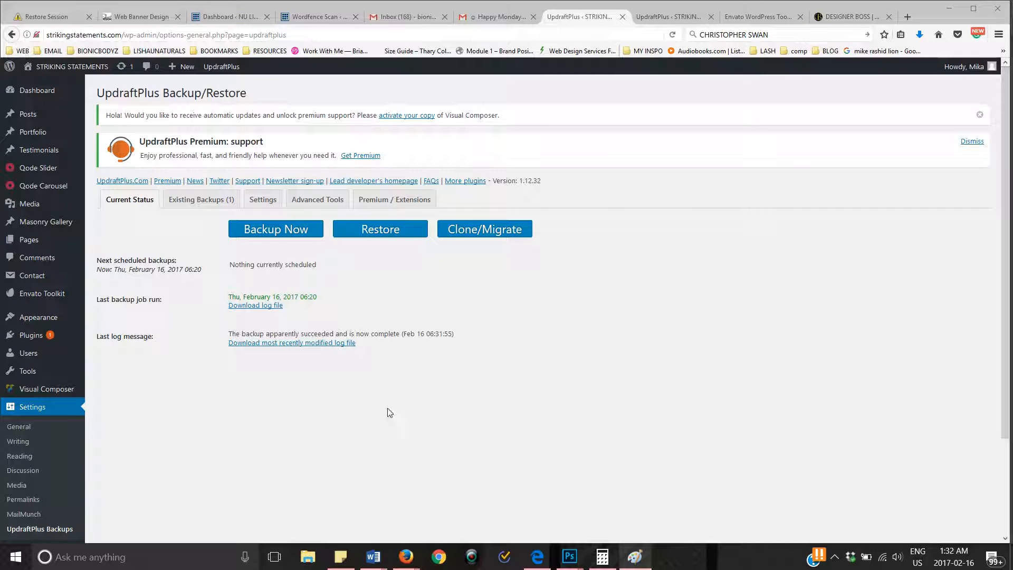
right_click(836, 555)
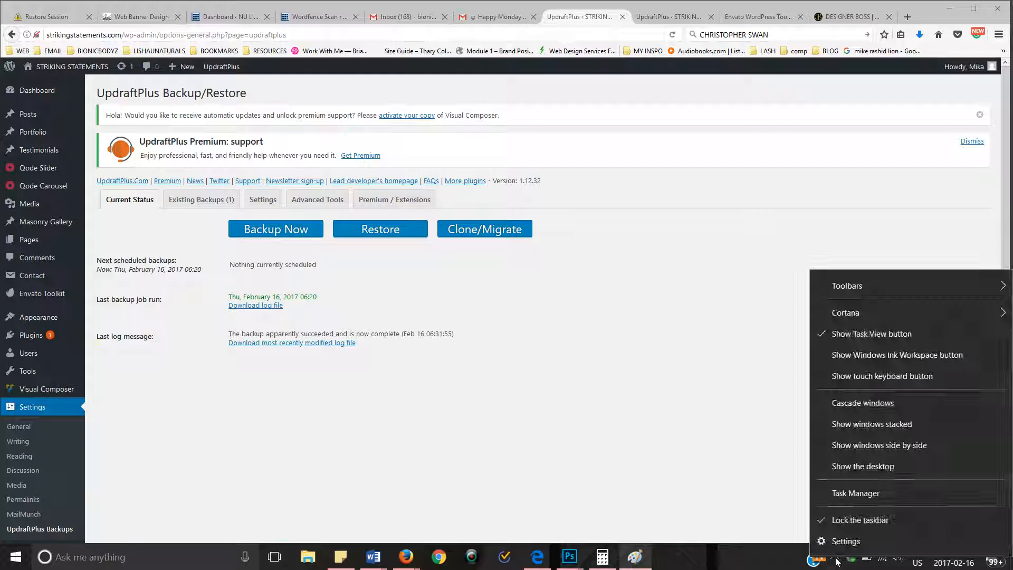
left_click(836, 558)
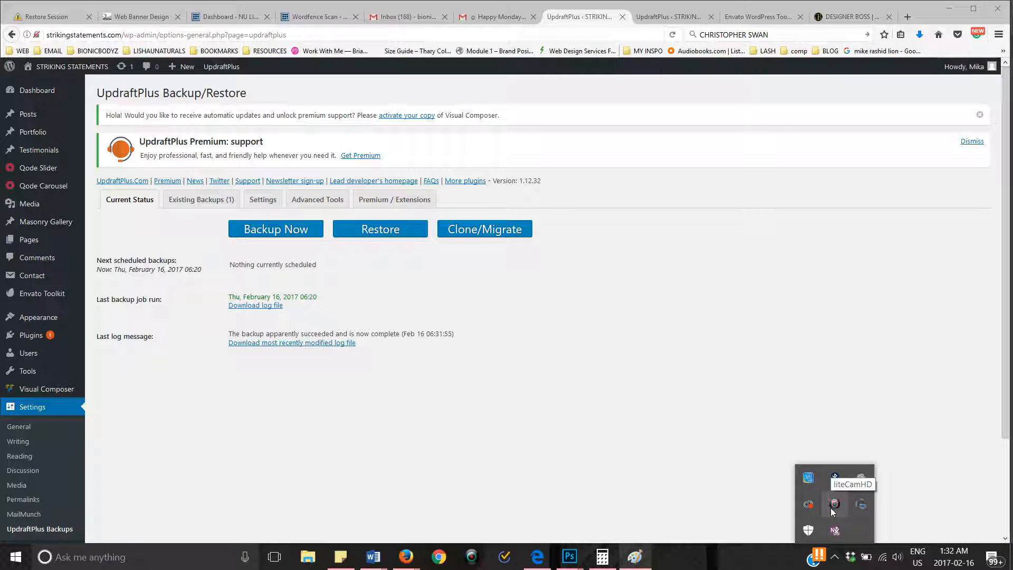
left_click(410, 398)
Show the list of existing UpdraftPlus backups to check for the new backup set
left_click(187, 205)
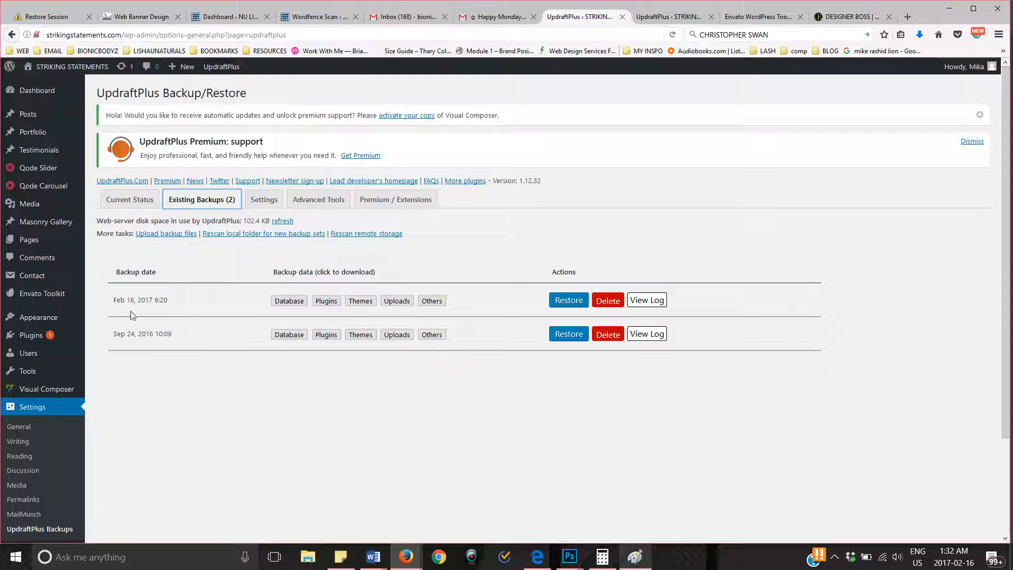
left_click(195, 404)
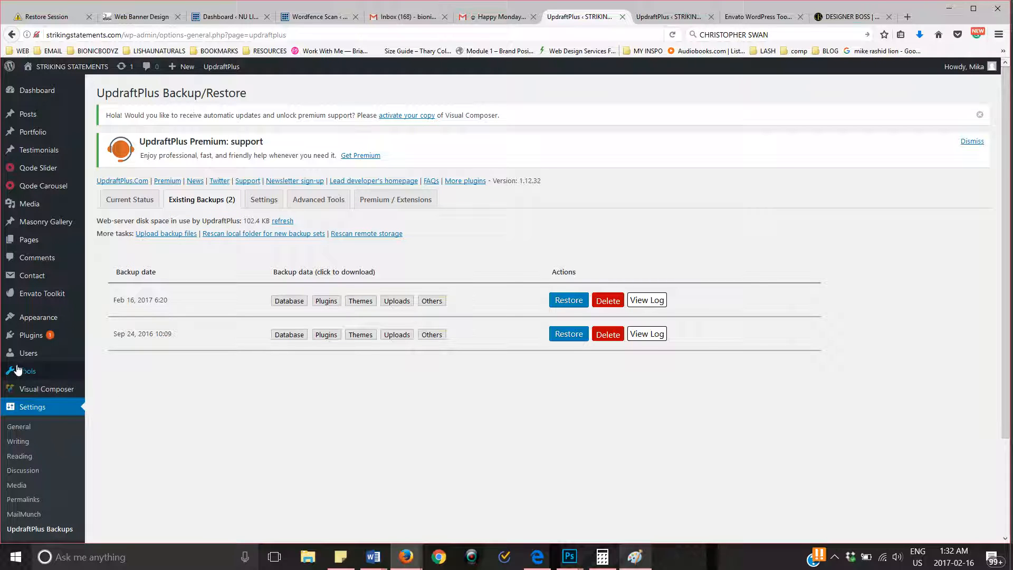
Open the Widgets management page of the WordPress site
mouse_move(18, 368)
scroll(18, 369, "down", 3)
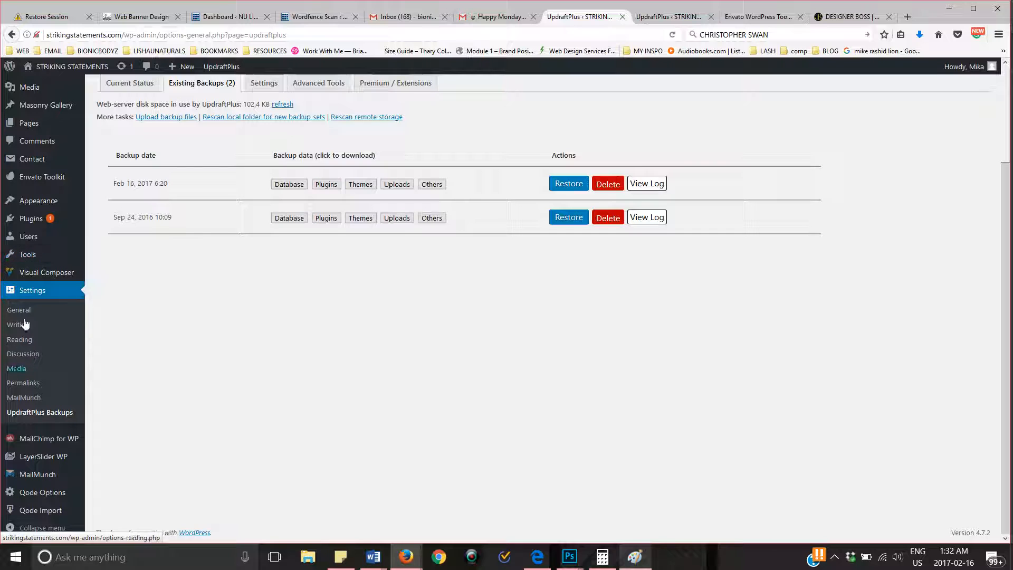
mouse_move(30, 205)
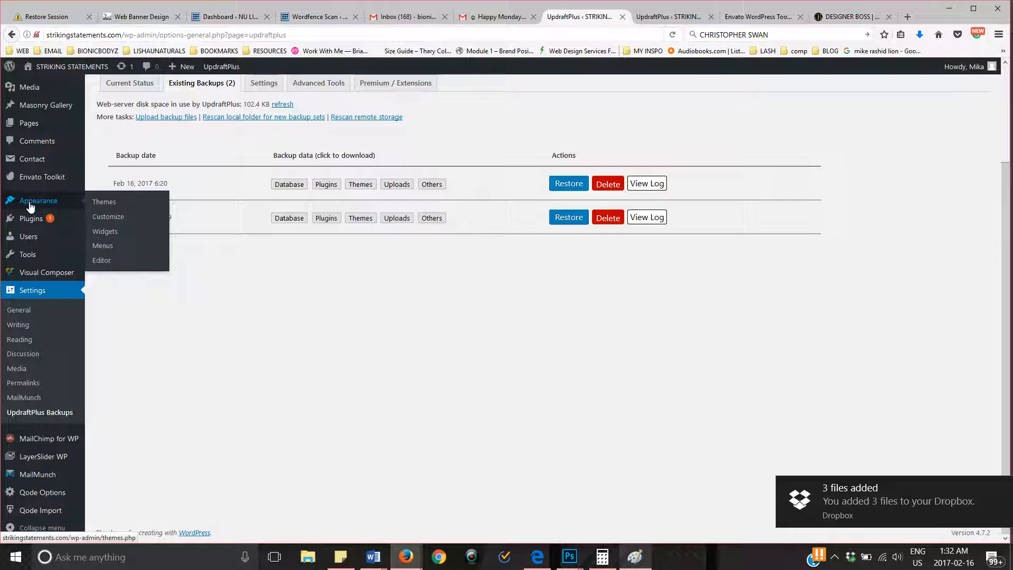
left_click(112, 233)
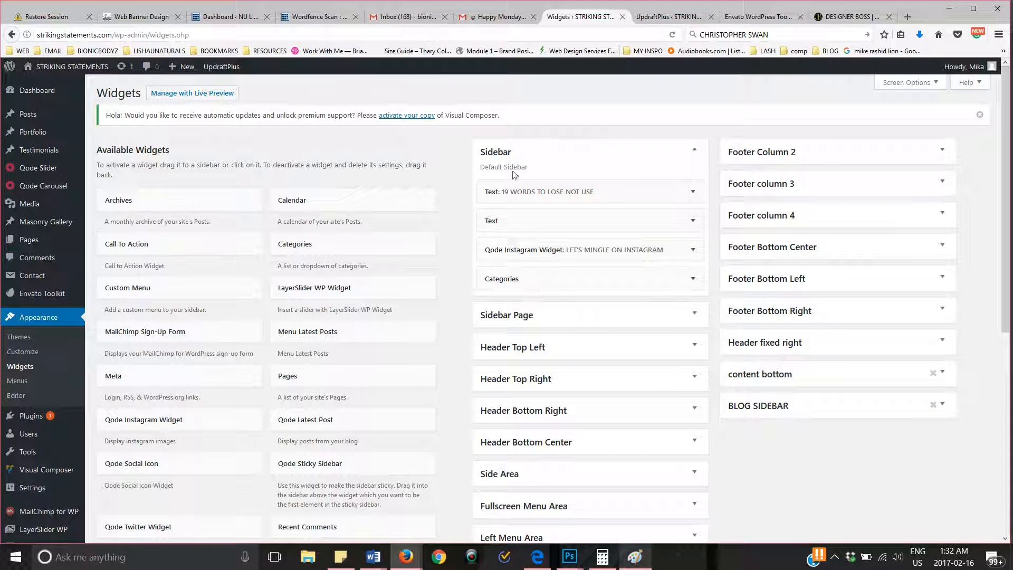
Expand the Sidebar Page and BLOG SIDEBAR widget areas and open the settings of the default Sidebar's Qode Instagram Widget
scroll(514, 174, "down", 2)
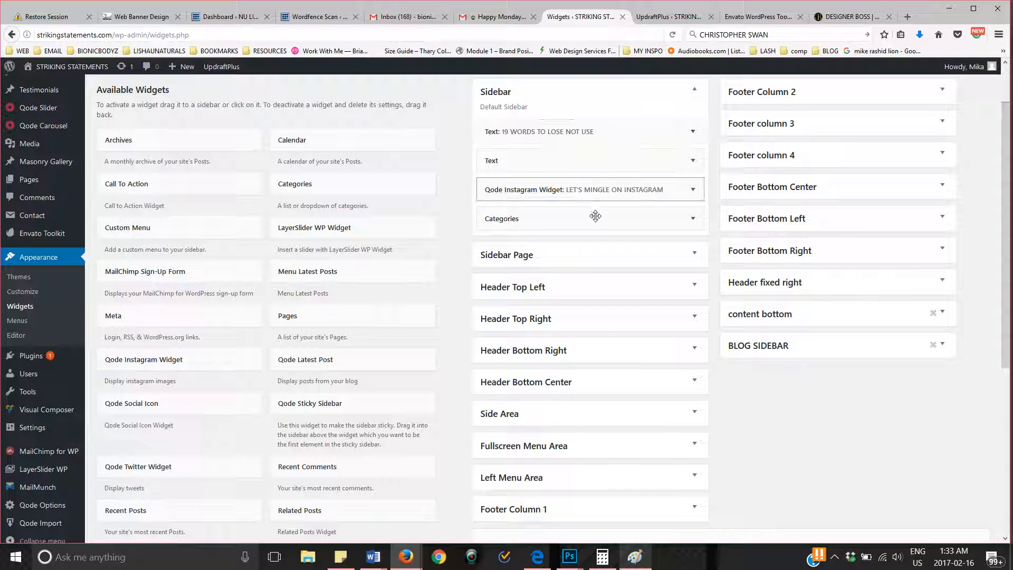
left_click(575, 264)
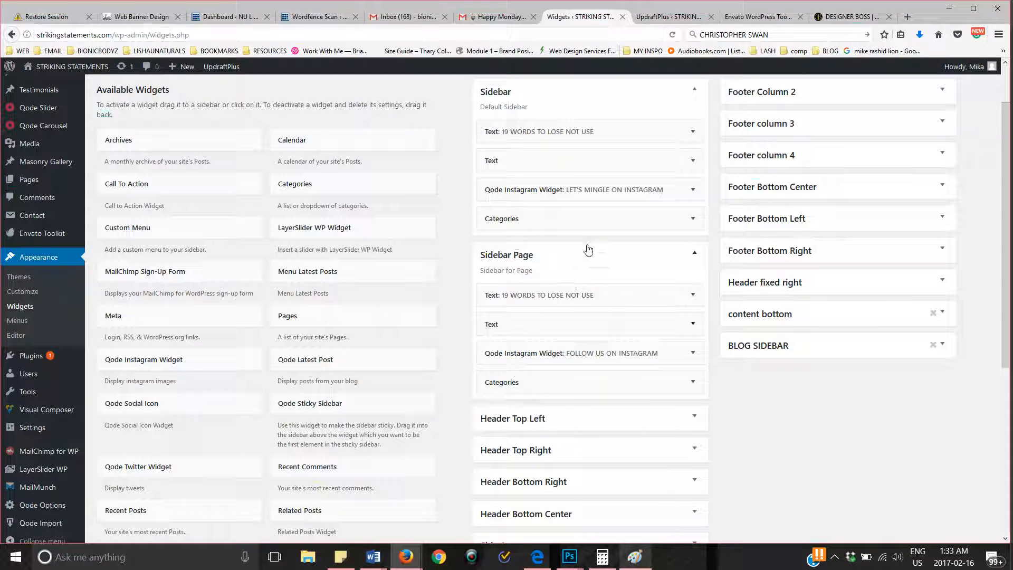
left_click(837, 349)
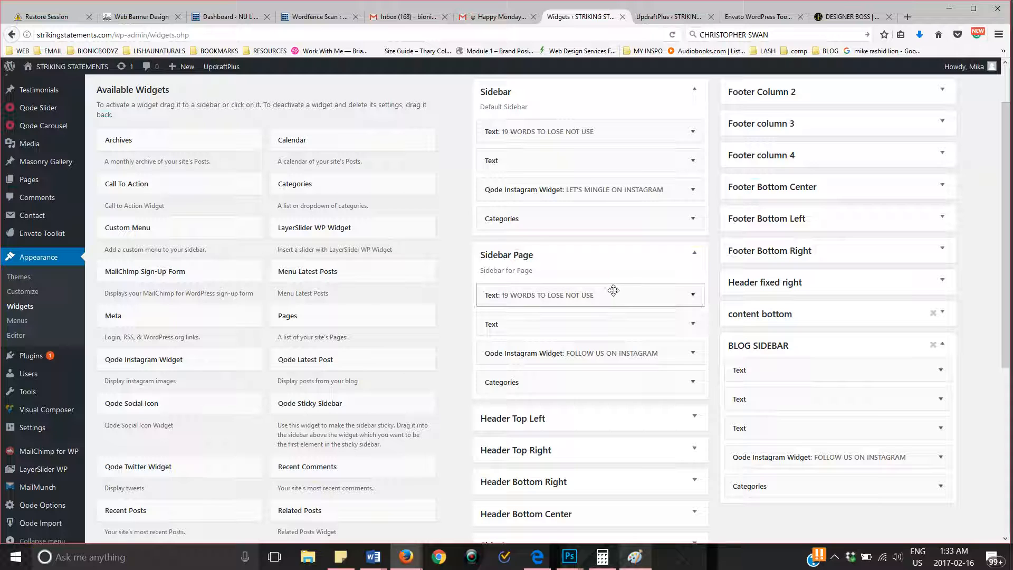
left_click(692, 191)
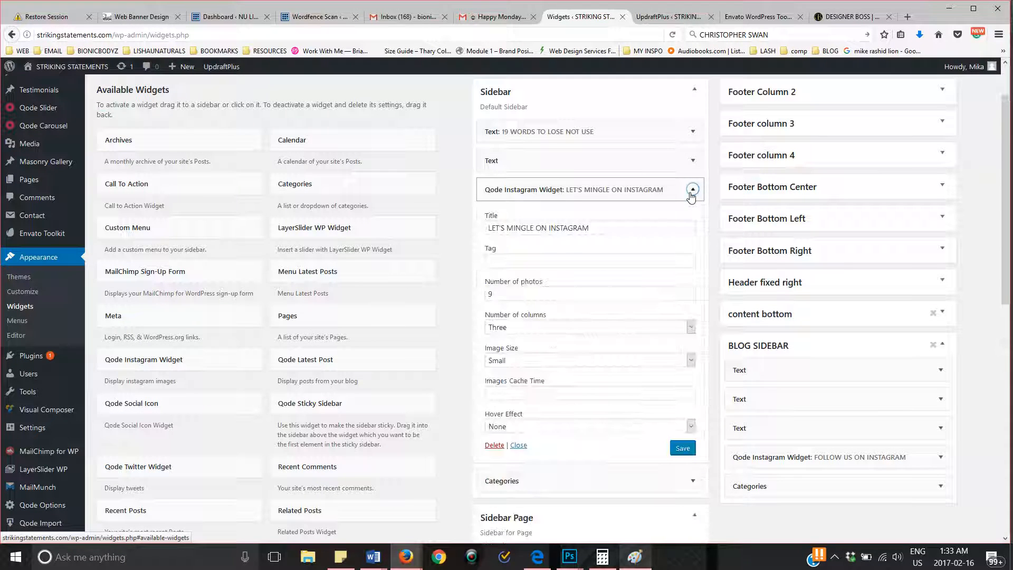
Copy the title text of the default Sidebar's Qode Instagram Widget and collapse the widget's settings
triple_click(538, 229)
right_click(538, 232)
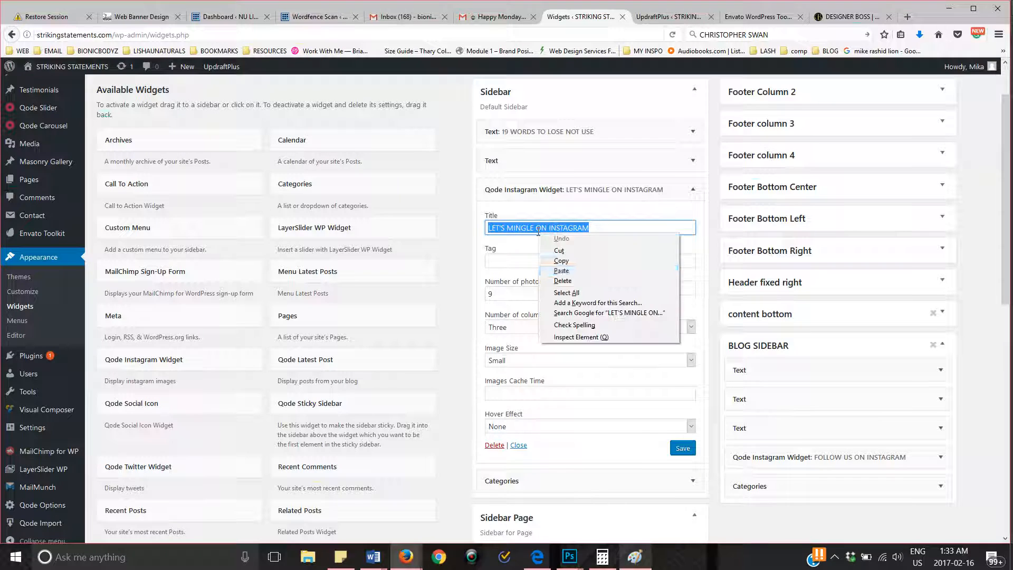
left_click(561, 260)
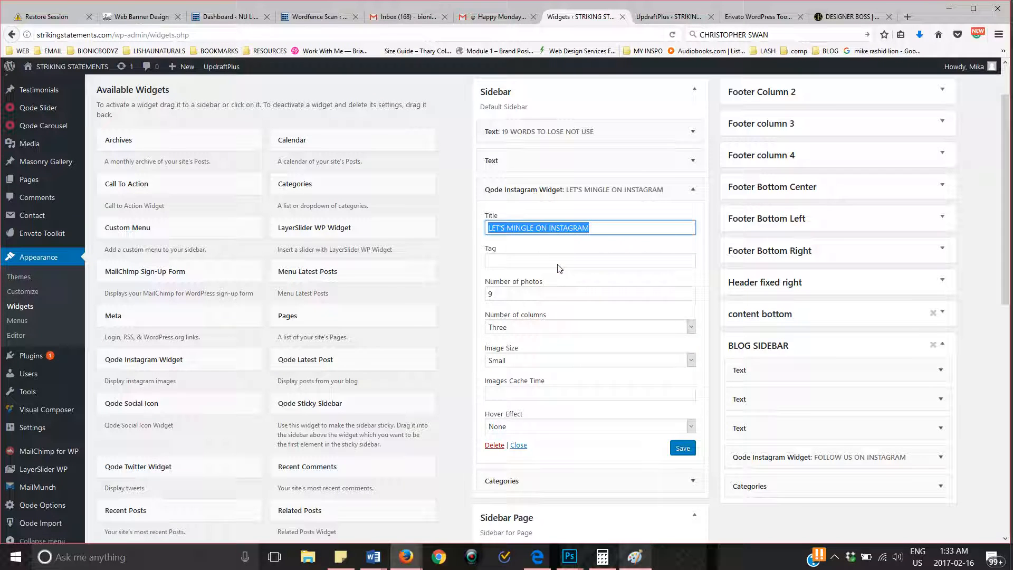
left_click(698, 194)
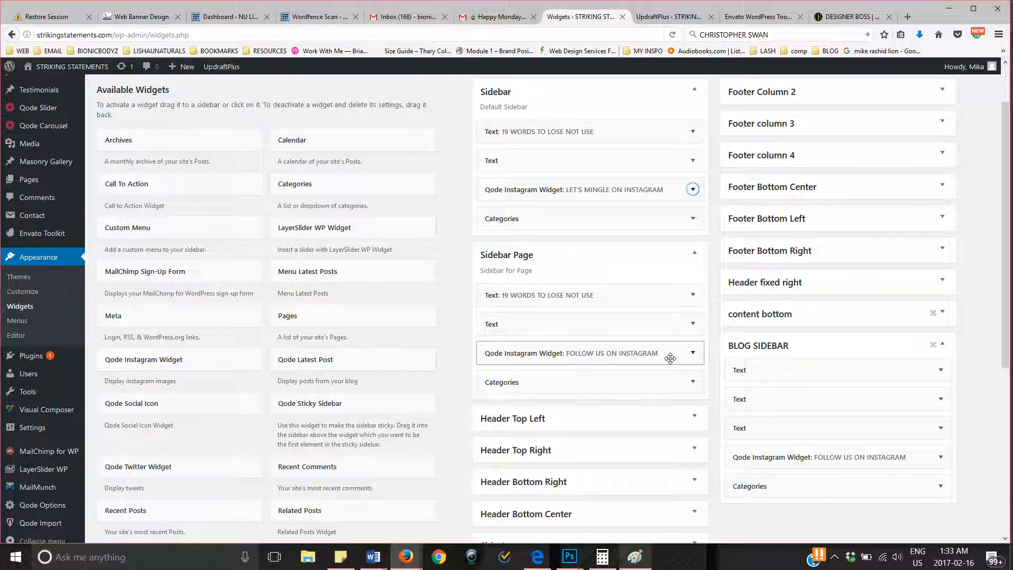
Replace the title of the Sidebar Page's Qode Instagram Widget with the copied LET'S MINGLE ON INSTAGRAM and save the widget
left_click(671, 359)
scroll(670, 355, "down", 1)
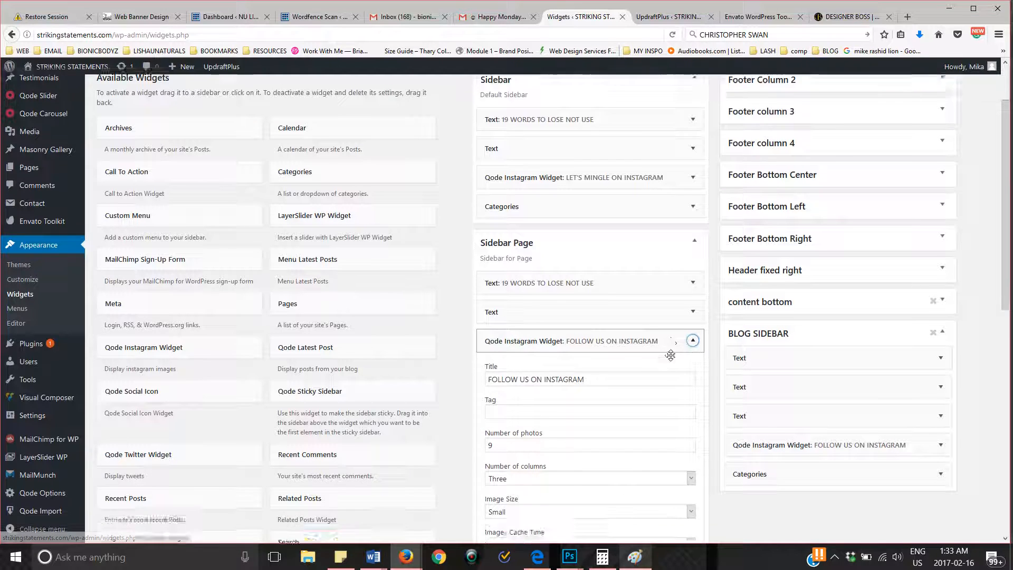
scroll(670, 355, "down", 2)
double_click(565, 332)
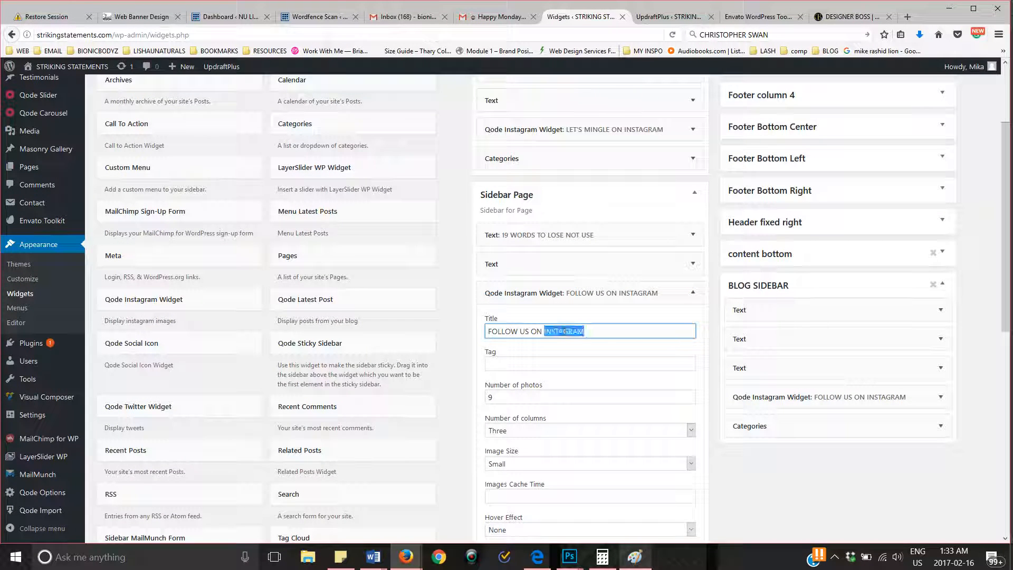
triple_click(564, 331)
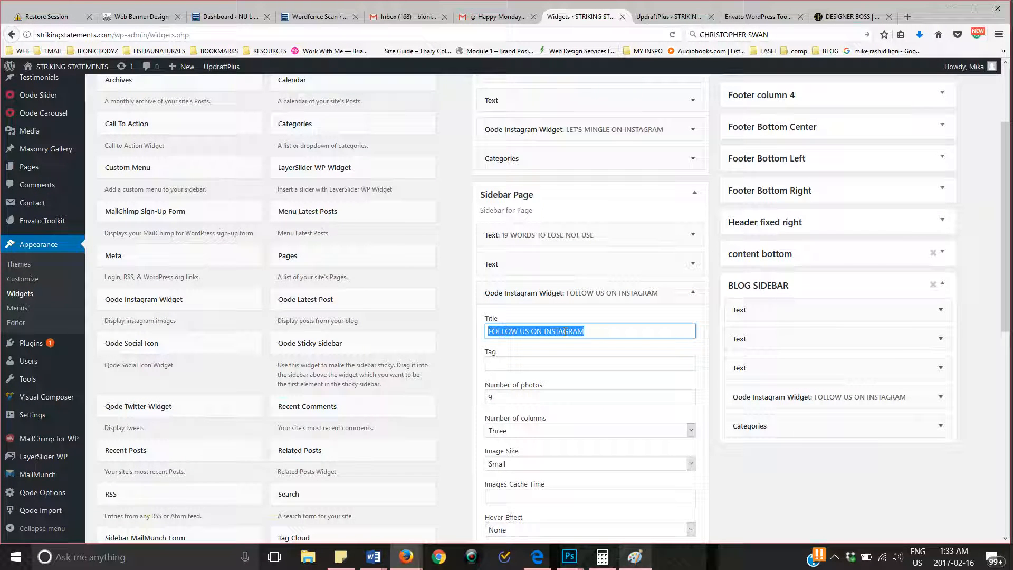
key("ctrl+v")
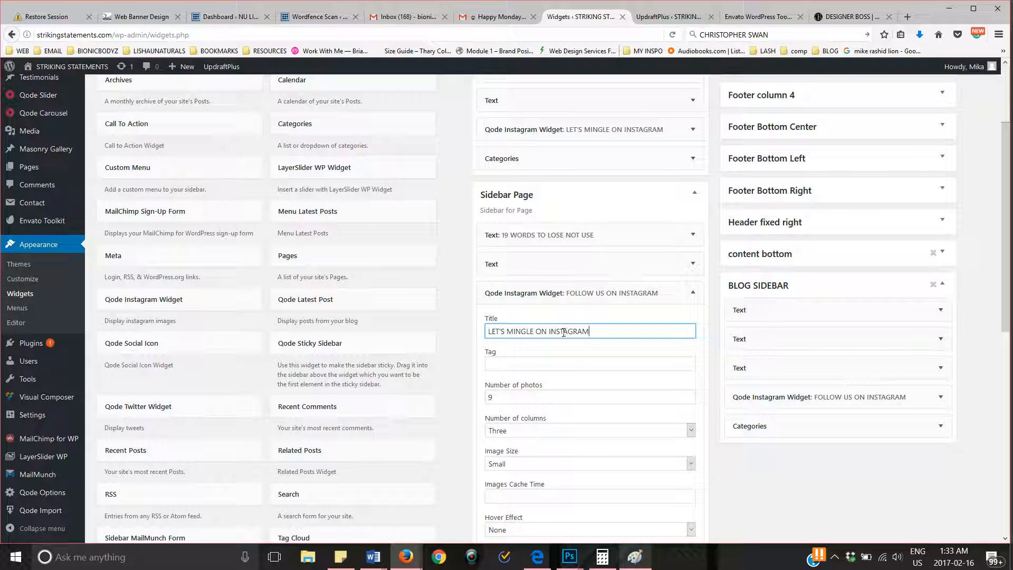
scroll(616, 361, "down", 4)
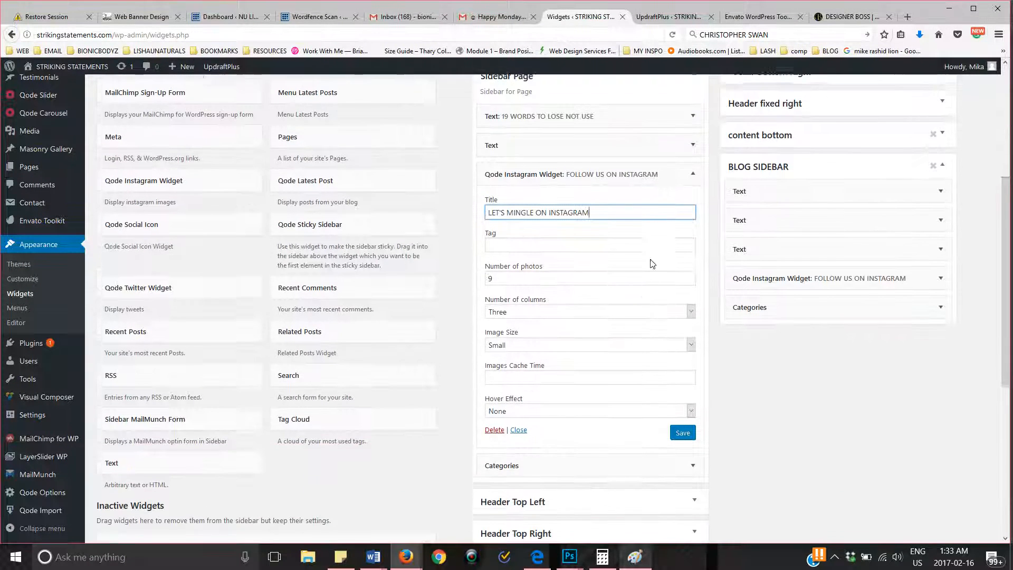
left_click(683, 432)
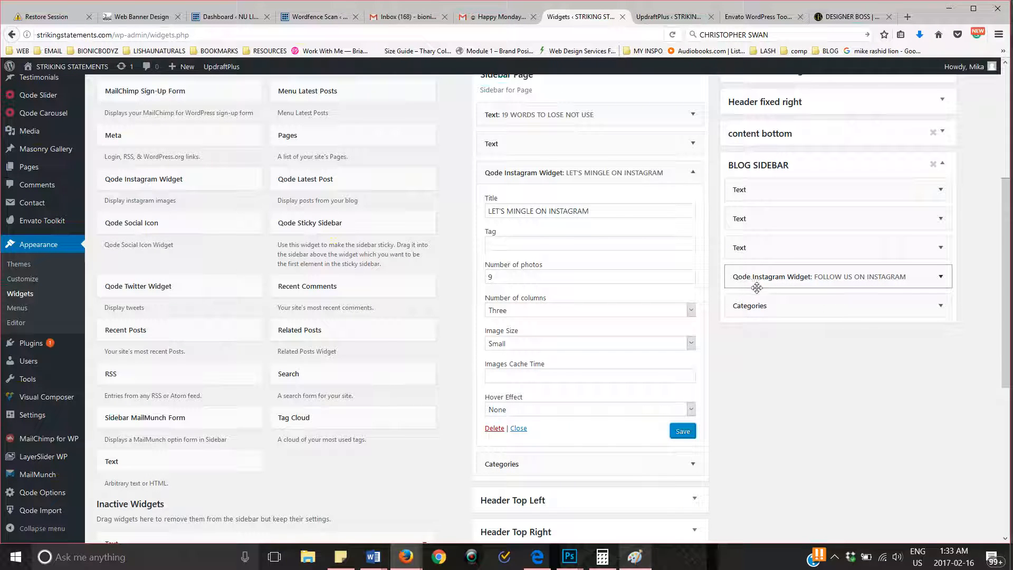
Replace the title of the BLOG SIDEBAR's Qode Instagram Widget with LET'S MINGLE ON INSTAGRAM and save the widget
left_click(810, 276)
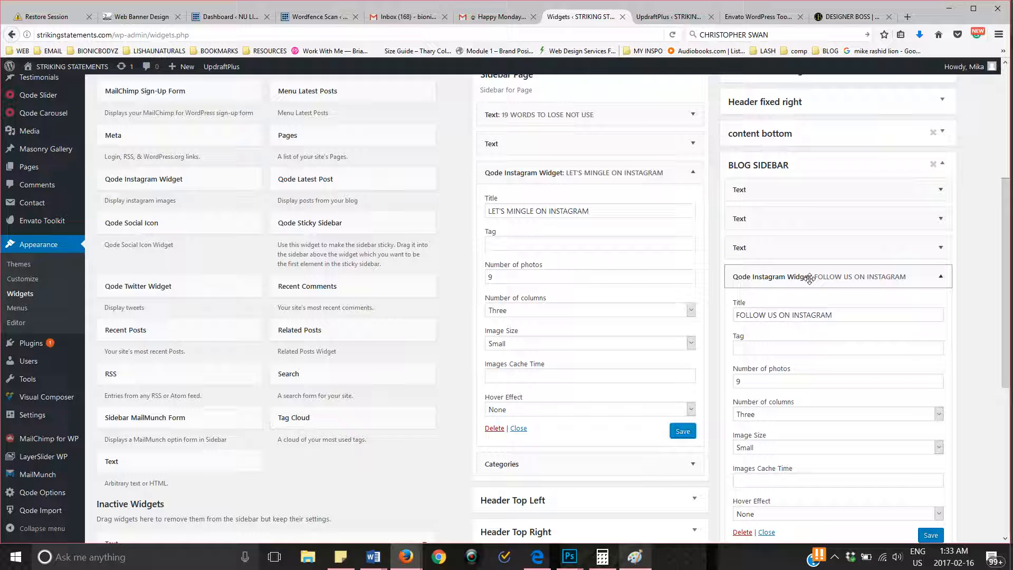
triple_click(793, 315)
key("ctrl+v")
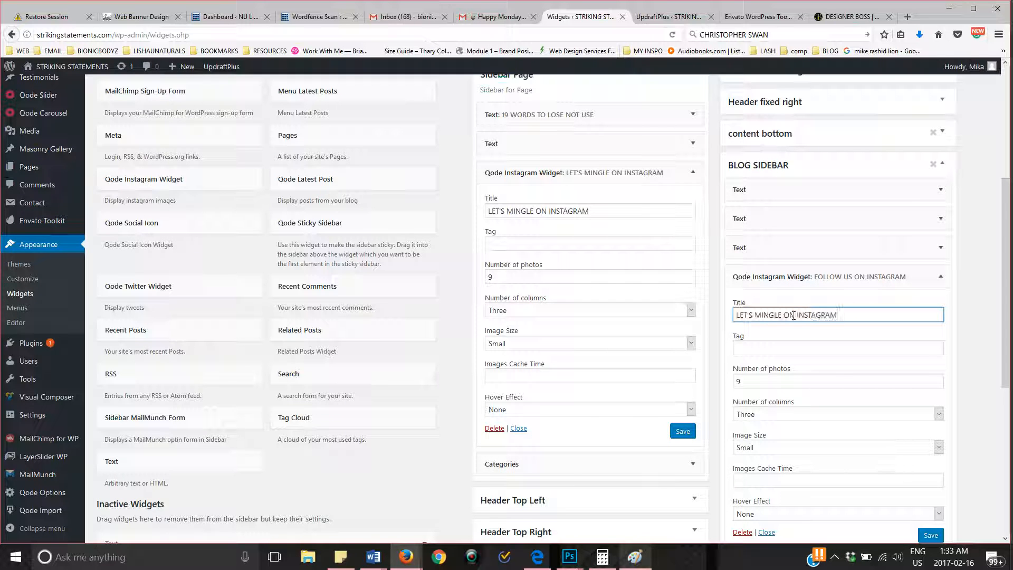
scroll(853, 351, "down", 2)
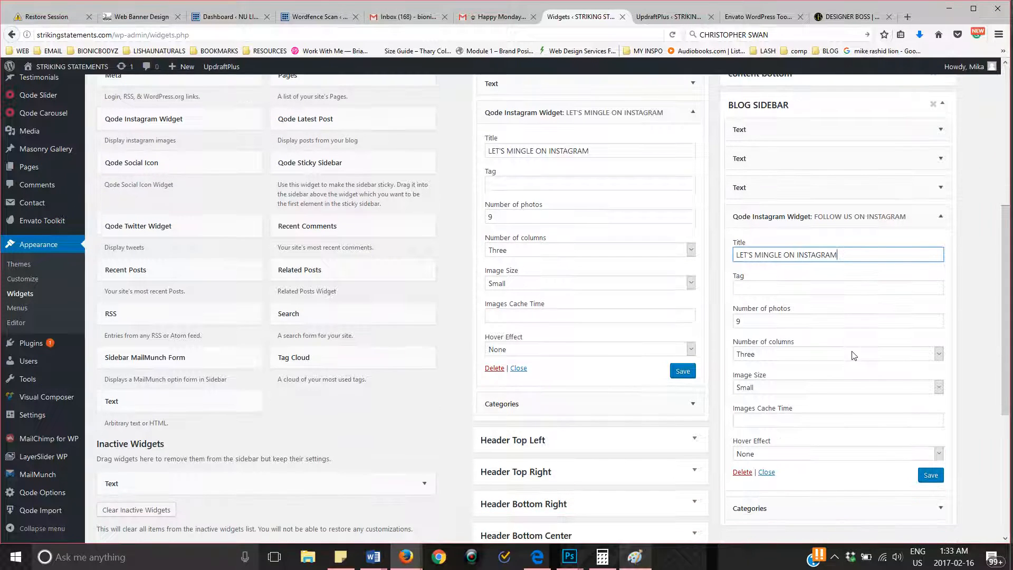
left_click(935, 476)
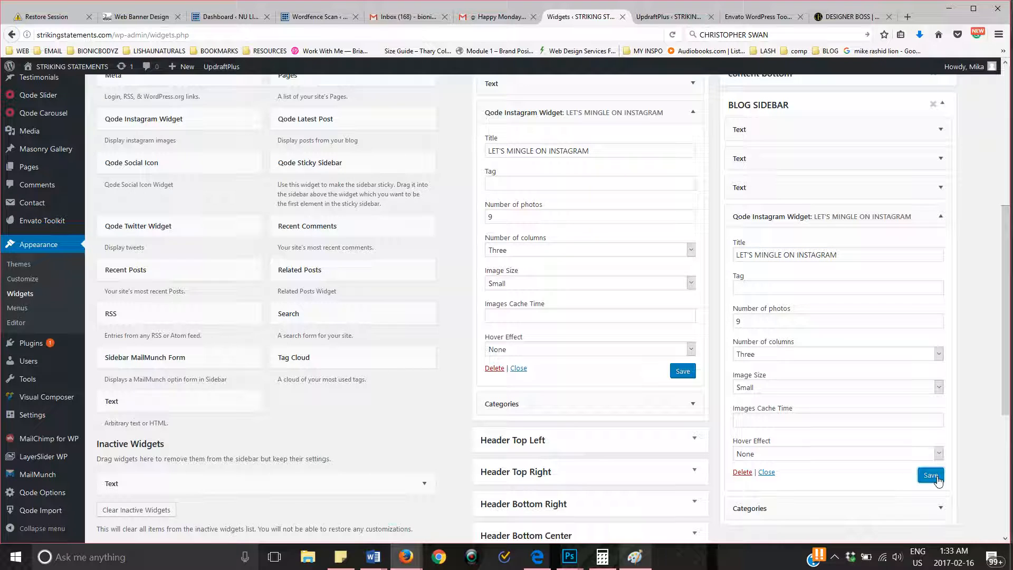
Open the live Striking Statements site in a new tab and go to its Blog page
scroll(937, 479, "up", 6)
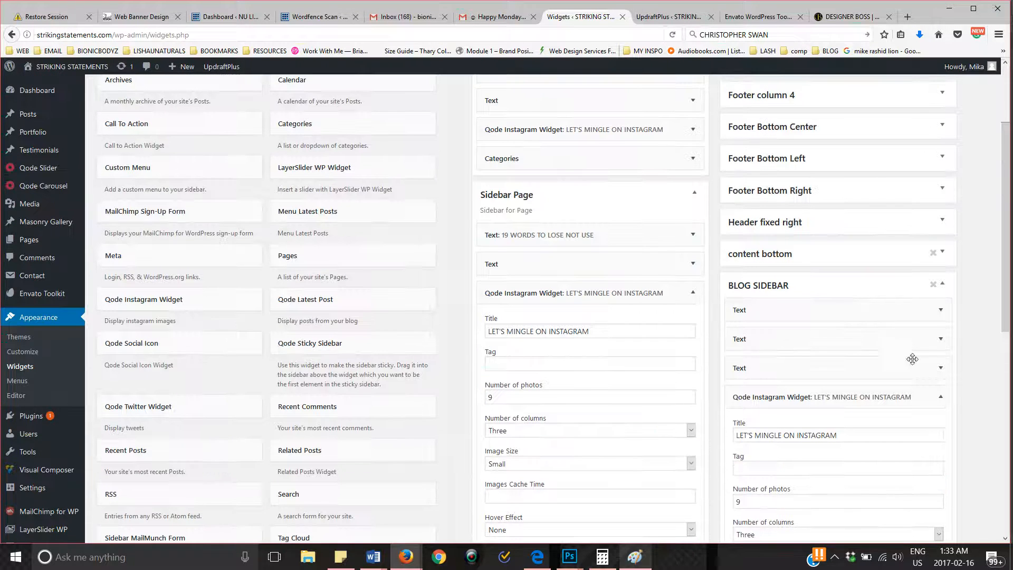
mouse_move(57, 67)
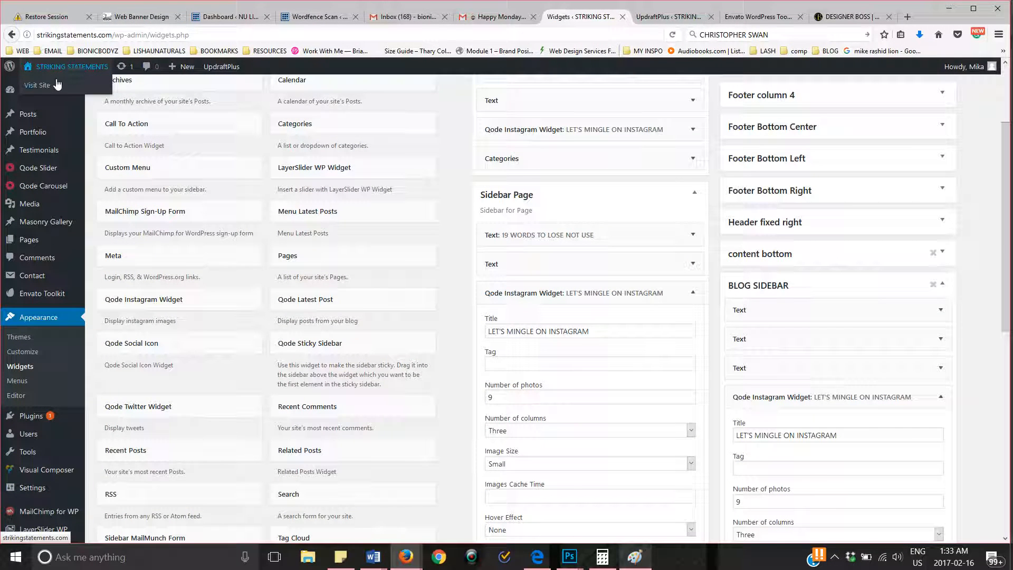
right_click(52, 86)
left_click(74, 87)
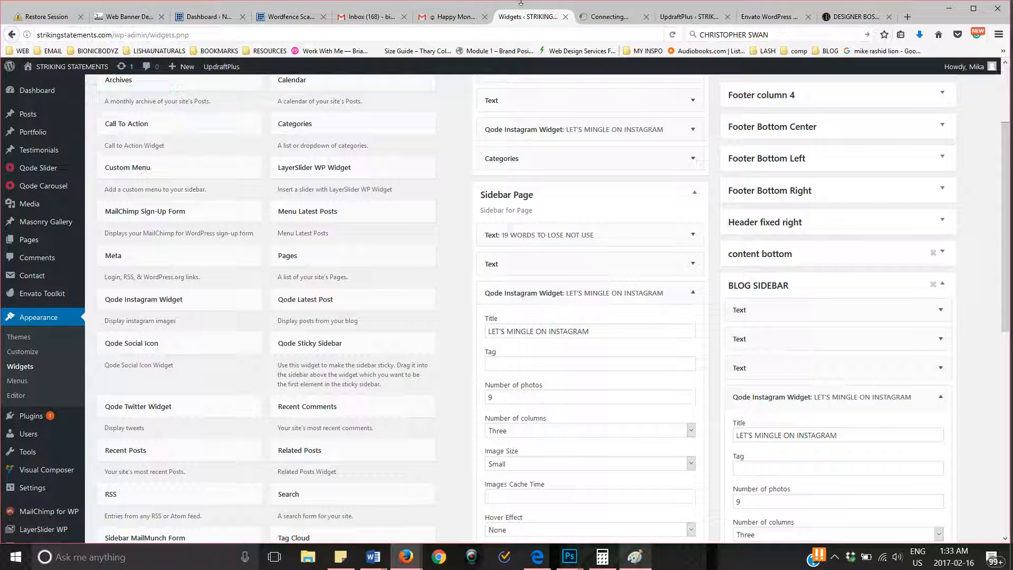
left_click(625, 17)
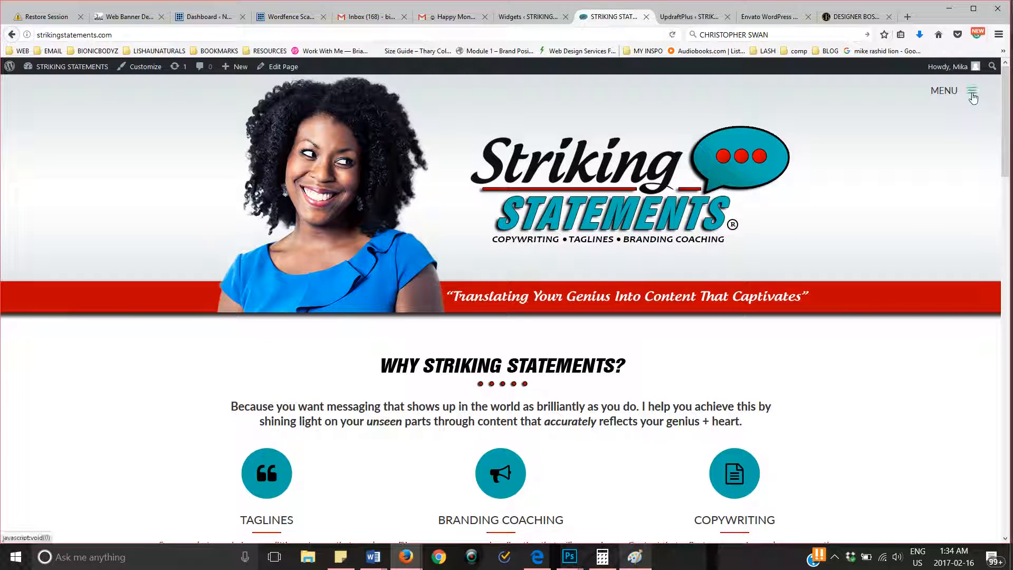
left_click(972, 94)
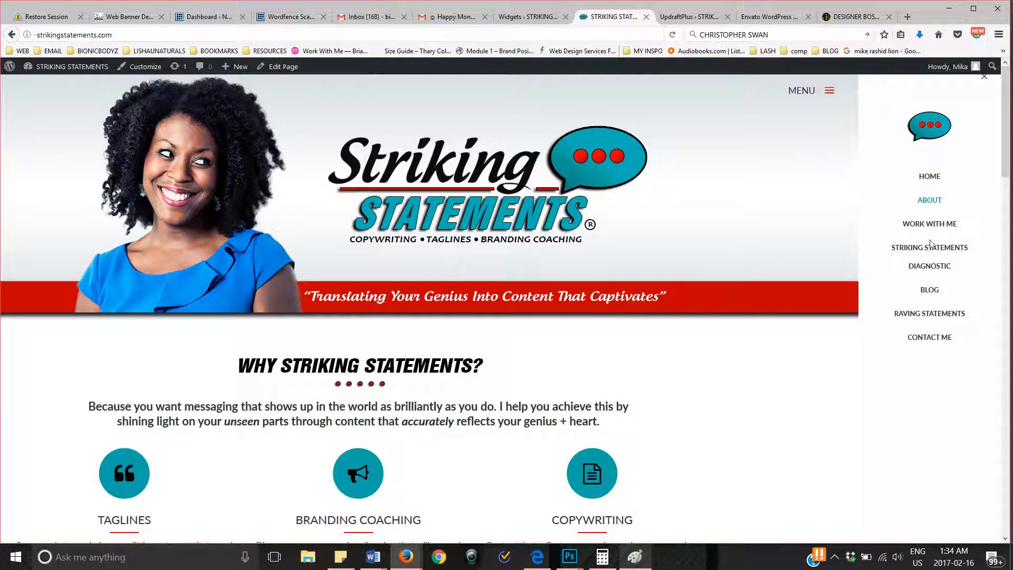
left_click(928, 292)
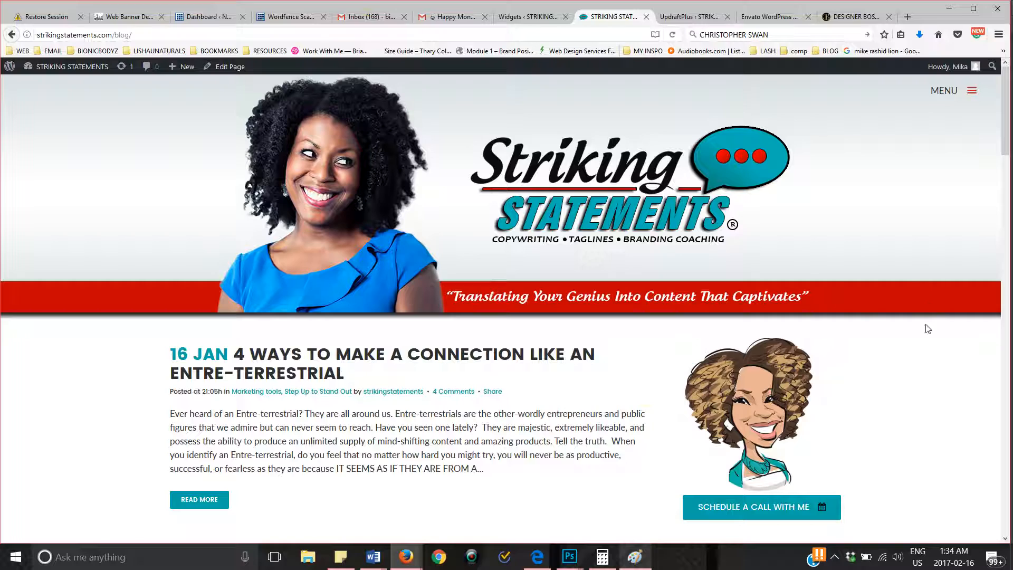
Check the Instagram widget's title in the sidebar of the Blog page
scroll(788, 350, "down", 6)
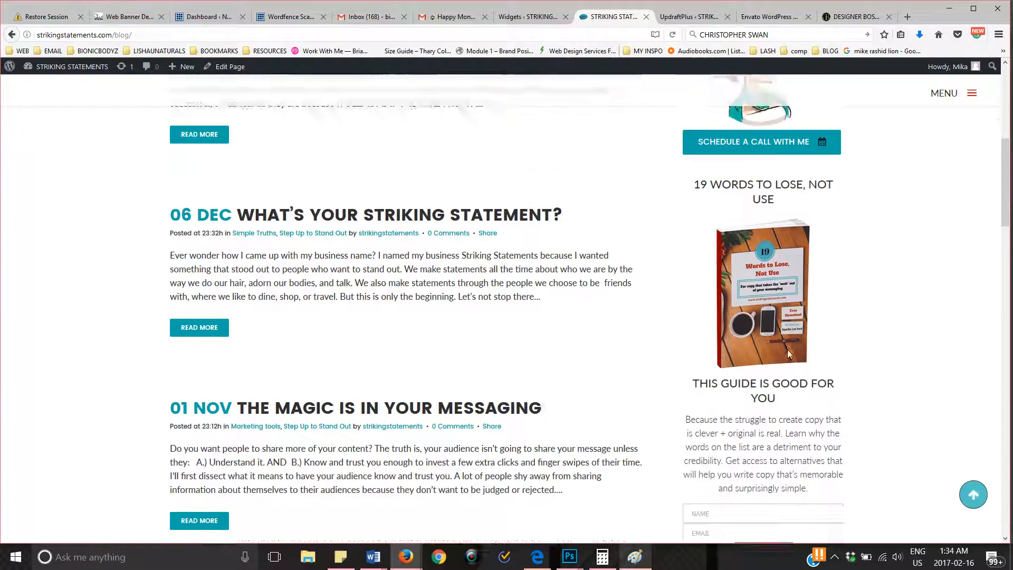
scroll(789, 354, "down", 2)
scroll(789, 349, "down", 4)
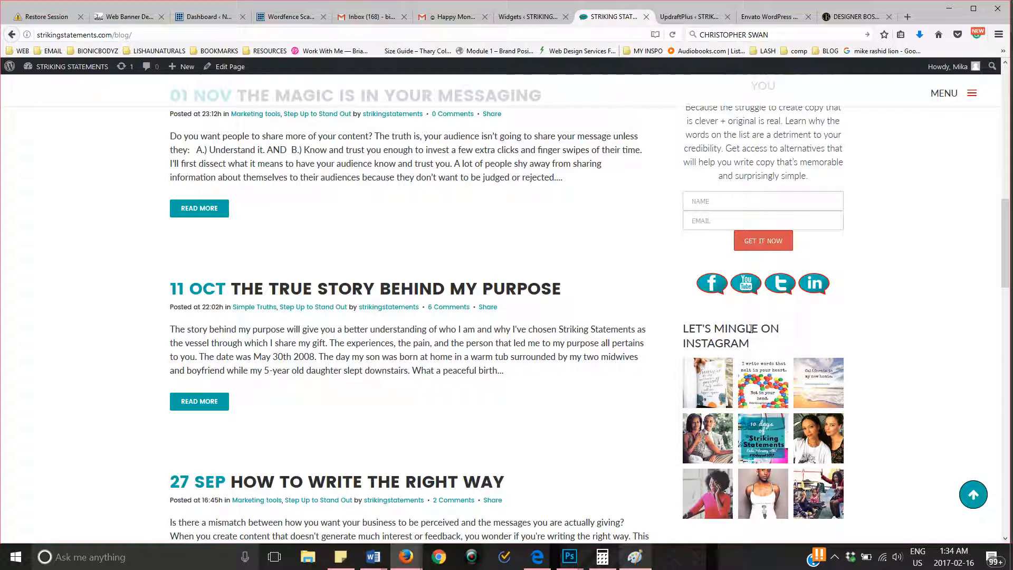
scroll(751, 328, "down", 4)
scroll(749, 332, "up", 4)
scroll(410, 352, "up", 10)
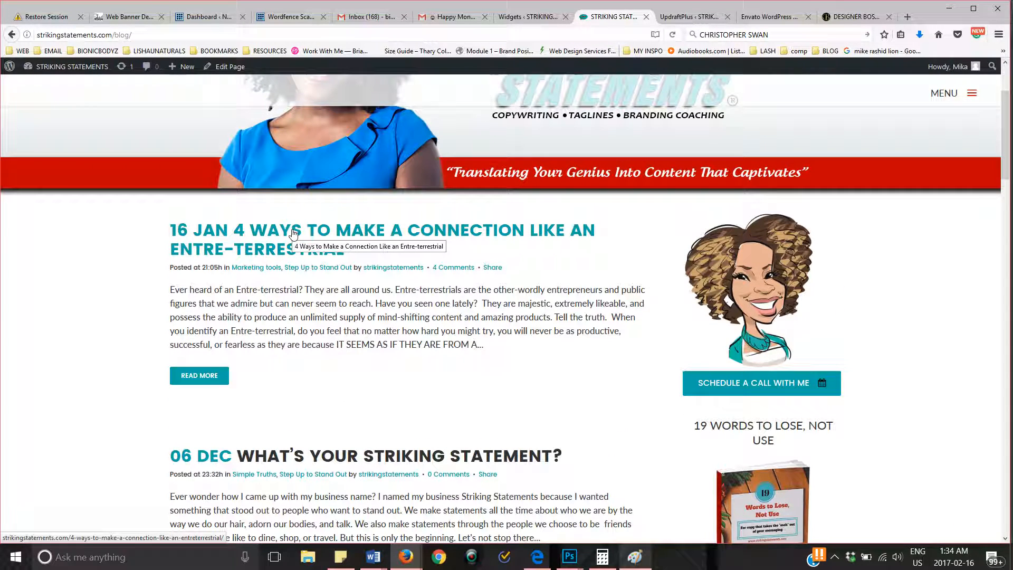
scroll(288, 232, "up", 3)
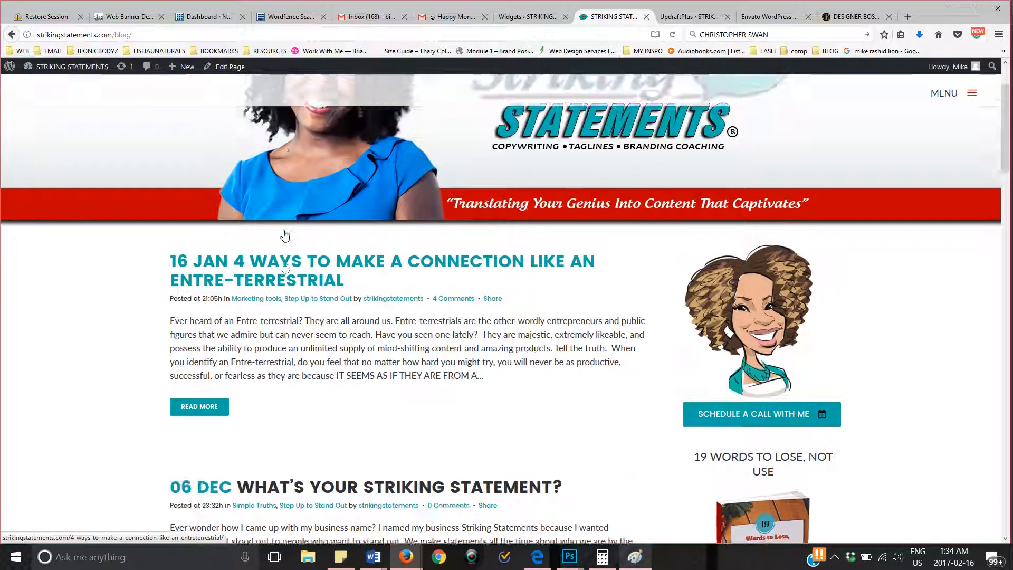
Open the blog post "4 Ways to Make a Connection Like an Entre-terrestrial" and check the Instagram title in its sidebar
left_click(283, 230)
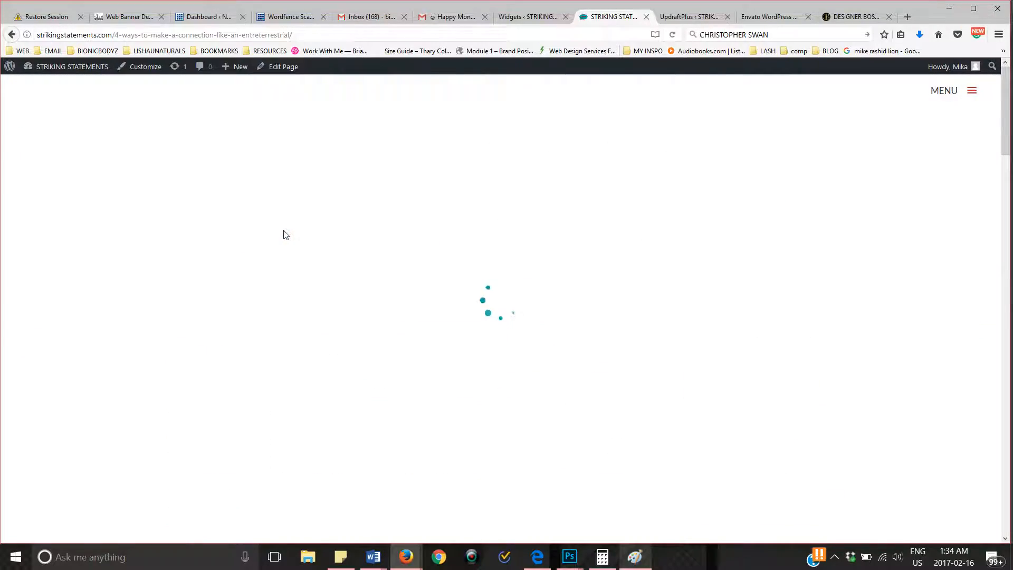
scroll(600, 323, "down", 5)
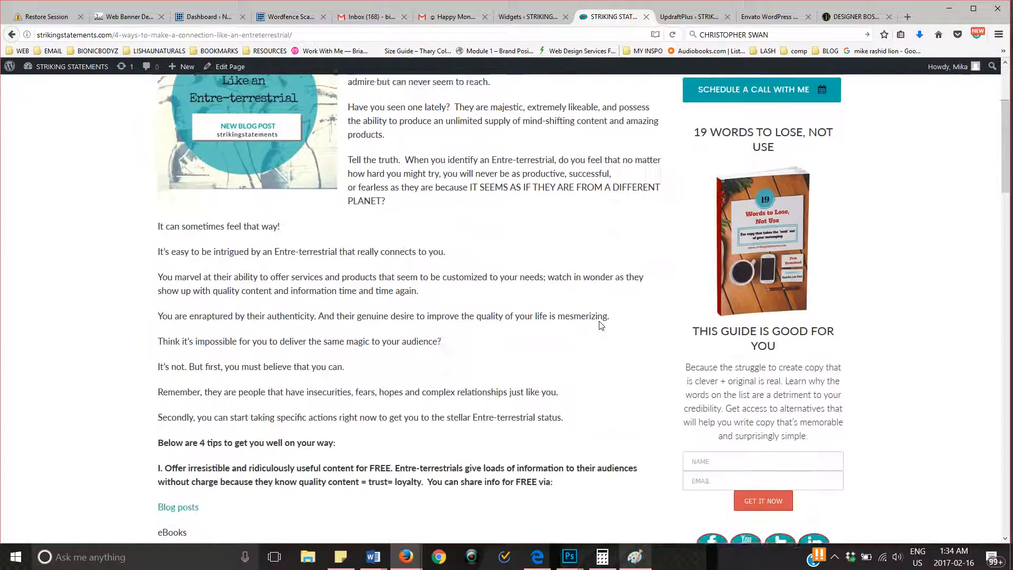
scroll(667, 268, "down", 5)
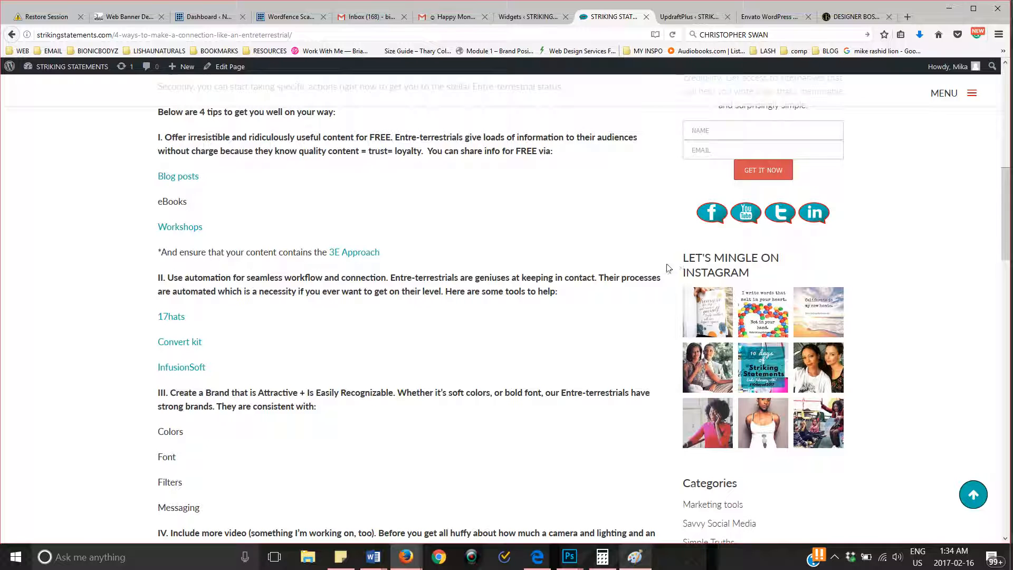
left_click_drag(672, 264, 760, 282)
left_click(757, 278)
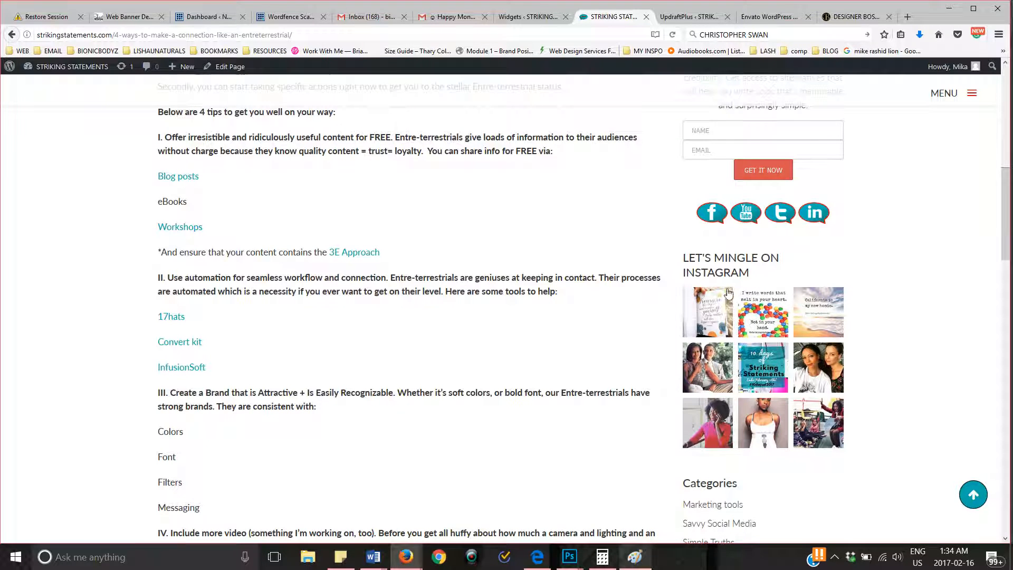
scroll(728, 296, "up", 3)
scroll(724, 298, "down", 6)
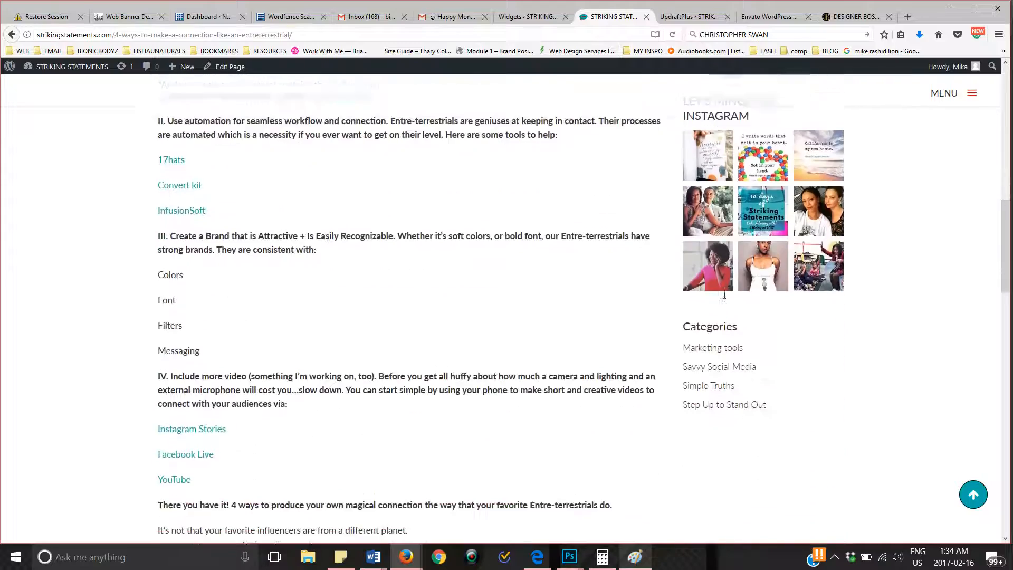
scroll(723, 294, "up", 12)
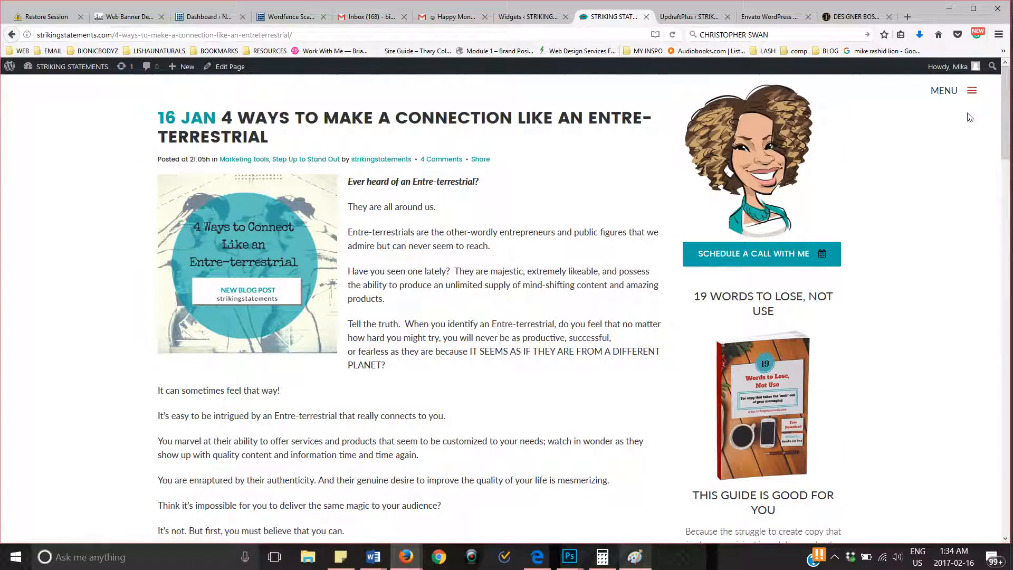
View the live site's Striking Statements Diagnostic page and return to the Widgets management page
left_click(973, 95)
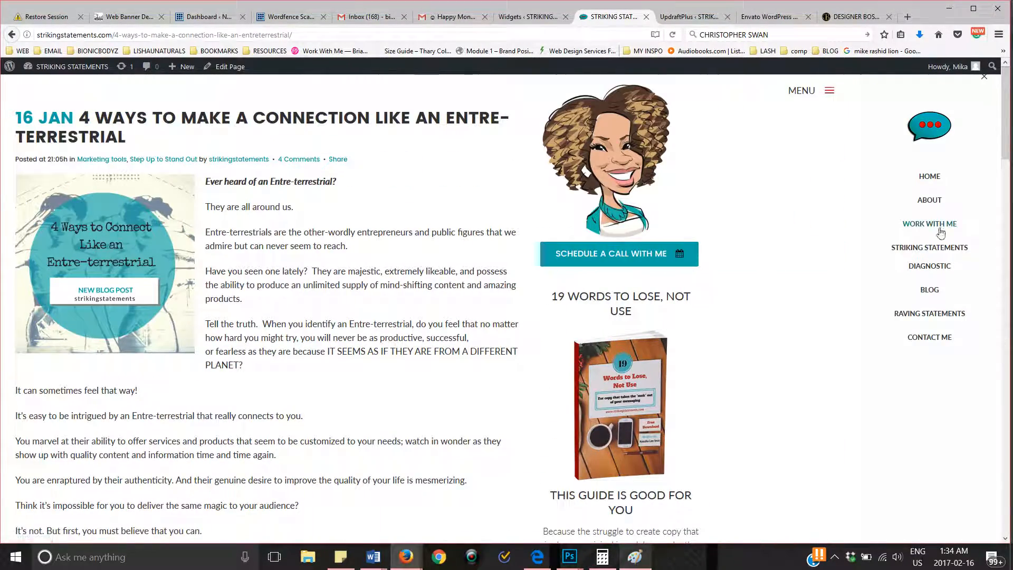
left_click(932, 254)
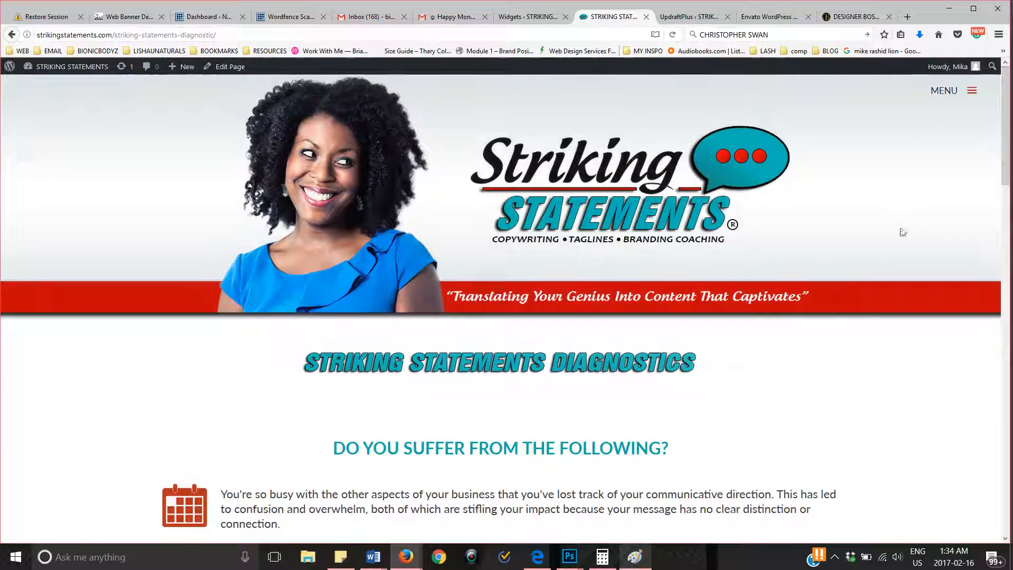
left_click(518, 19)
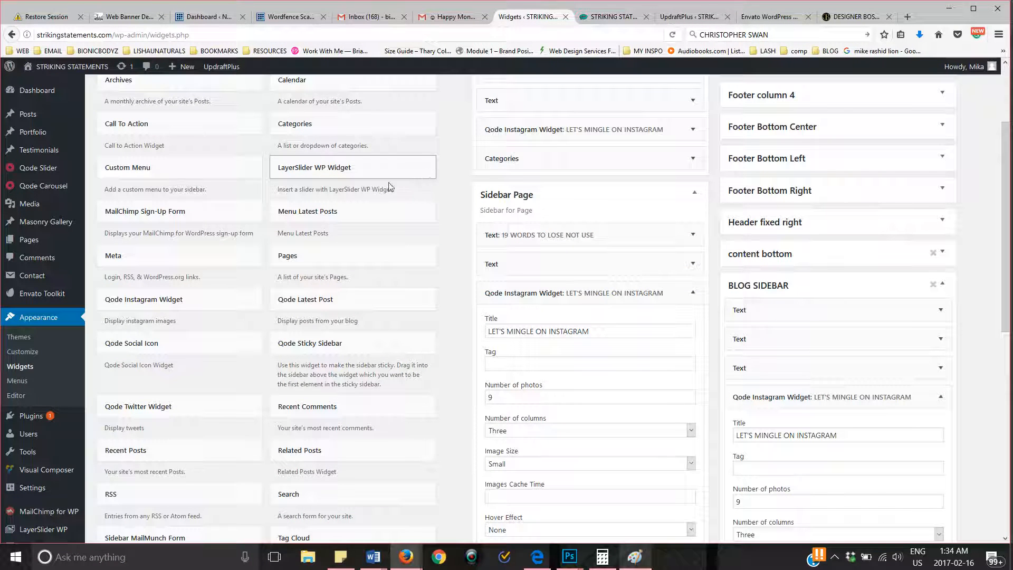
Open the Menus management page and review the structure and settings of the main menu
left_click(20, 385)
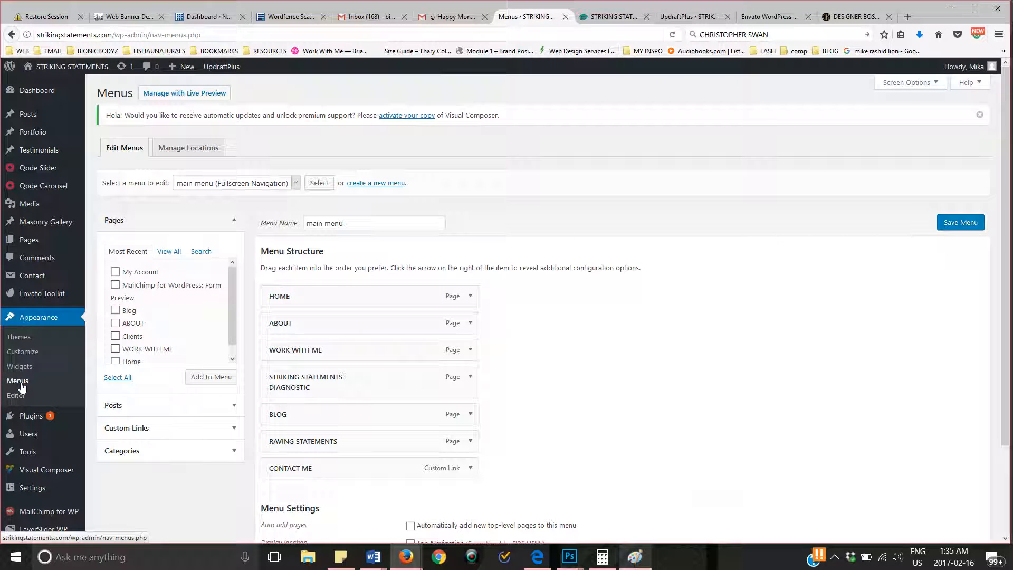
scroll(533, 350, "down", 2)
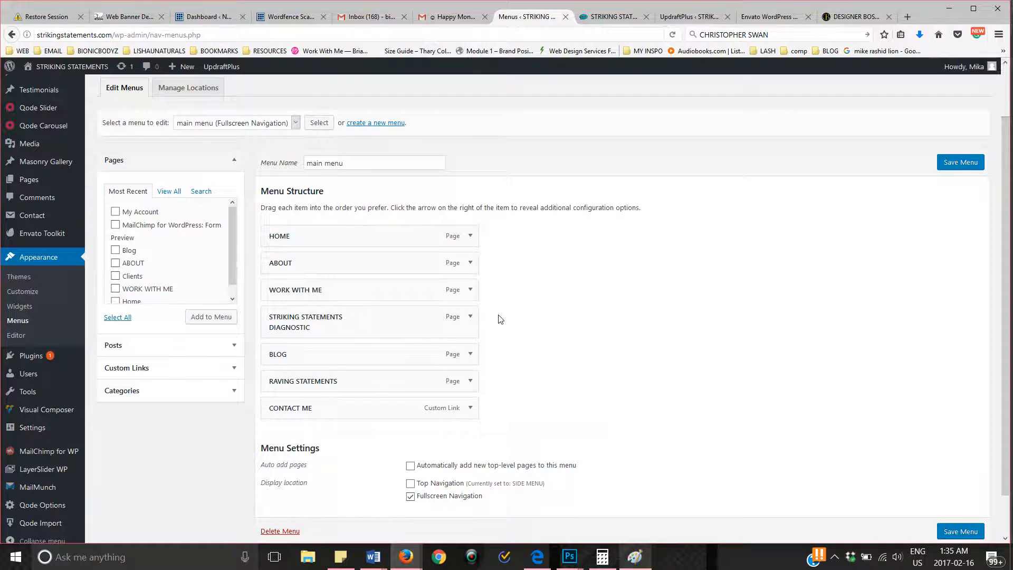
scroll(500, 320, "down", 2)
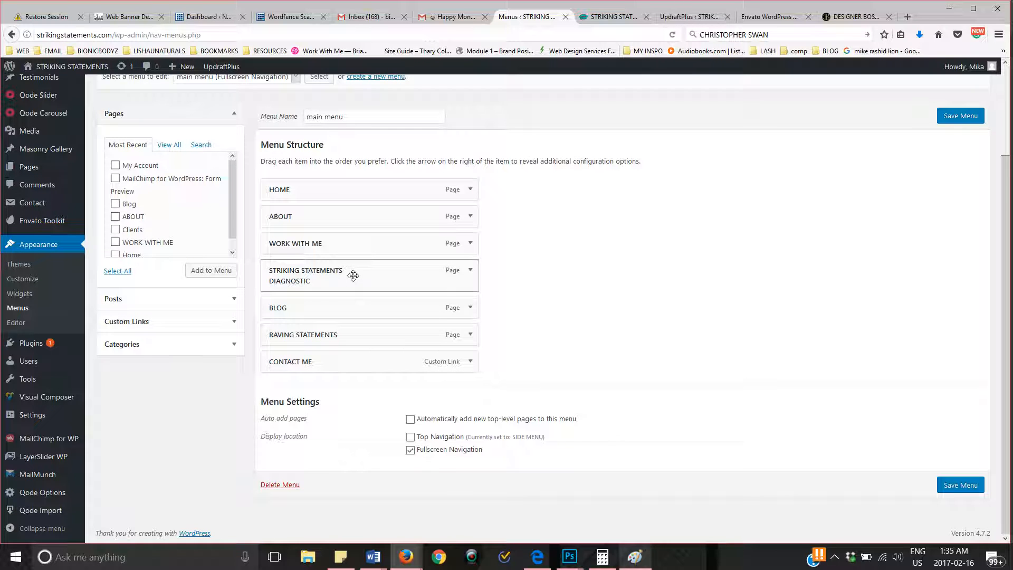
Examine the settings of the STRIKING STATEMENTS DIAGNOSTIC item in the main menu, leaving them as they are
left_click(471, 272)
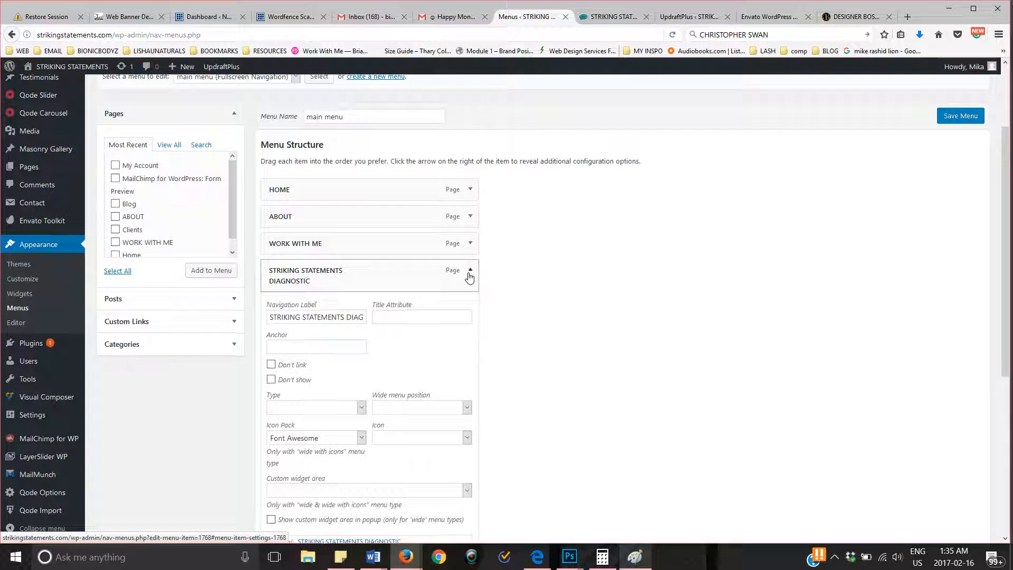
scroll(470, 277, "down", 3)
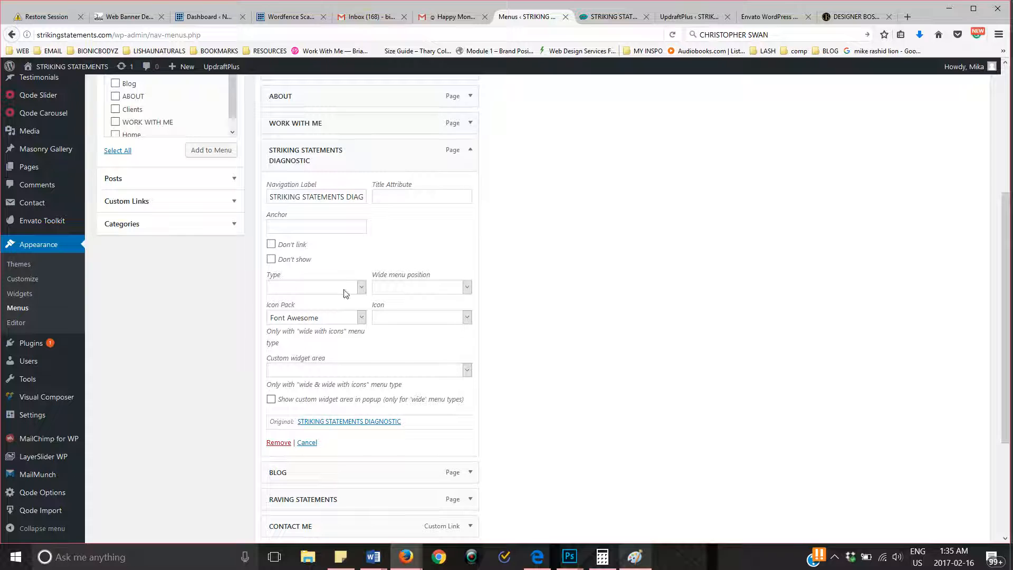
scroll(551, 262, "down", 2)
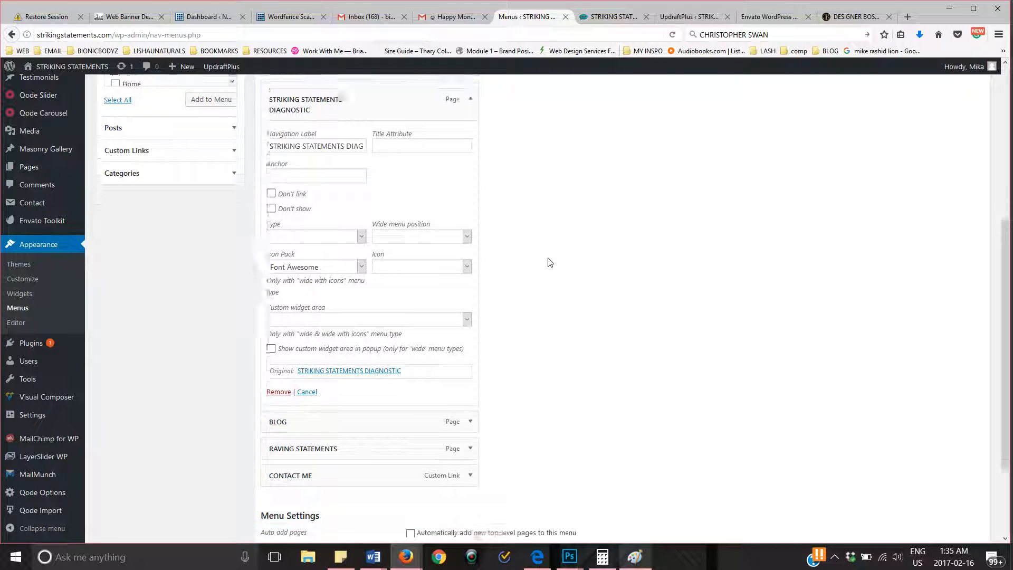
scroll(551, 262, "down", 3)
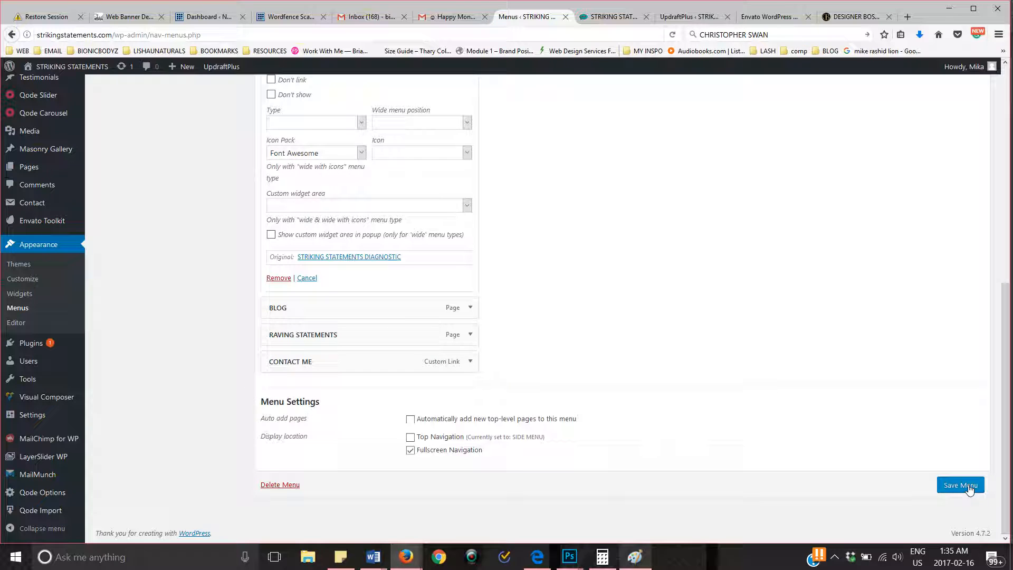
scroll(691, 317, "up", 3)
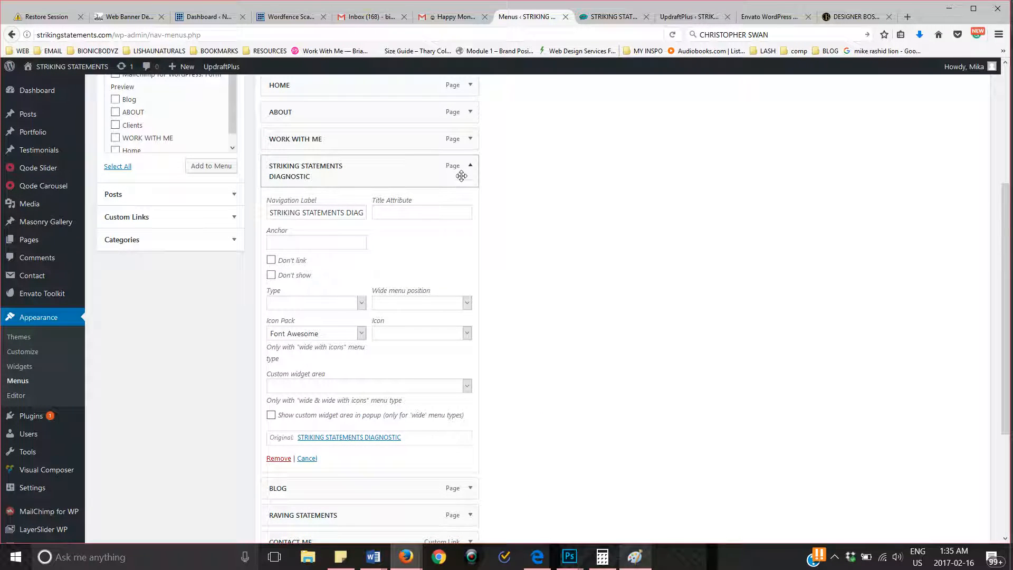
left_click(468, 174)
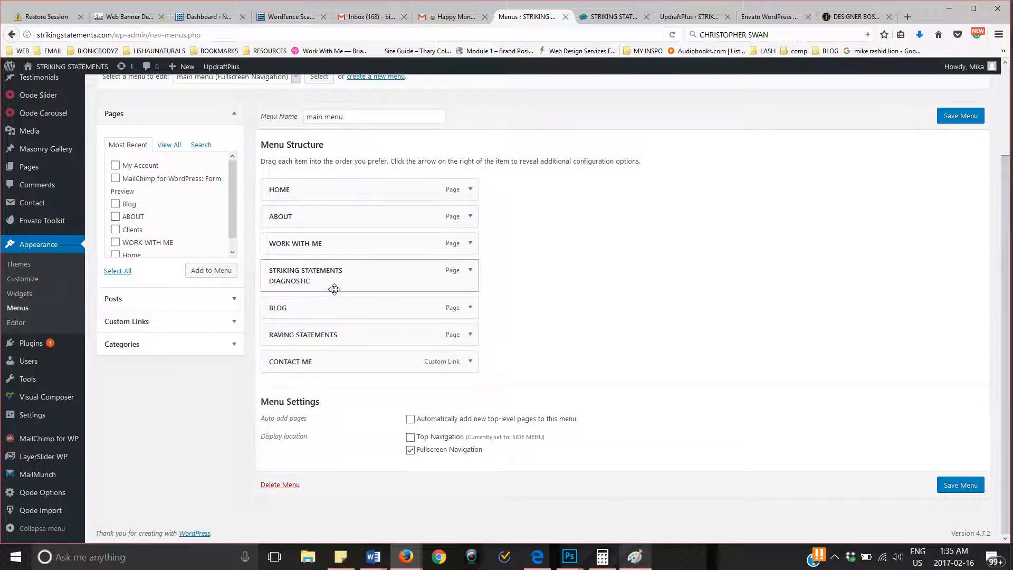
scroll(118, 213, "down", 1)
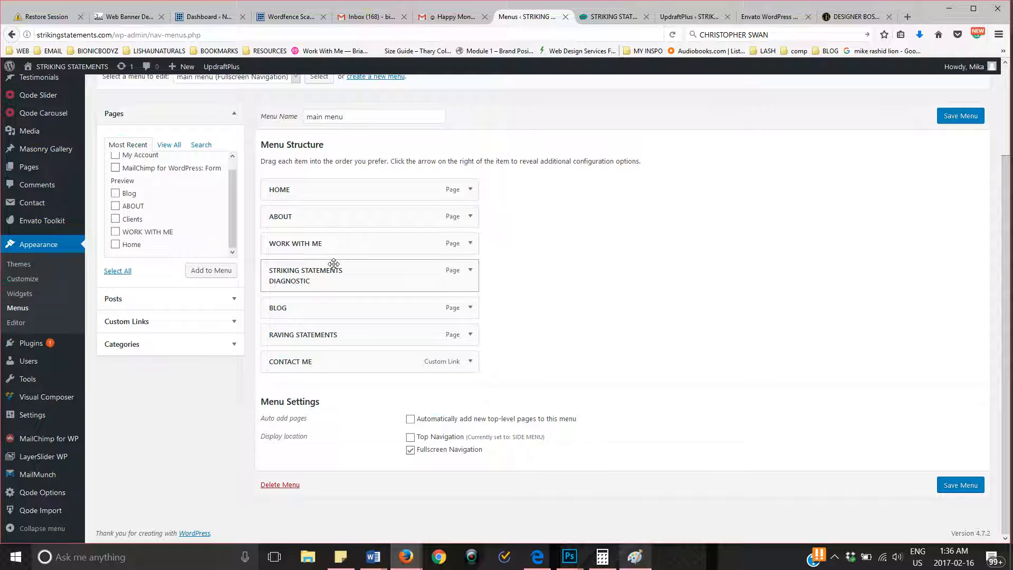
Open the Raving Statements page from the live site's navigation and look through its content from start to end
left_click(613, 17)
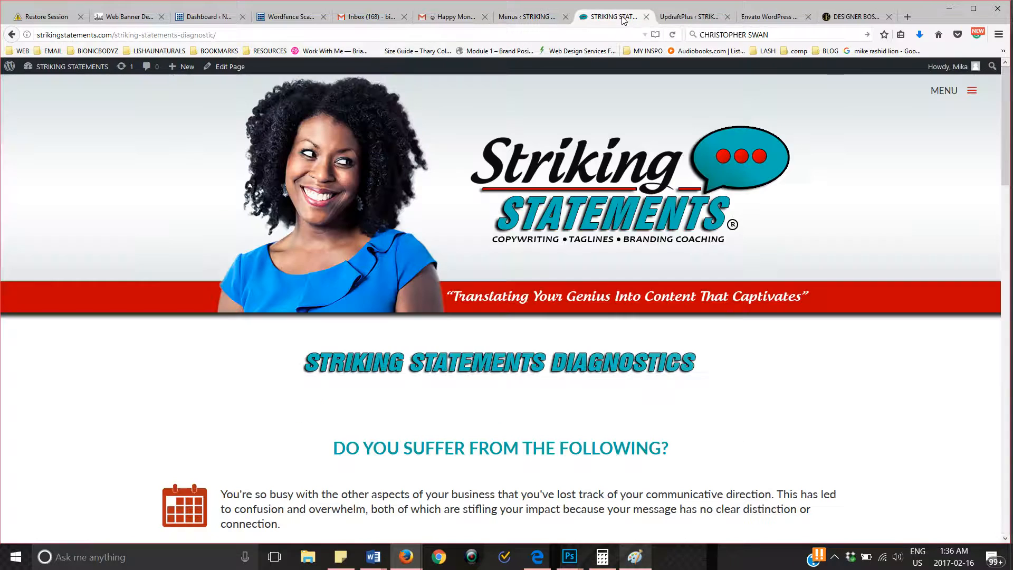
left_click(971, 90)
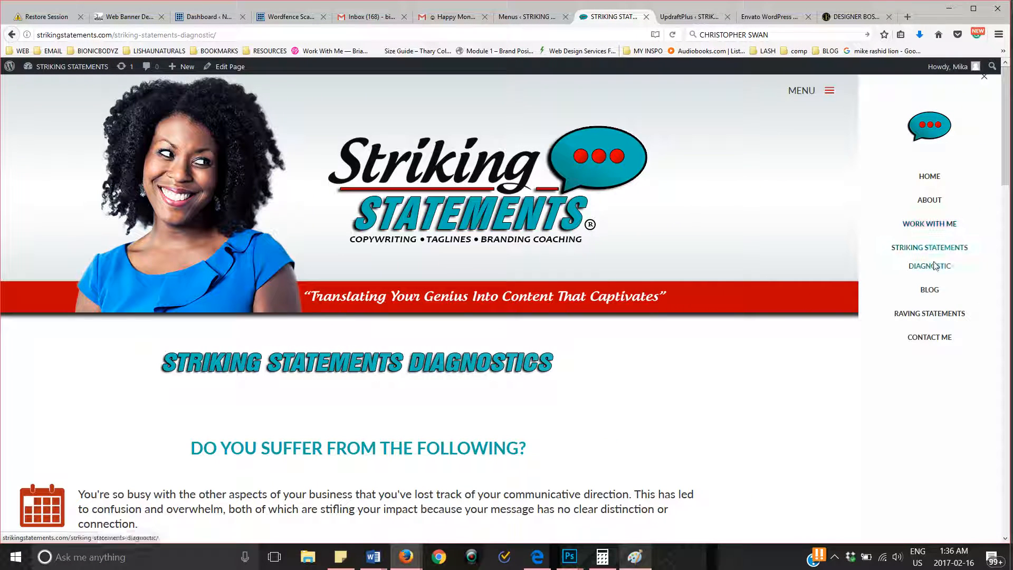
left_click(930, 315)
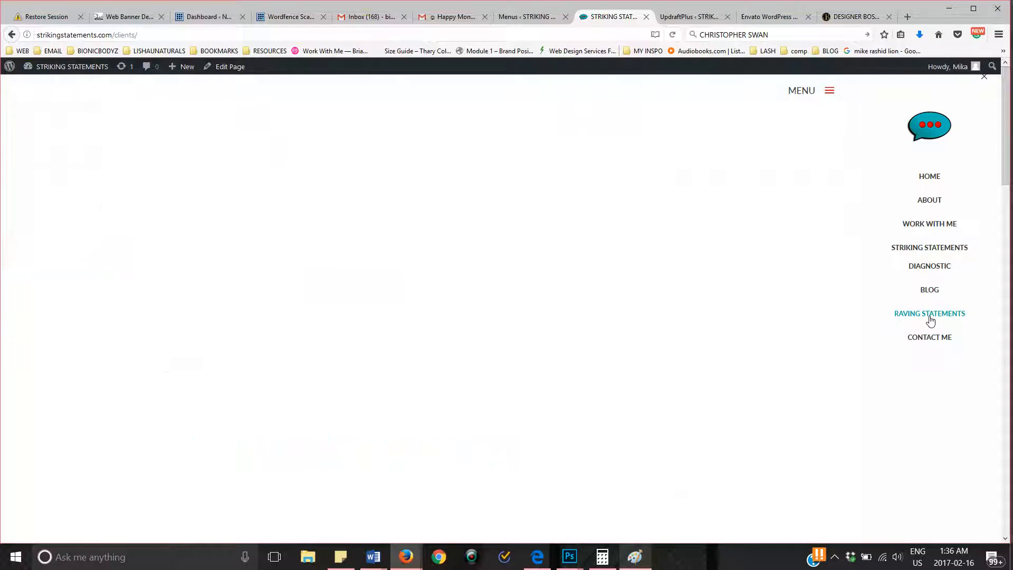
scroll(770, 309, "down", 8)
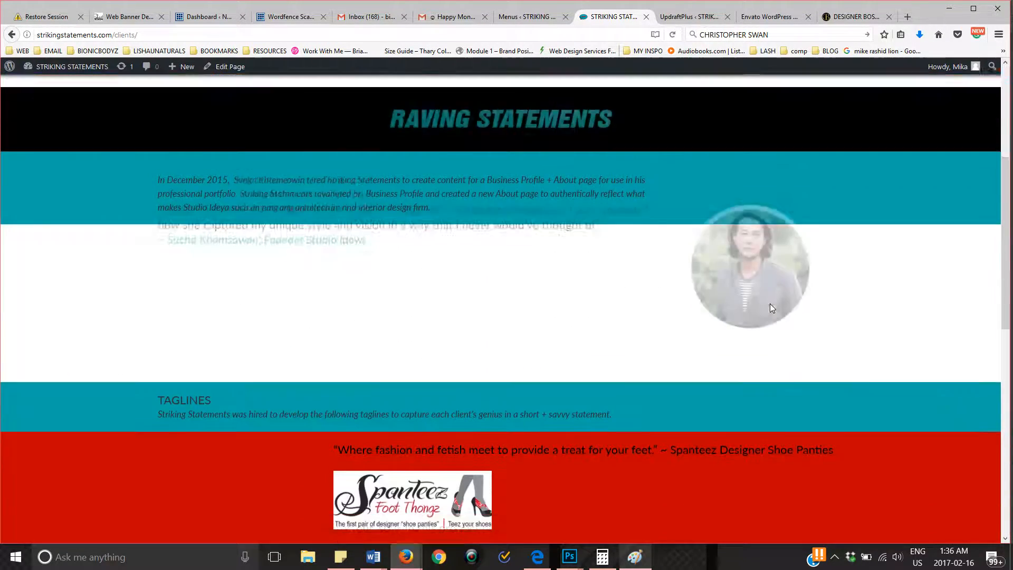
scroll(770, 309, "up", 6)
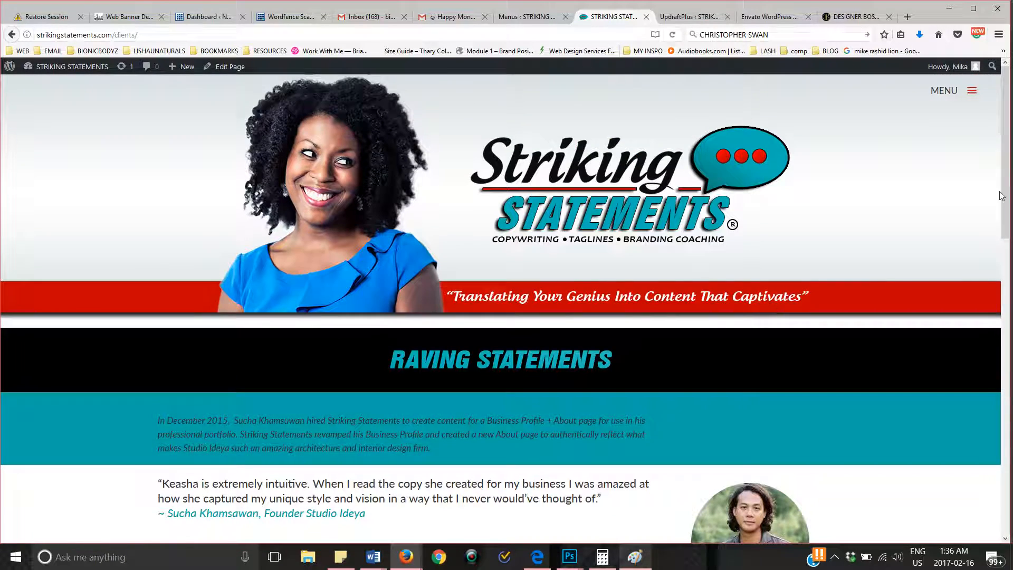
left_click_drag(1001, 195, 978, 467)
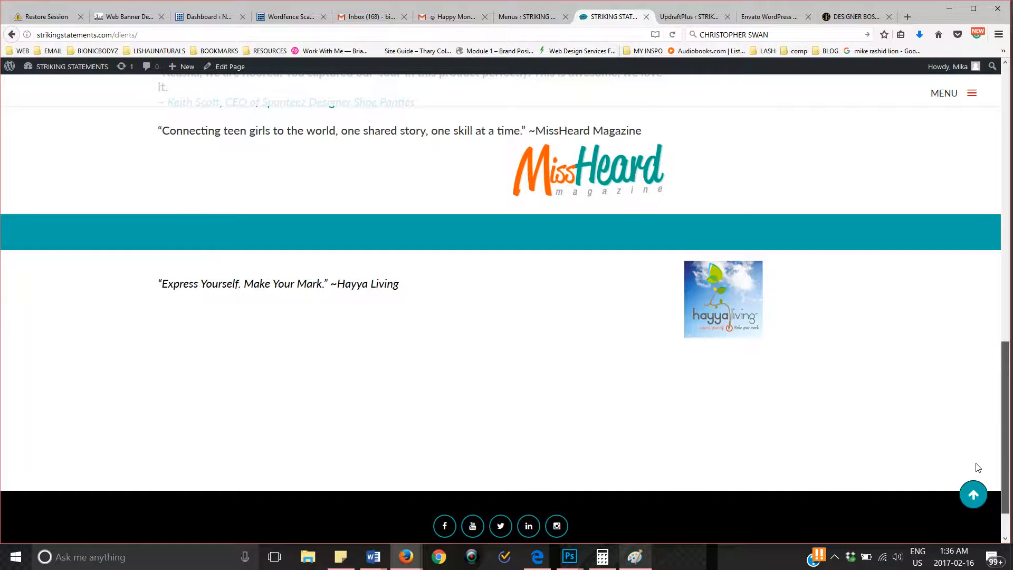
left_click(973, 495)
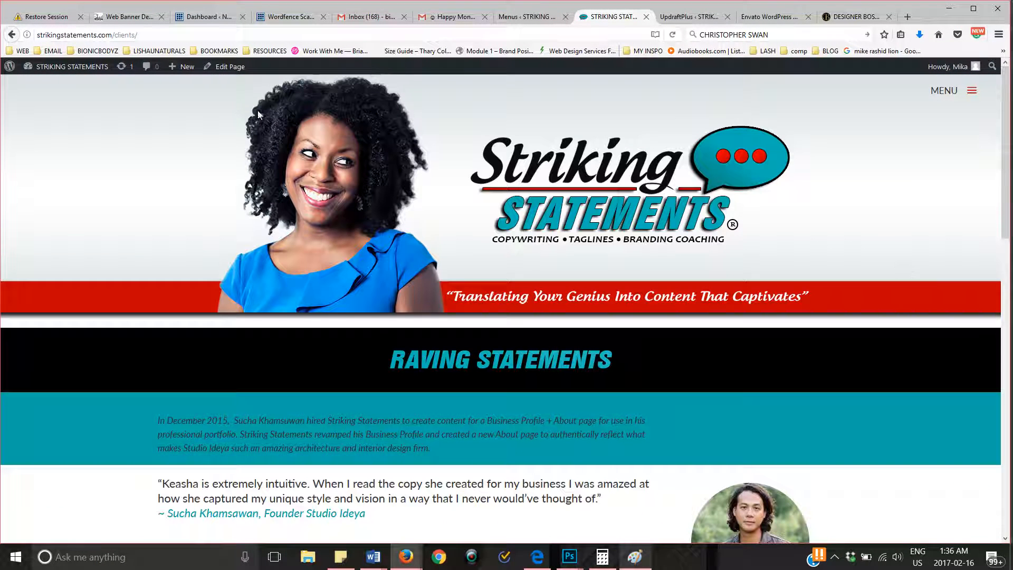
Open the Raving Statements page for editing and review its first content rows
left_click(224, 71)
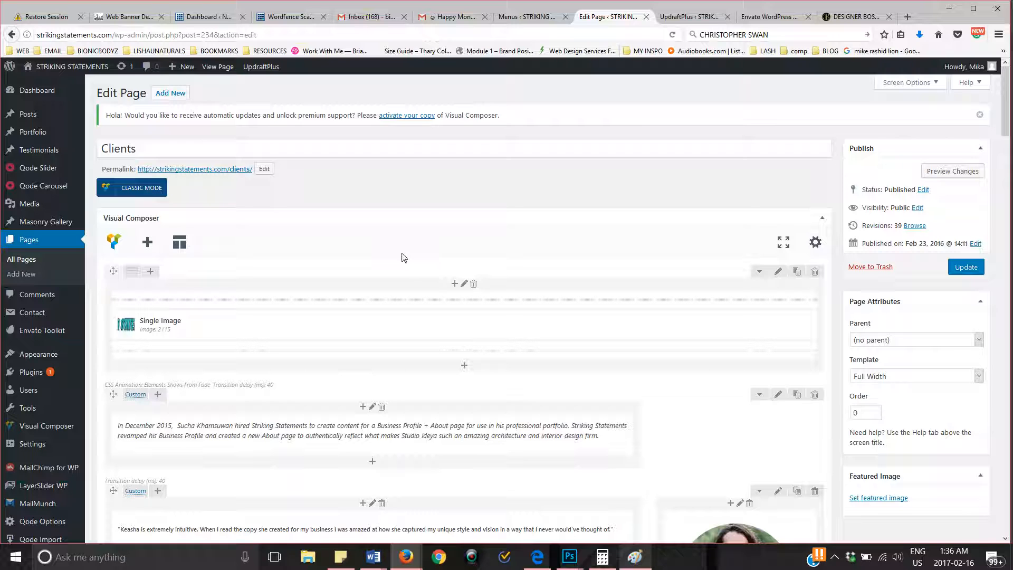
scroll(403, 257, "down", 1)
scroll(403, 256, "down", 2)
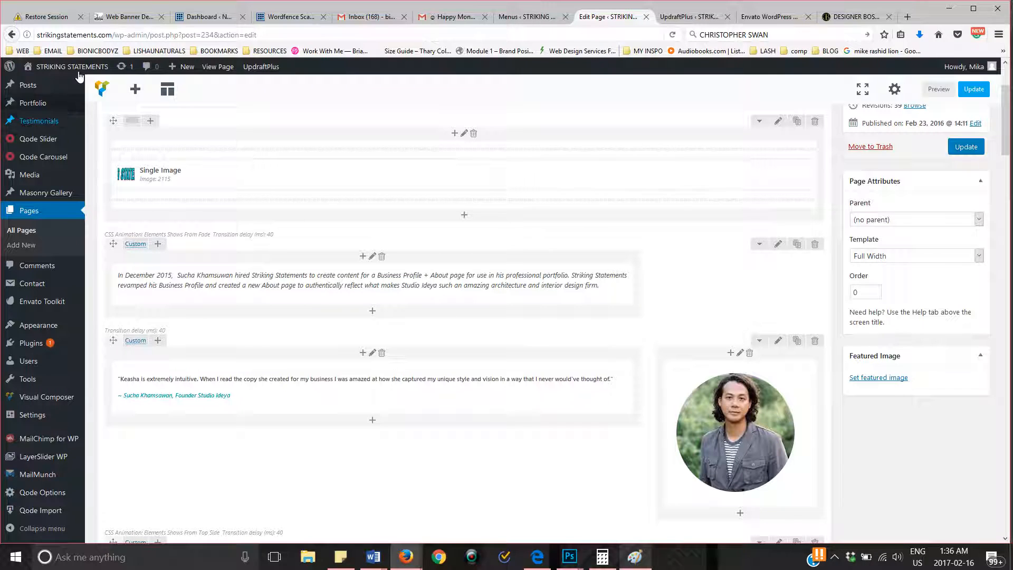
Open the live site in a separate browser tab and view the Raving Statements page's heading and introduction rows
mouse_move(63, 67)
right_click(40, 92)
left_click(51, 95)
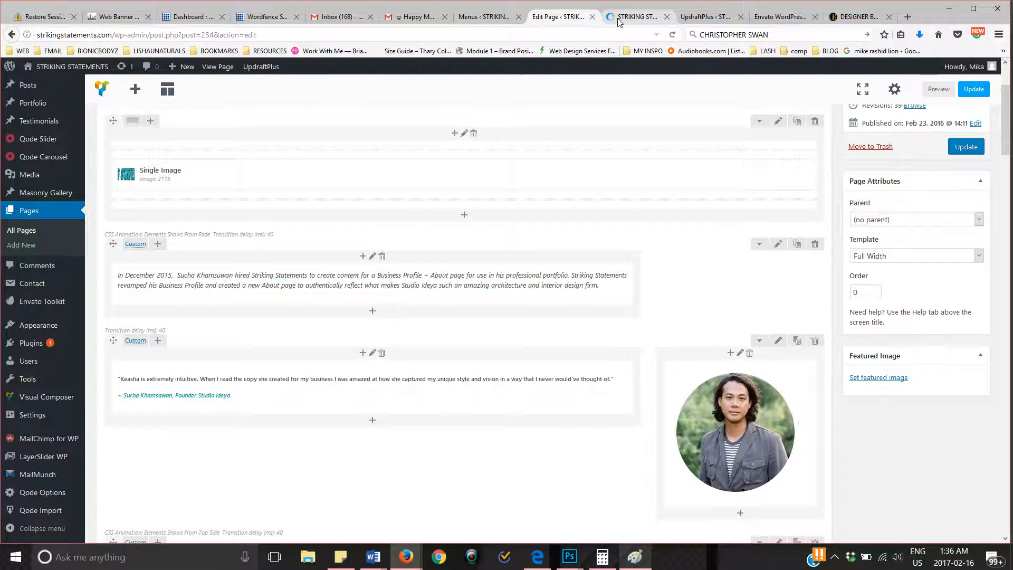
left_click(620, 16)
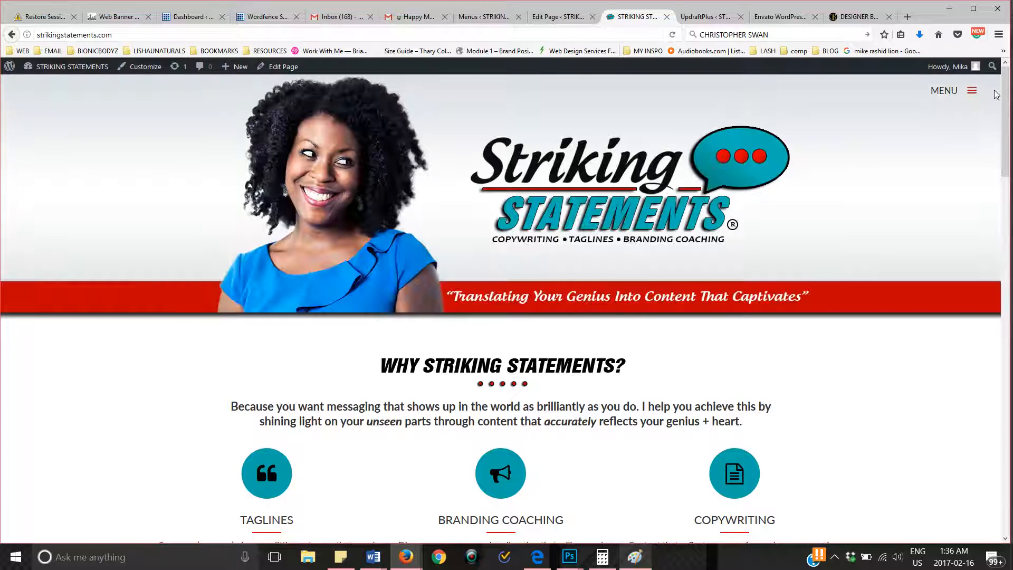
left_click(971, 85)
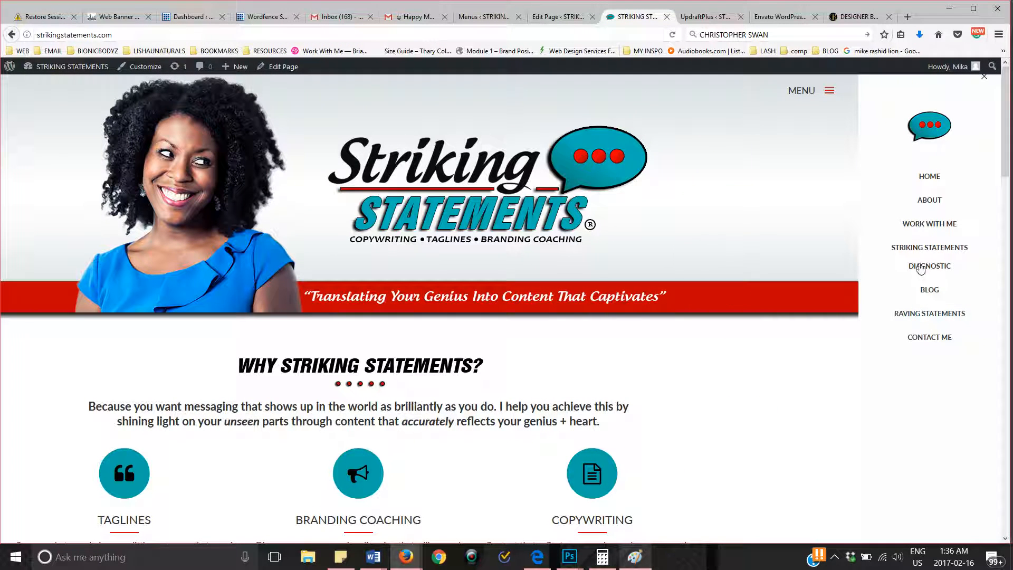
left_click(927, 316)
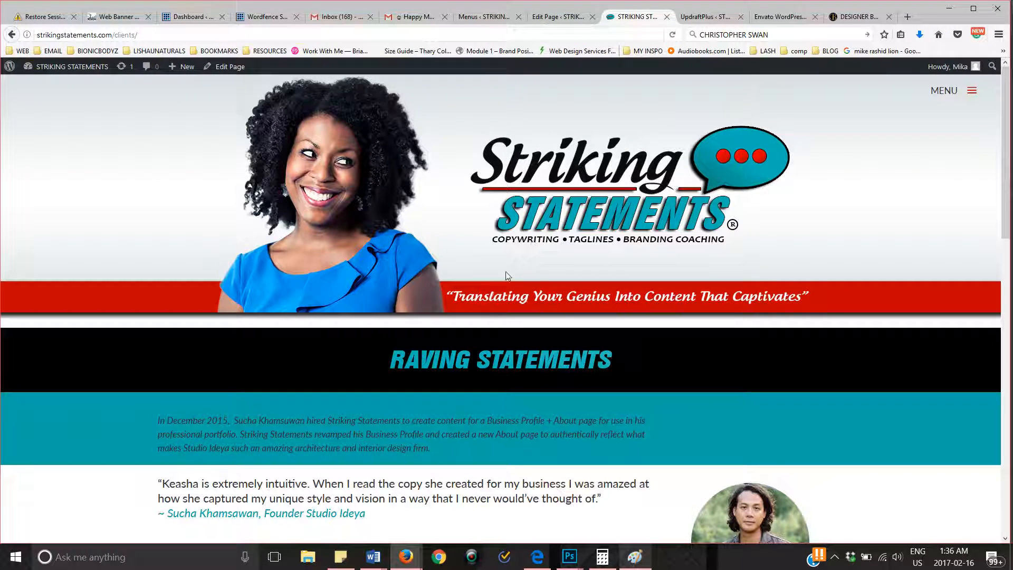
scroll(505, 275, "down", 4)
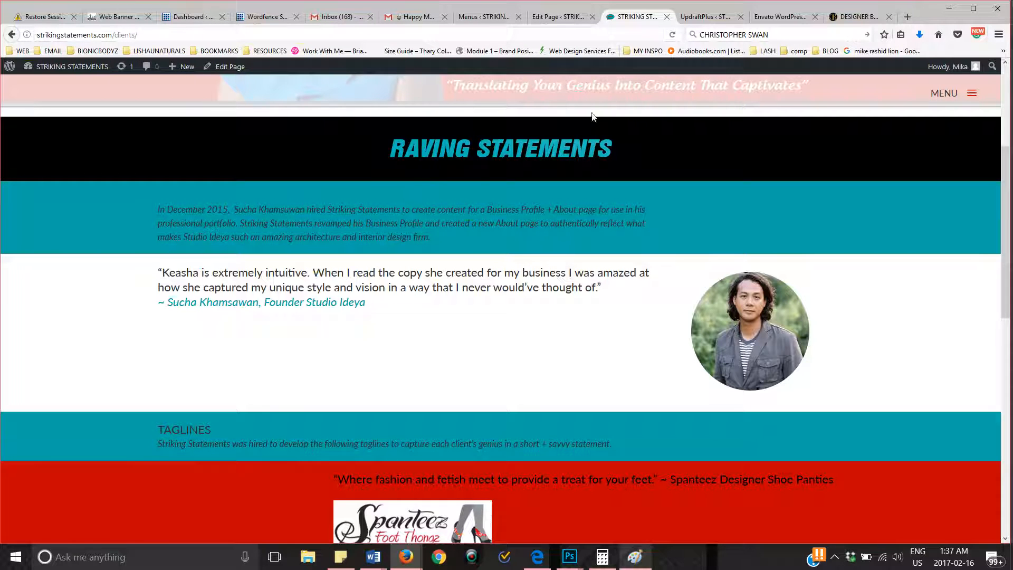
In the Clients page editor, duplicate the heading row's separator and place copies above and below the "In December 2015" text block
left_click(558, 17)
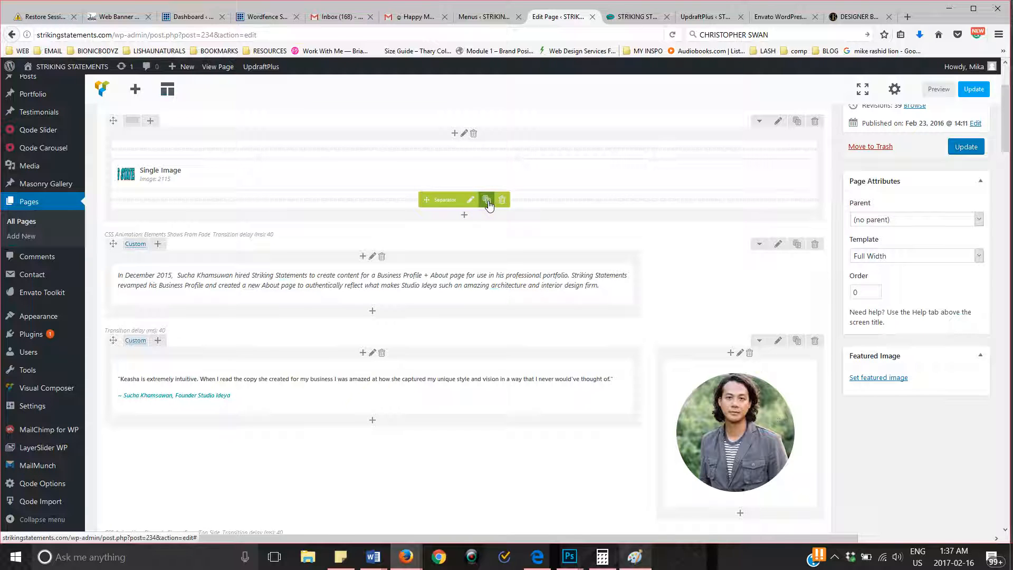
left_click(487, 200)
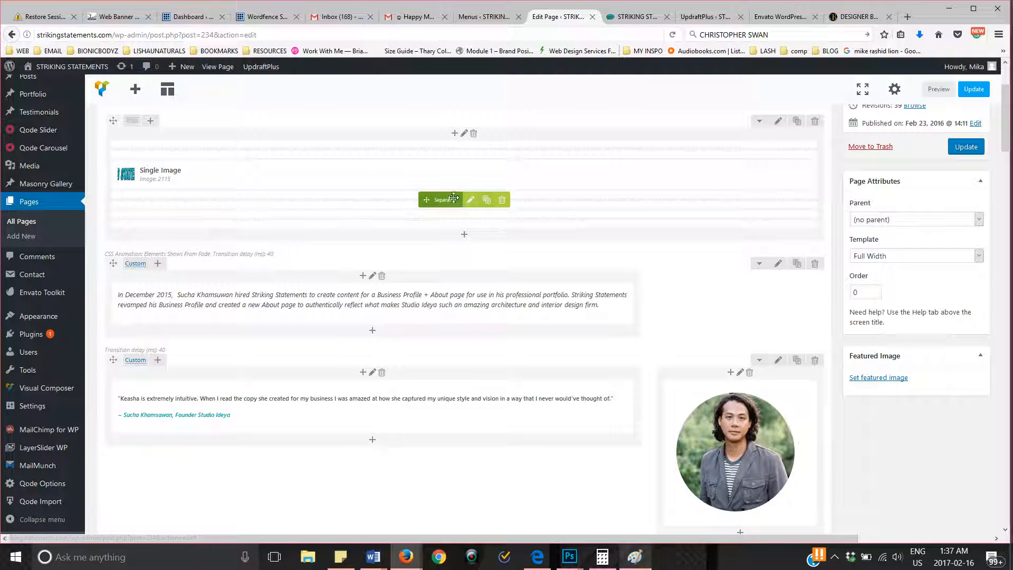
left_click_drag(454, 197, 391, 277)
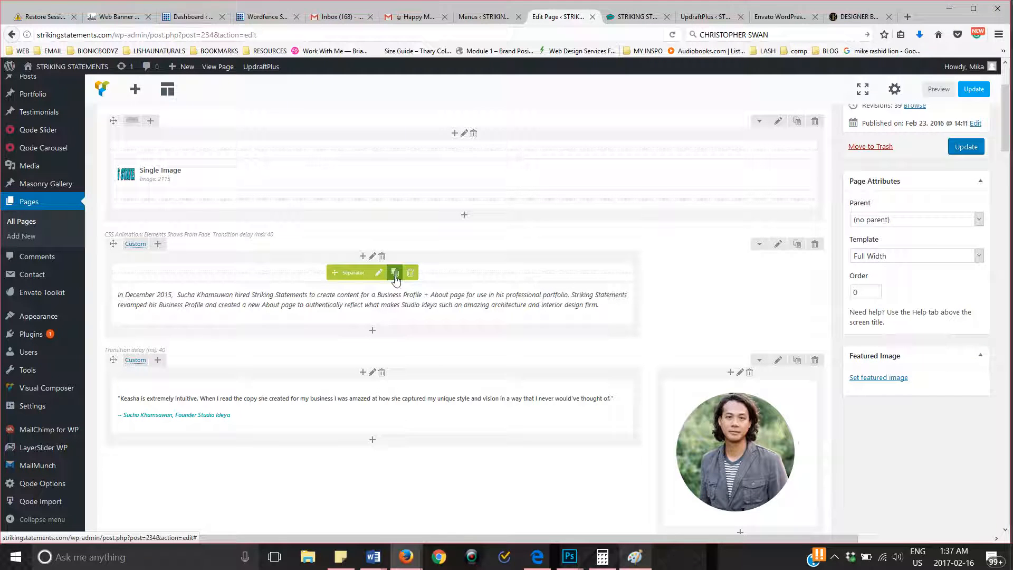
left_click(396, 280)
left_click_drag(359, 272, 349, 337)
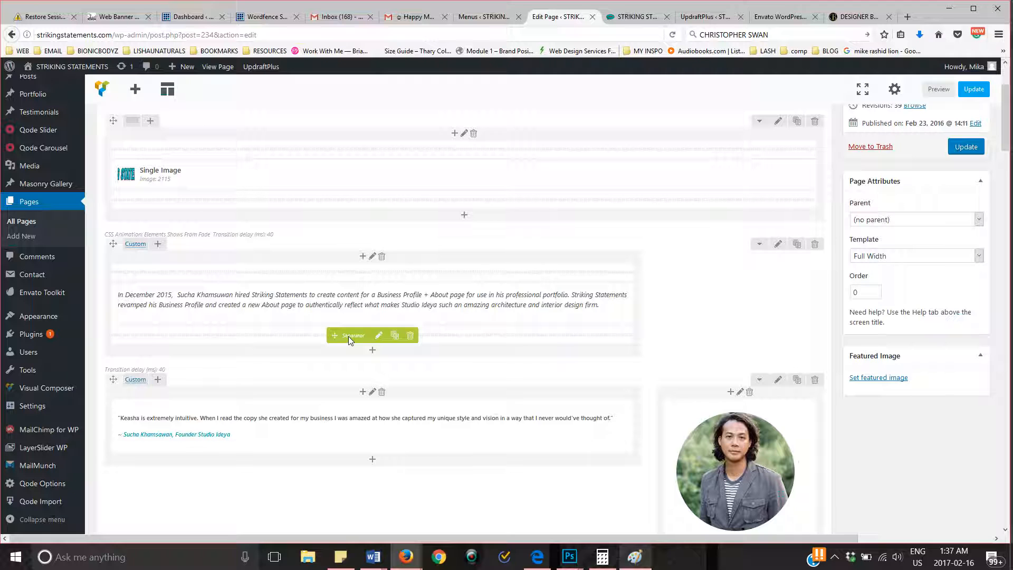
Preview the Clients page changes, compare the introduction row's spacing with the live version, and close the live page
left_click(956, 153)
left_click(935, 112)
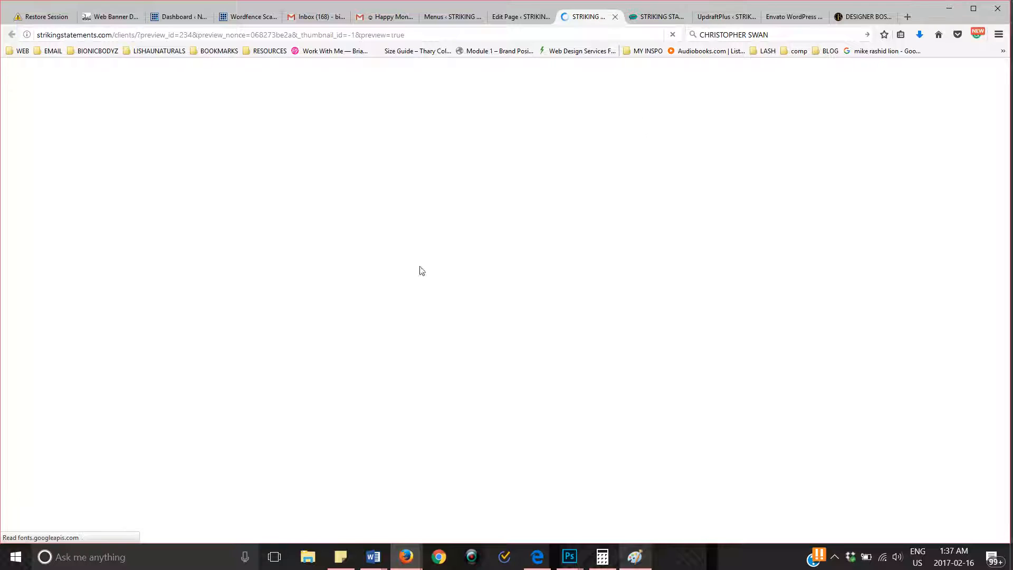
scroll(315, 240, "down", 3)
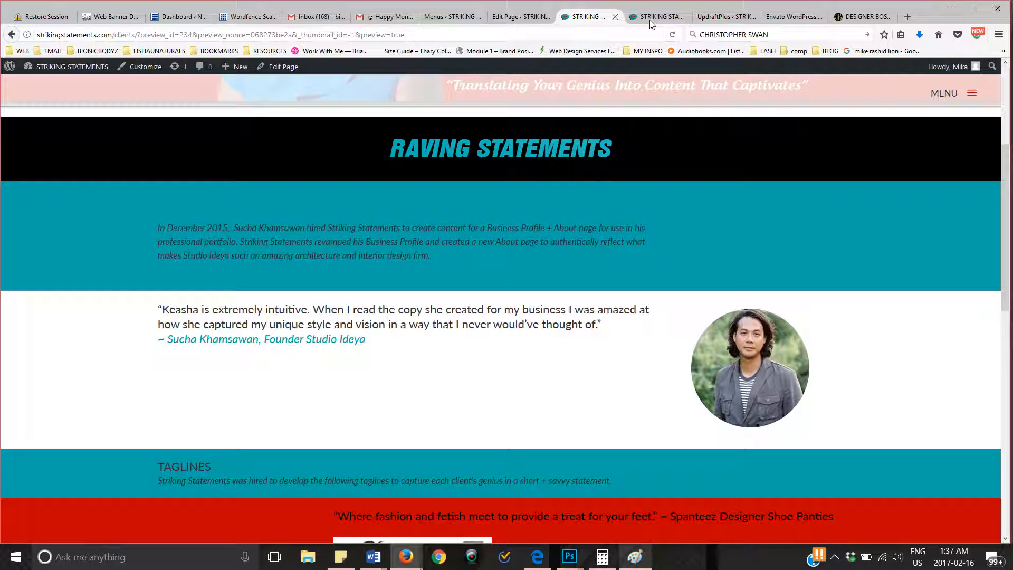
left_click(633, 14)
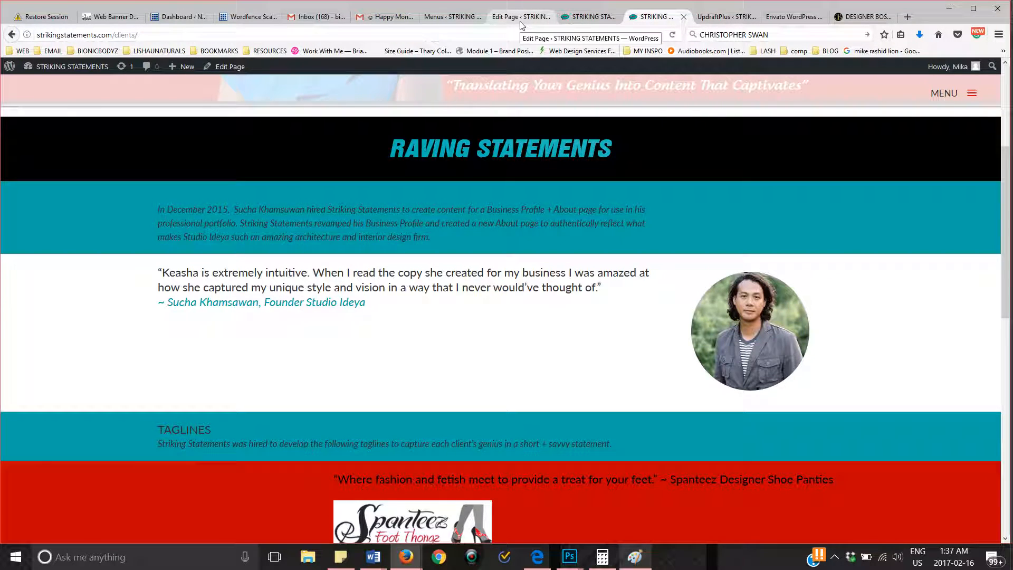
left_click(684, 16)
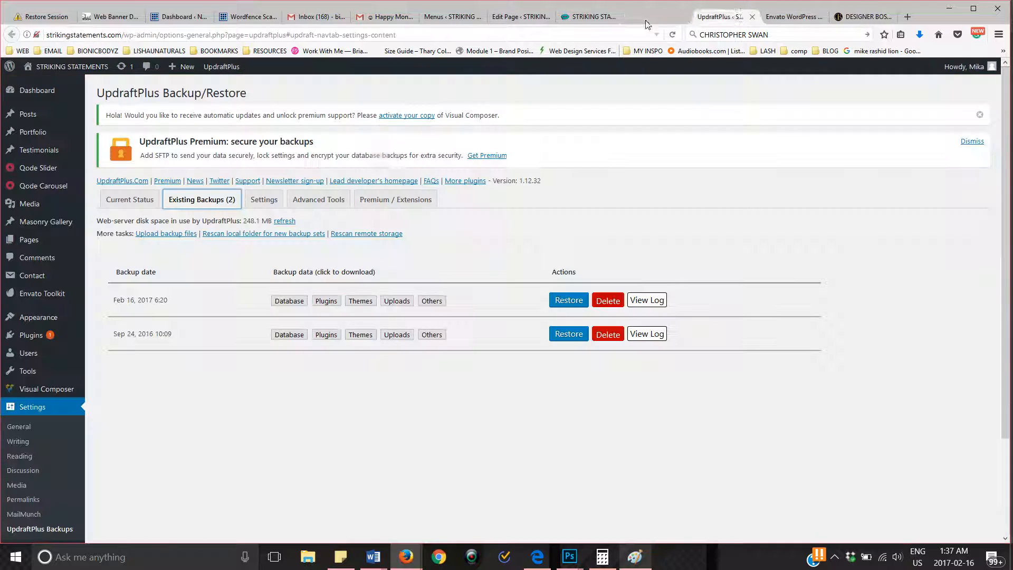
Format the "In December 2015" text block as Heading 4, save the block and preview the page changes
left_click(523, 18)
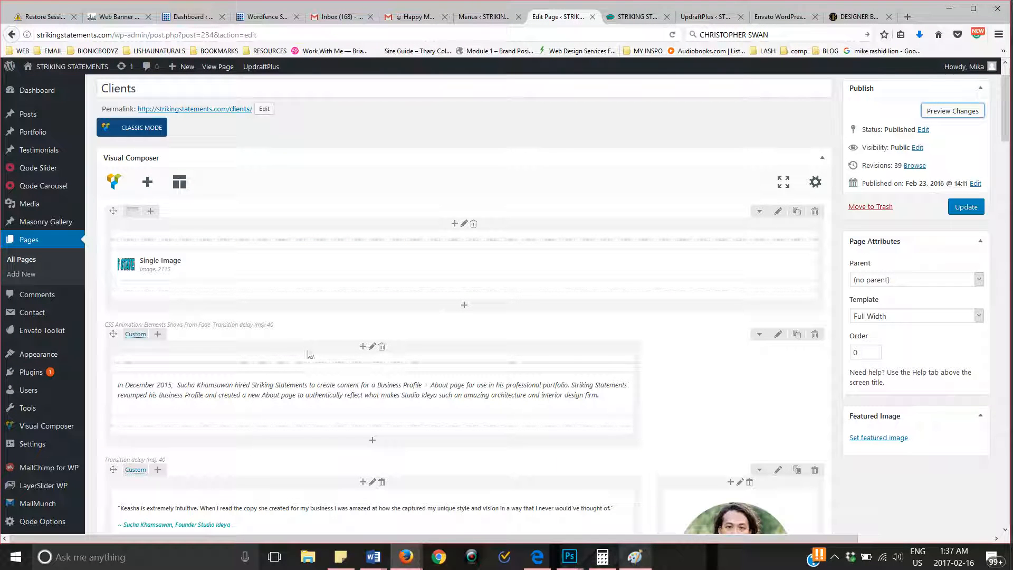
left_click(377, 397)
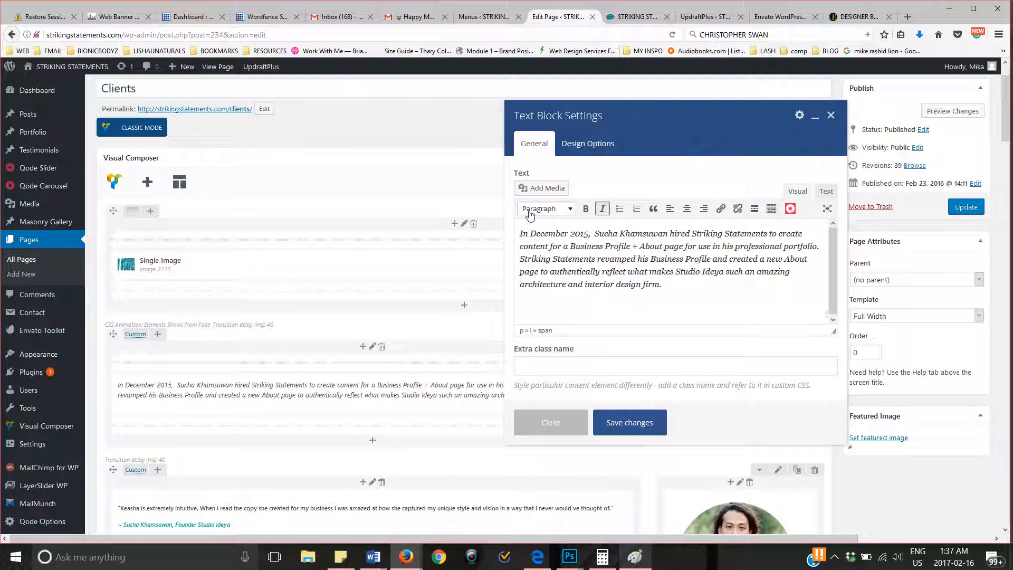
left_click_drag(645, 291, 519, 232)
left_click(567, 210)
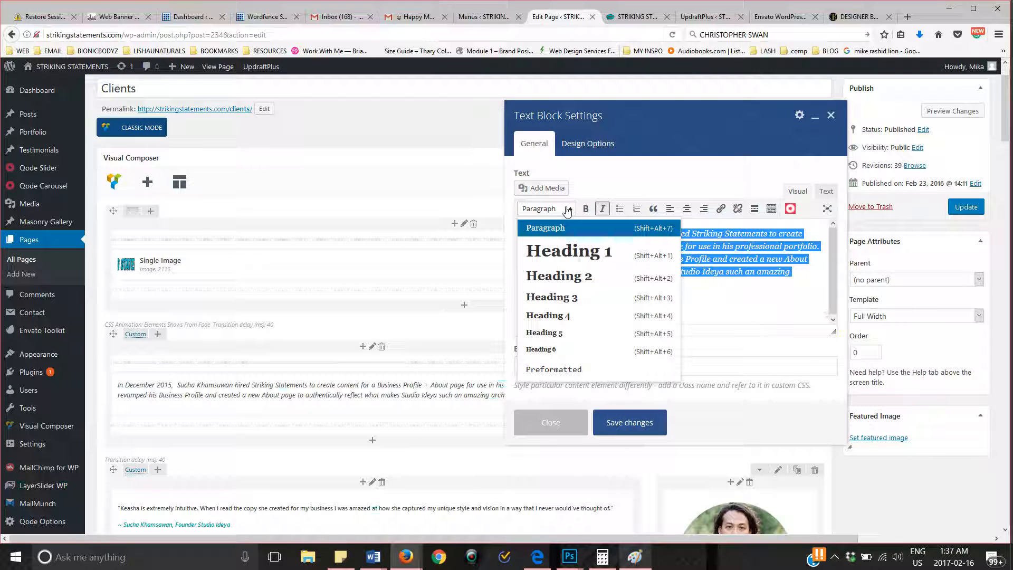
left_click(552, 315)
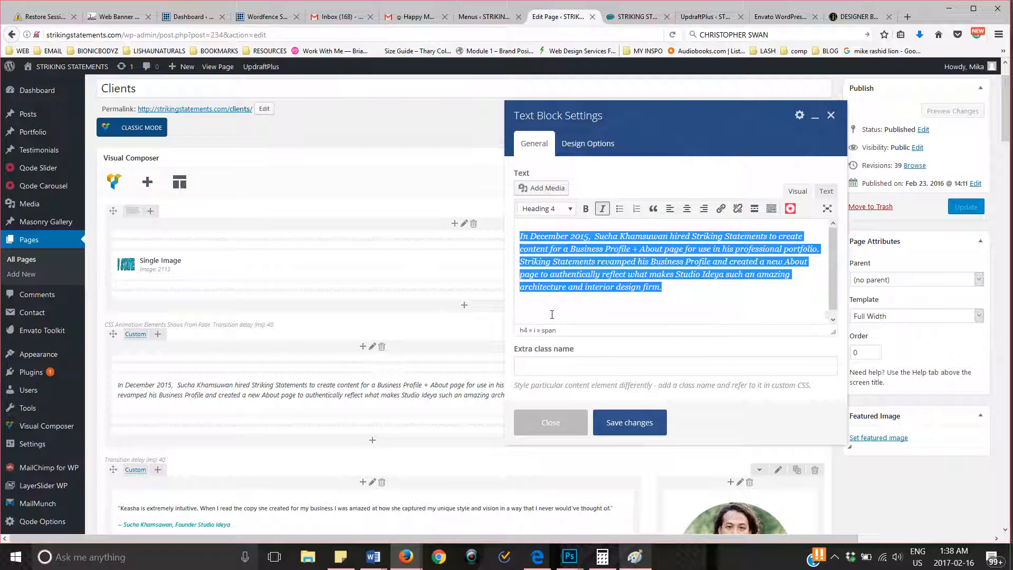
left_click(623, 425)
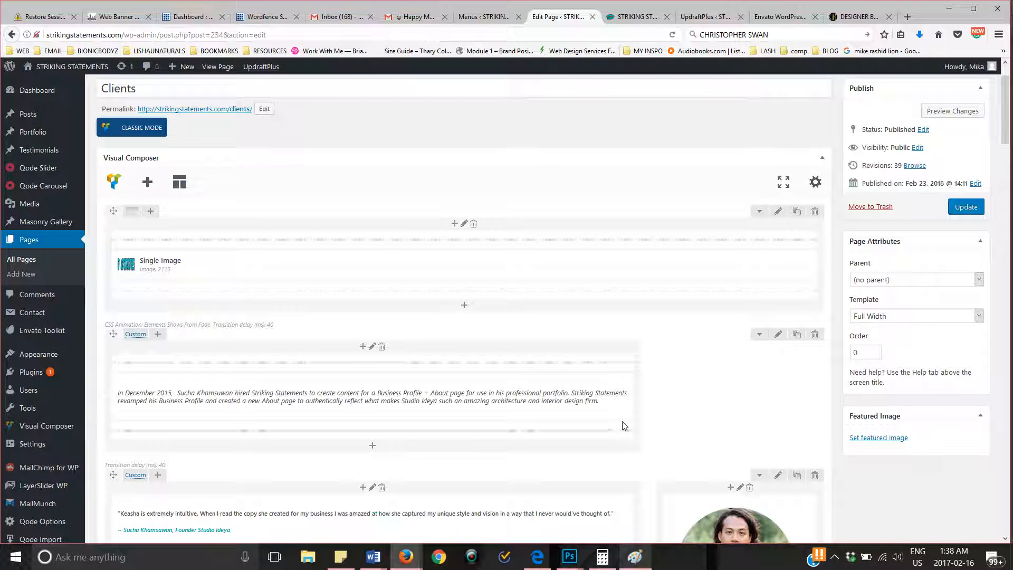
left_click(929, 114)
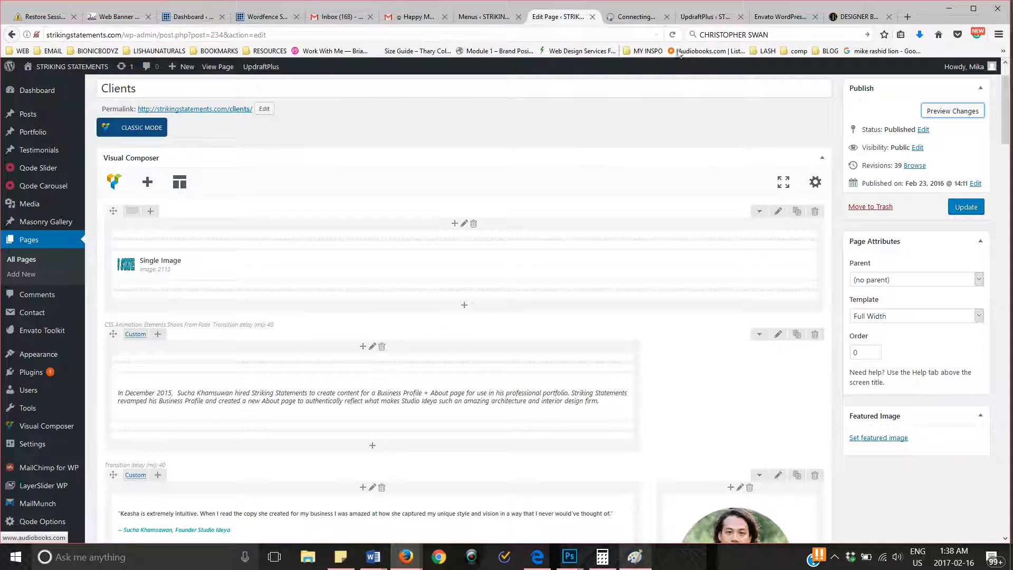
Format the "In December 2015" text block as Heading 3, save the block and check the page preview
left_click(628, 18)
scroll(465, 363, "down", 4)
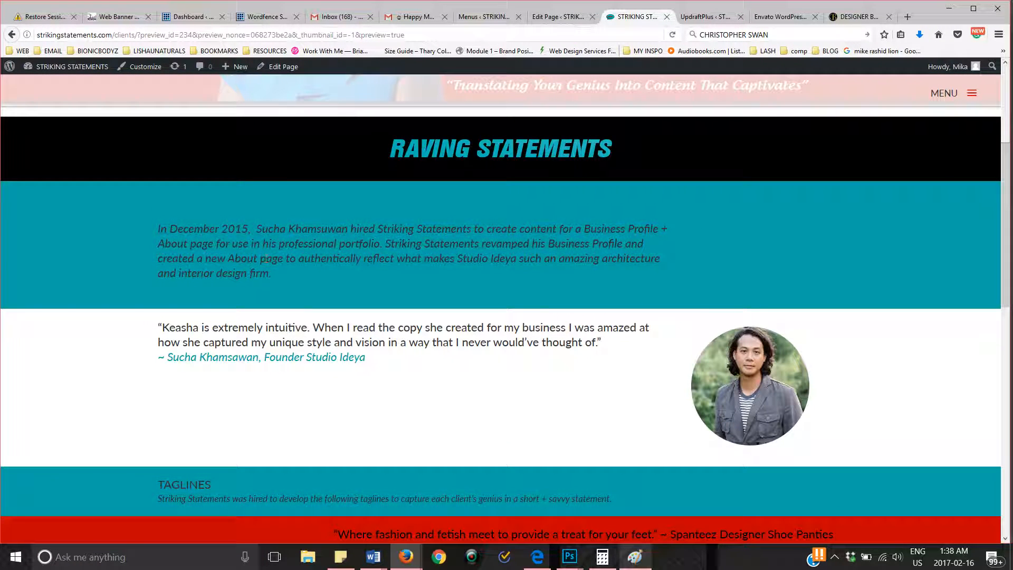
left_click(559, 17)
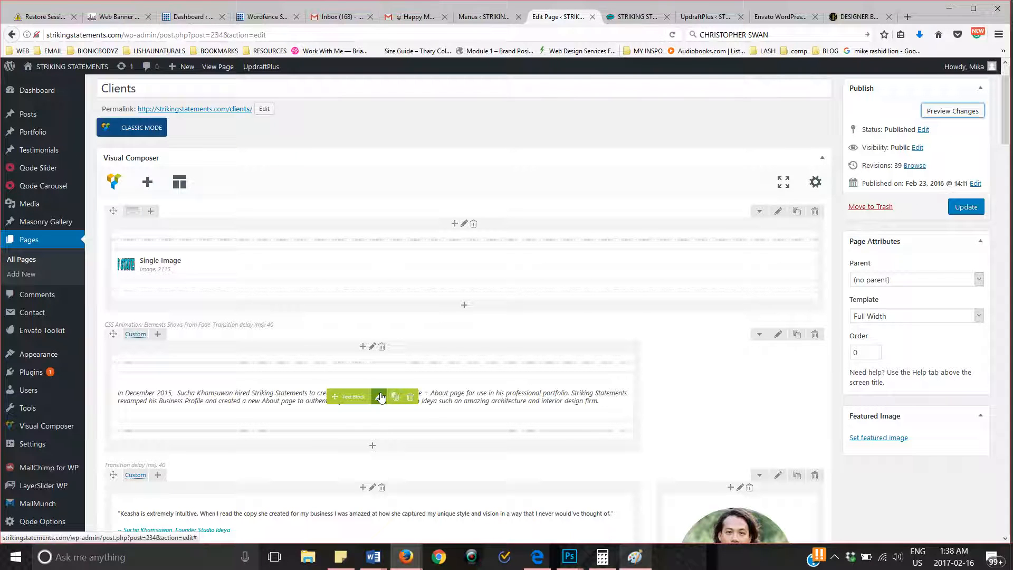
left_click(380, 397)
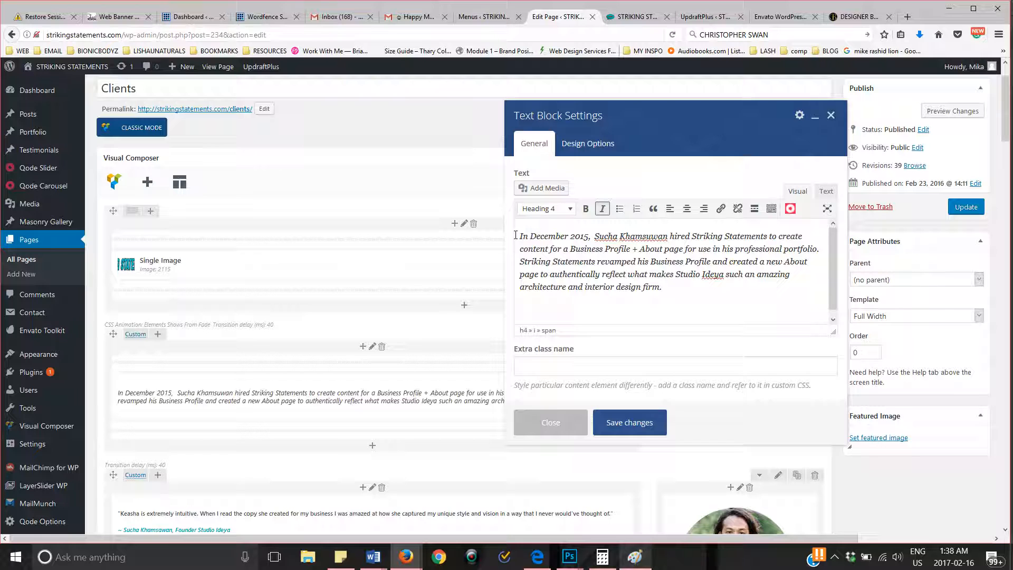
left_click_drag(516, 236, 664, 288)
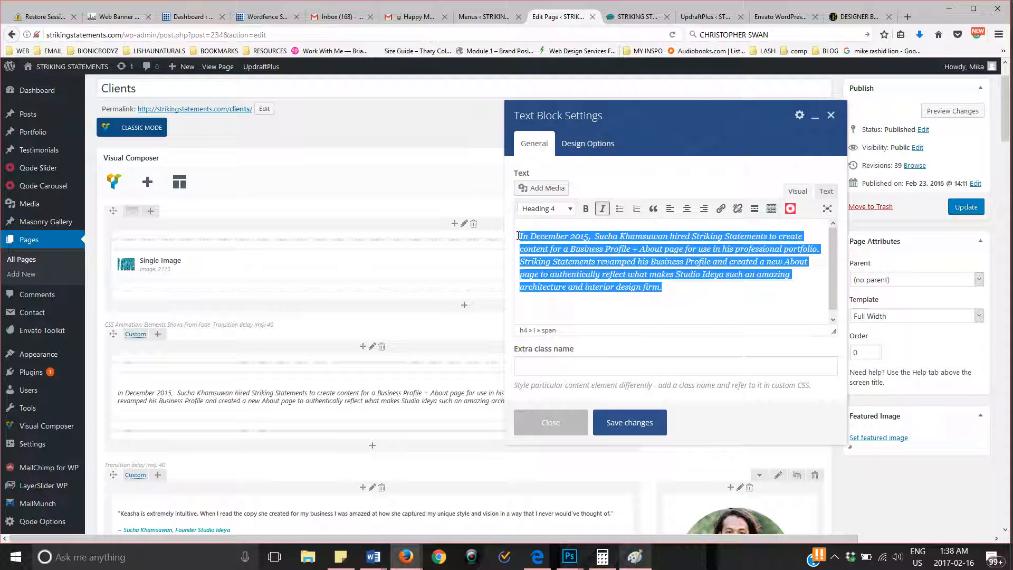
left_click(569, 209)
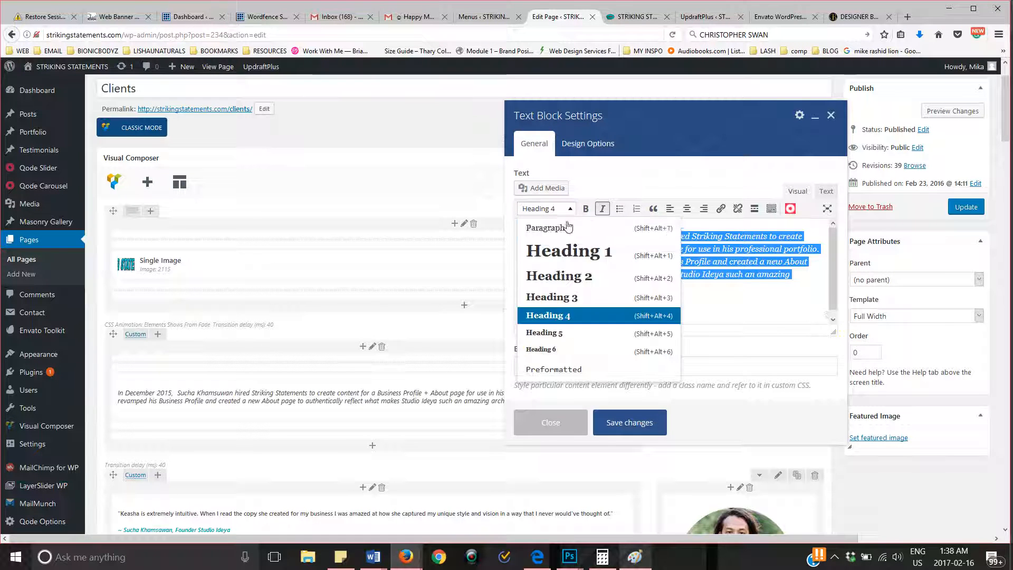
left_click(554, 297)
left_click(616, 426)
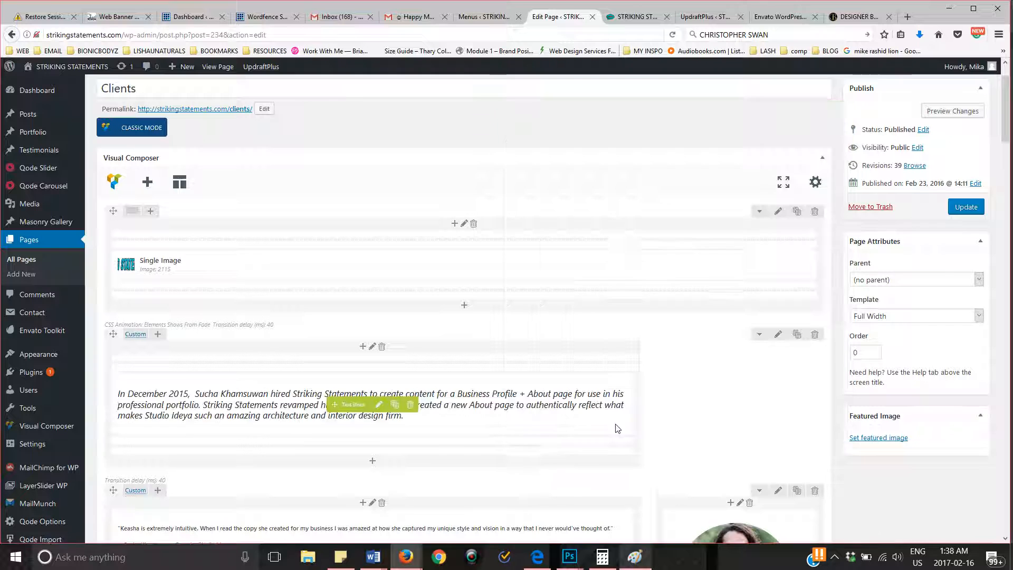
left_click(953, 112)
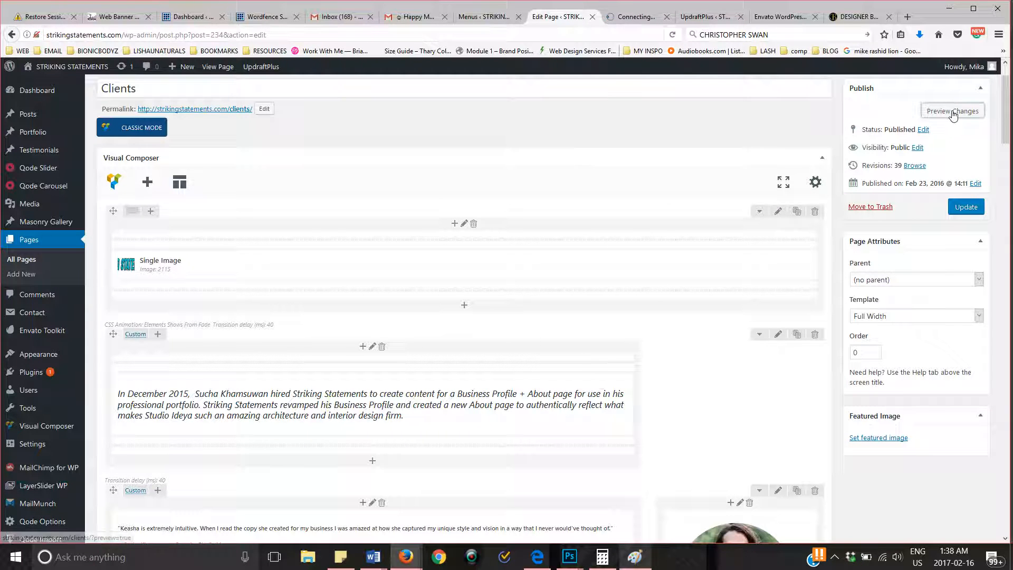
left_click(624, 19)
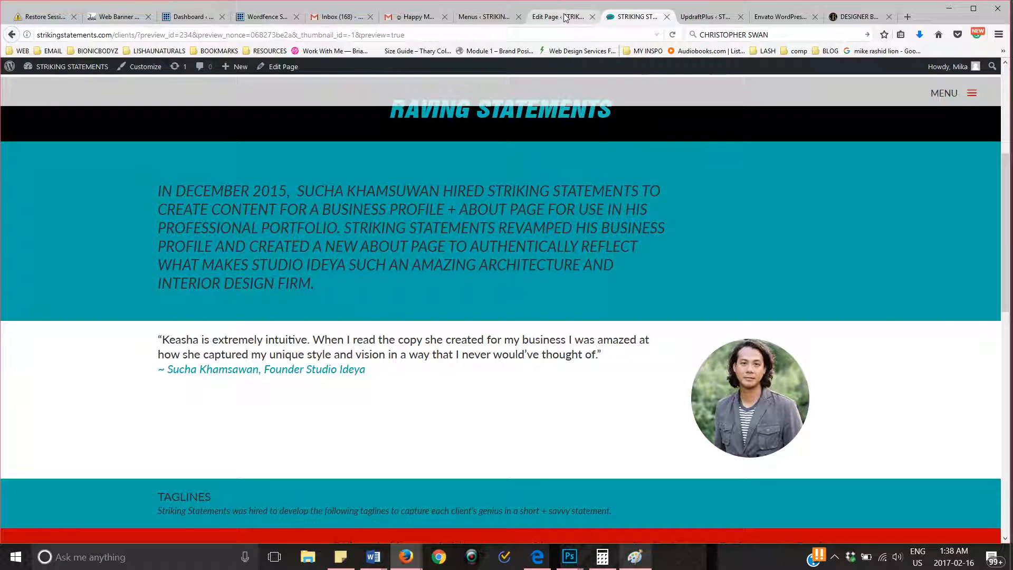
left_click(566, 19)
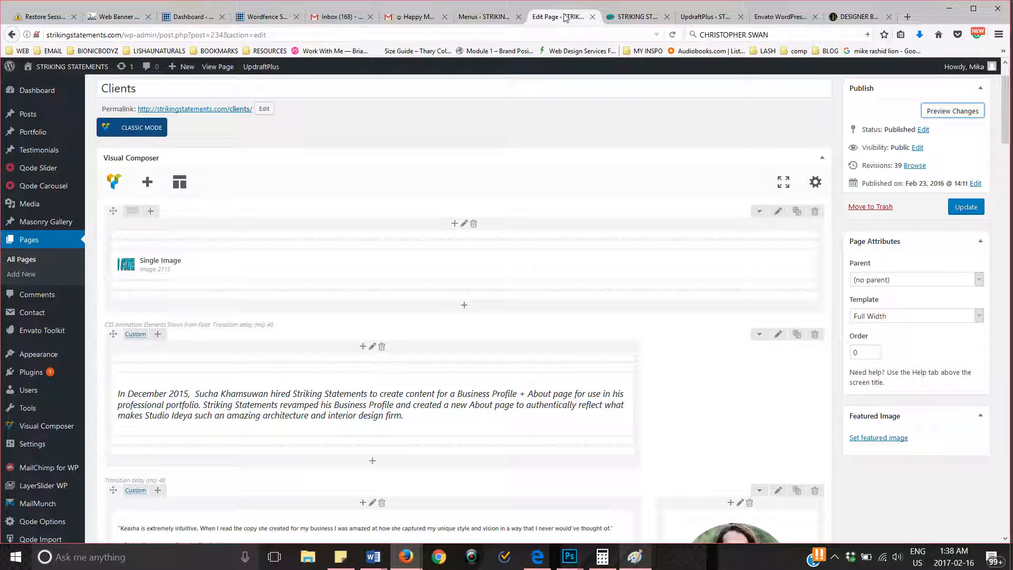
Color all text in the "In December 2015" block white, save the block and check the introduction row in the page preview
left_click(379, 405)
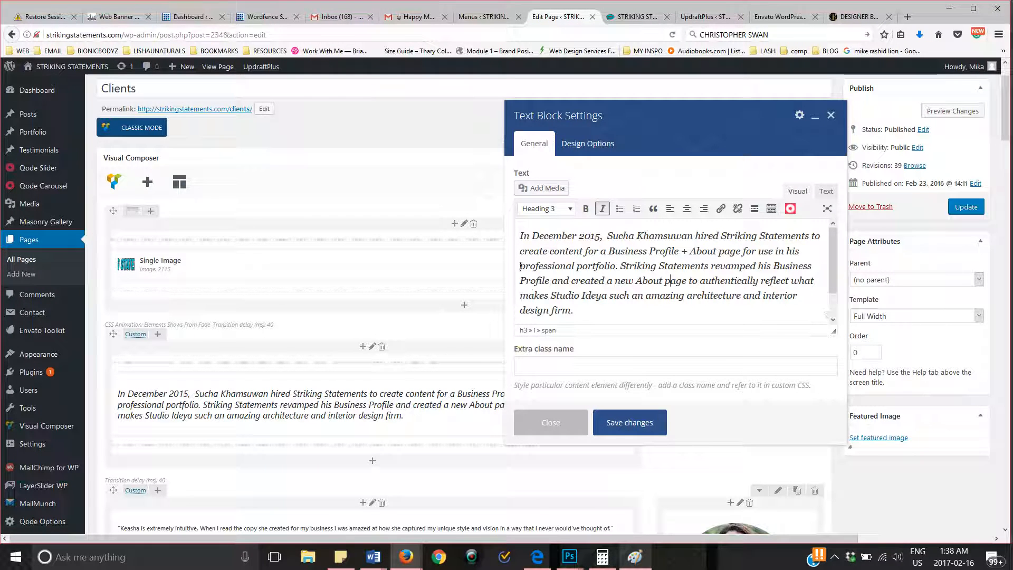
left_click_drag(599, 313, 513, 231)
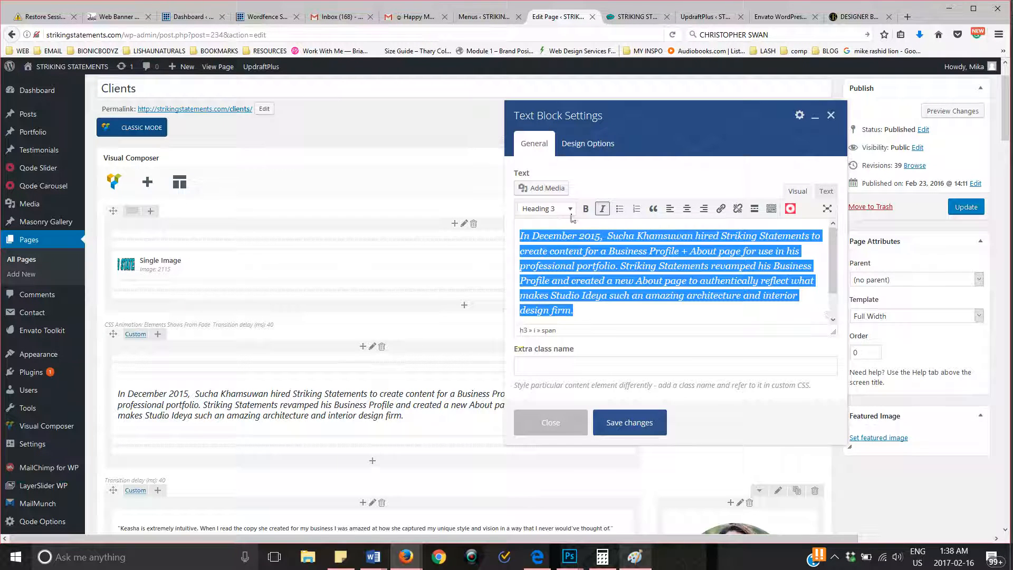
left_click(771, 209)
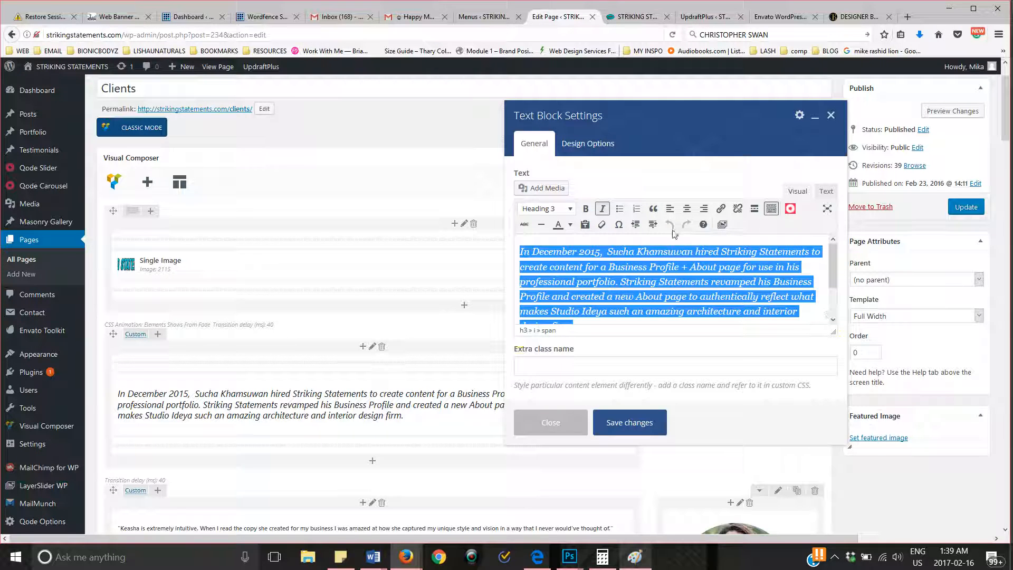
left_click(570, 226)
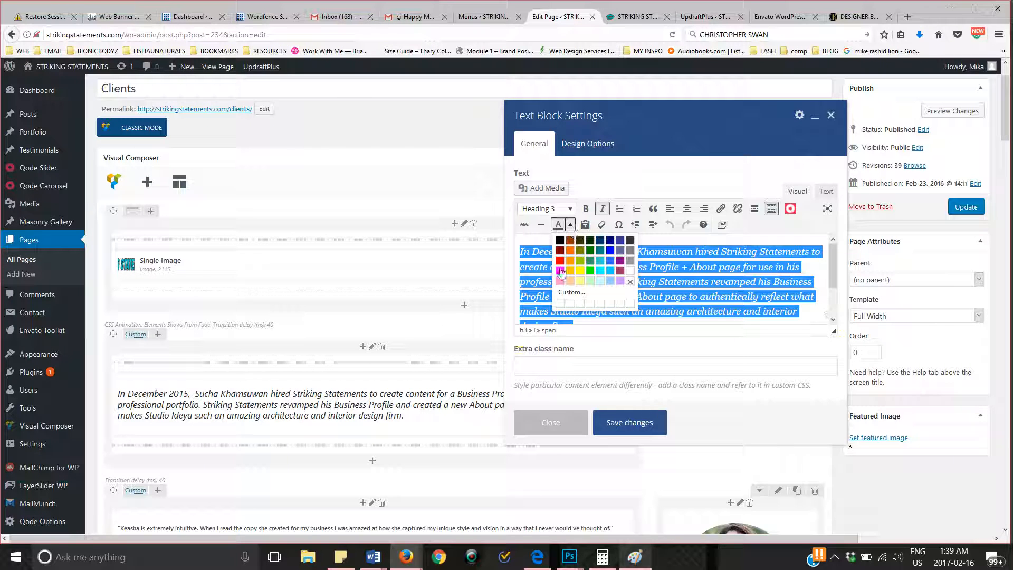
left_click(630, 271)
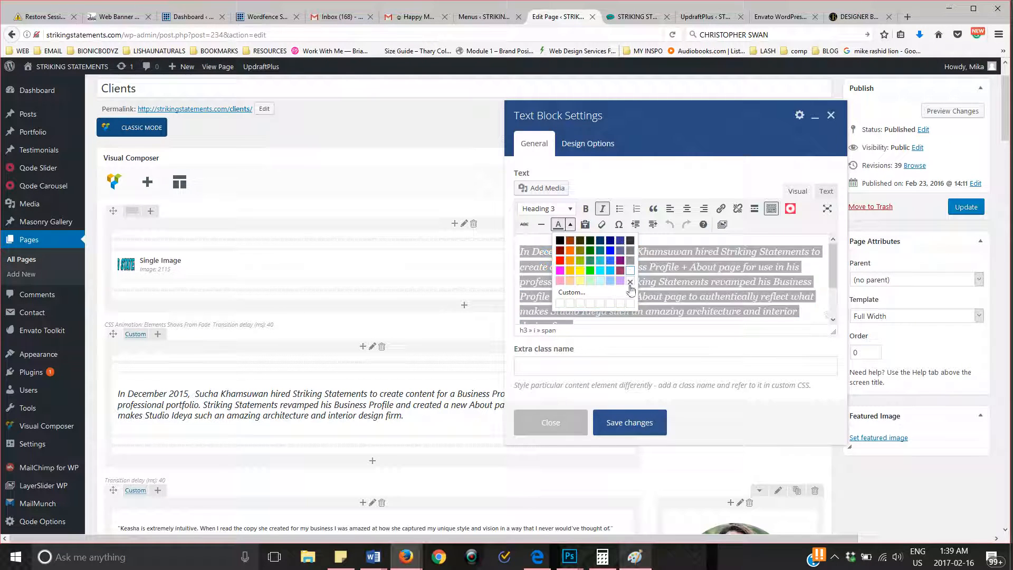
left_click(620, 434)
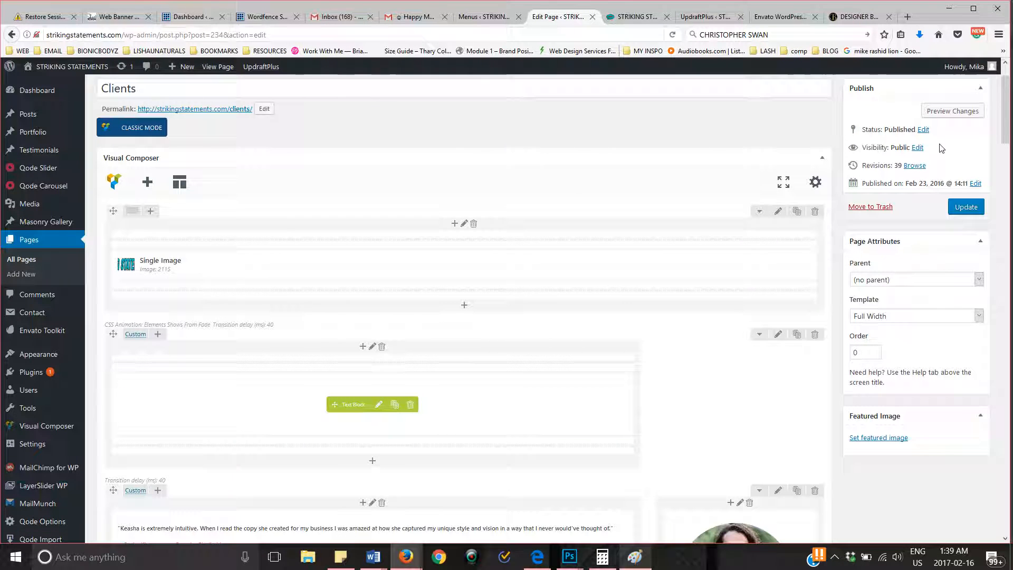
left_click(948, 111)
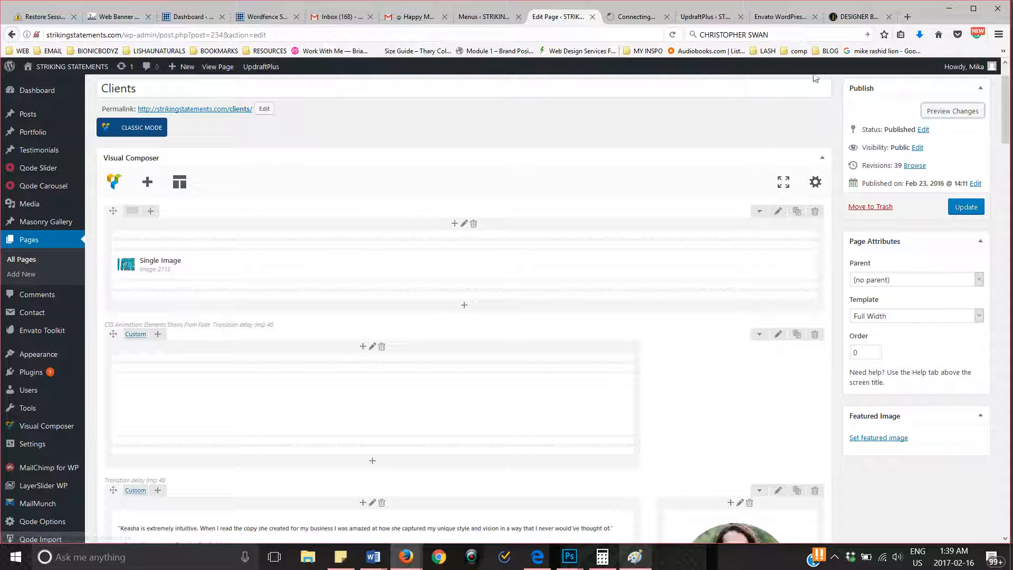
left_click(646, 20)
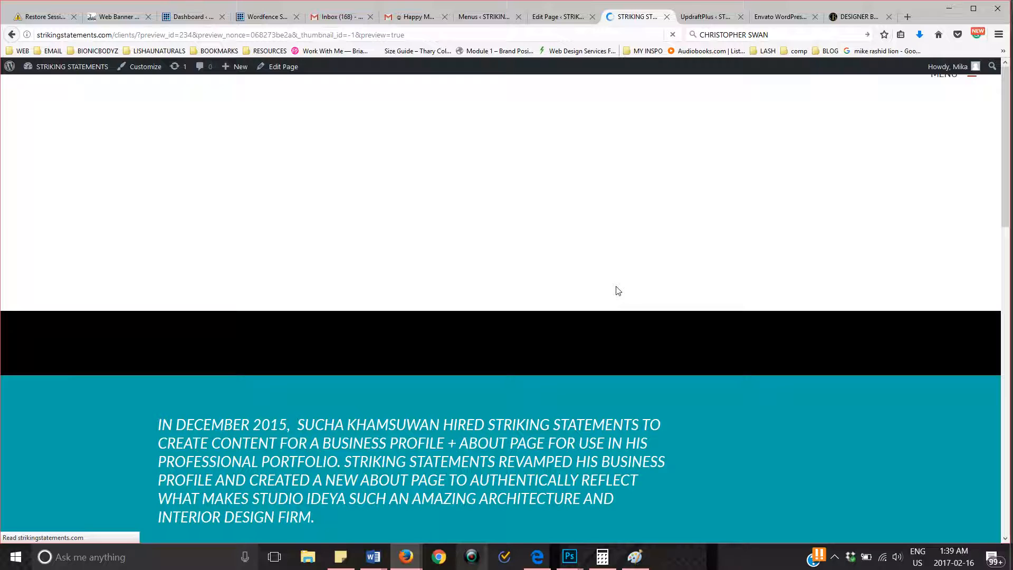
scroll(618, 290, "down", 1)
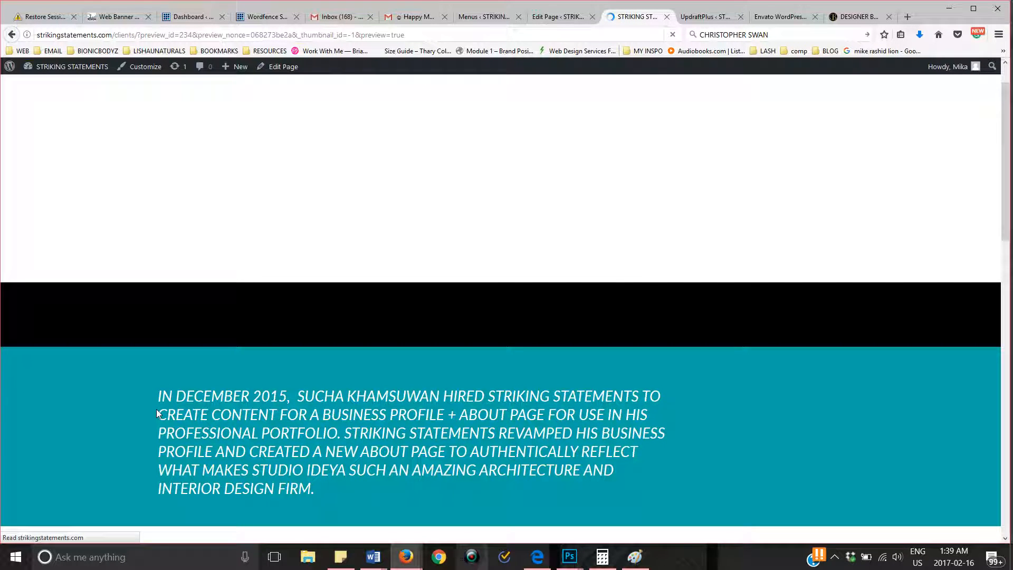
scroll(156, 409, "down", 3)
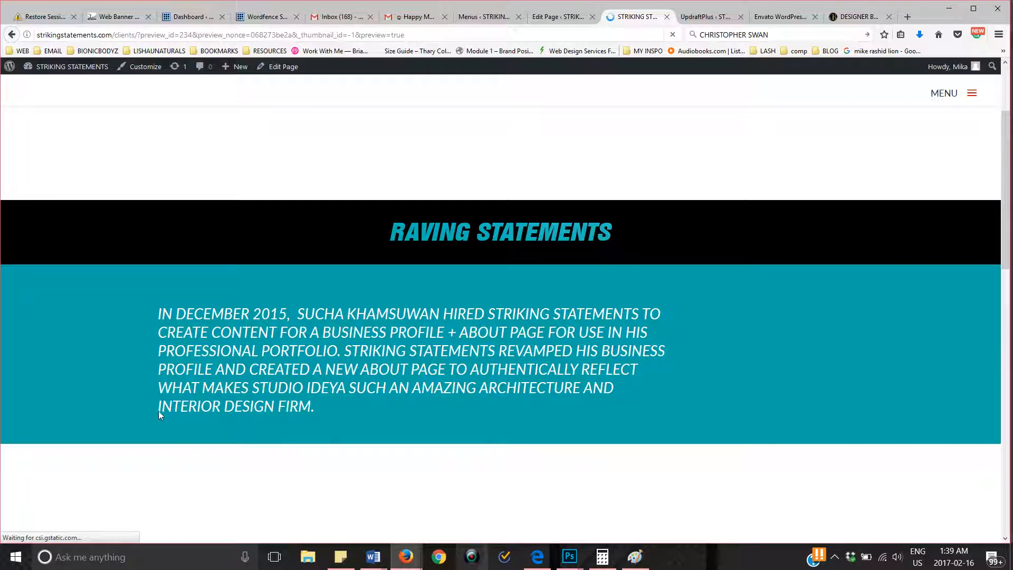
scroll(242, 388, "down", 3)
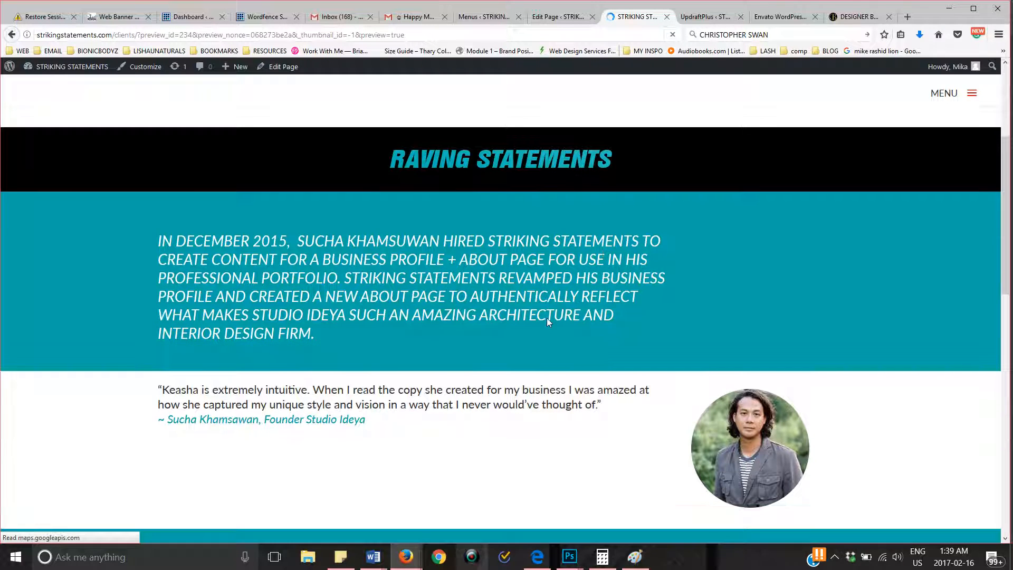
scroll(549, 248, "down", 1)
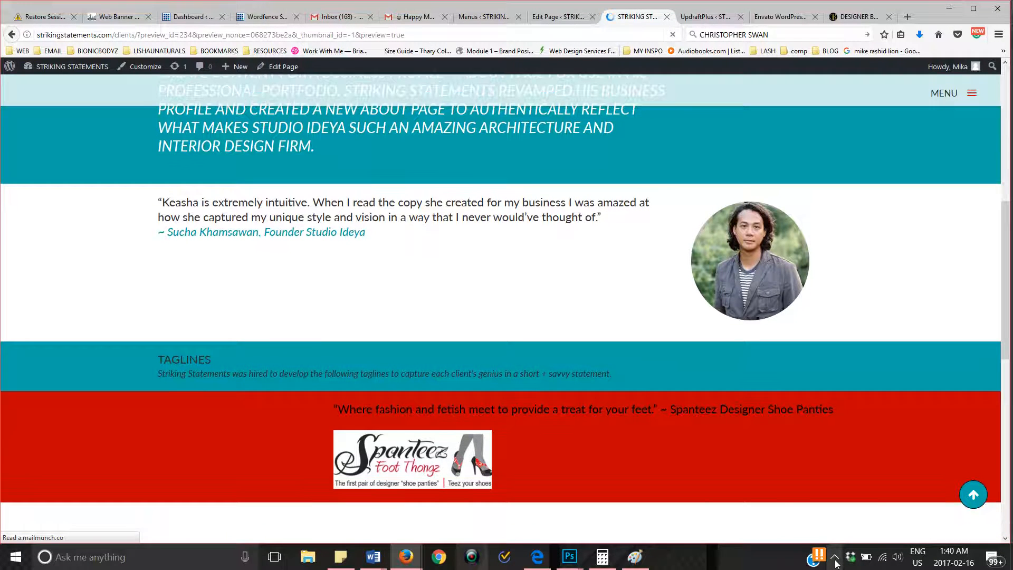
left_click(835, 559)
right_click(837, 505)
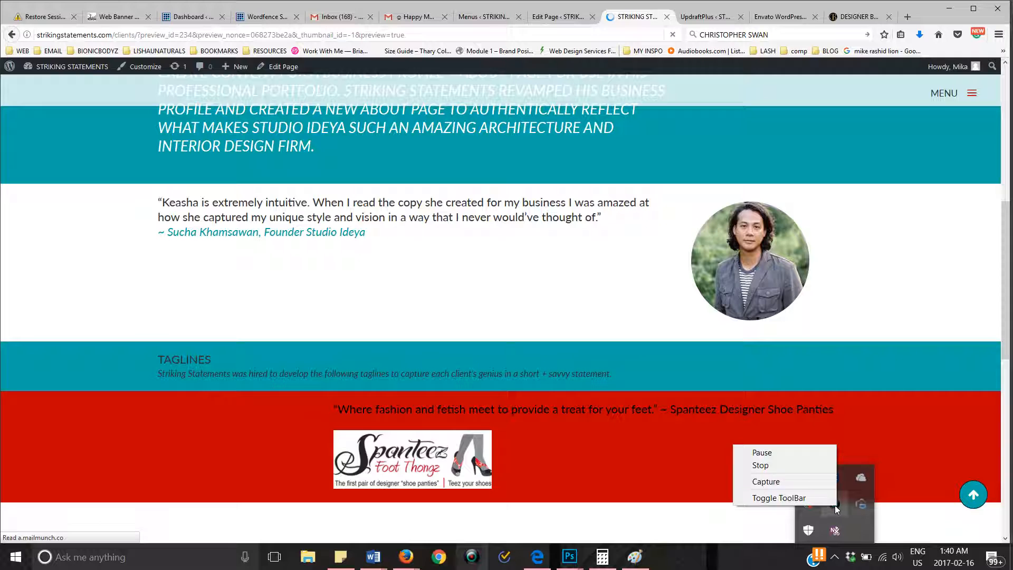
left_click(815, 455)
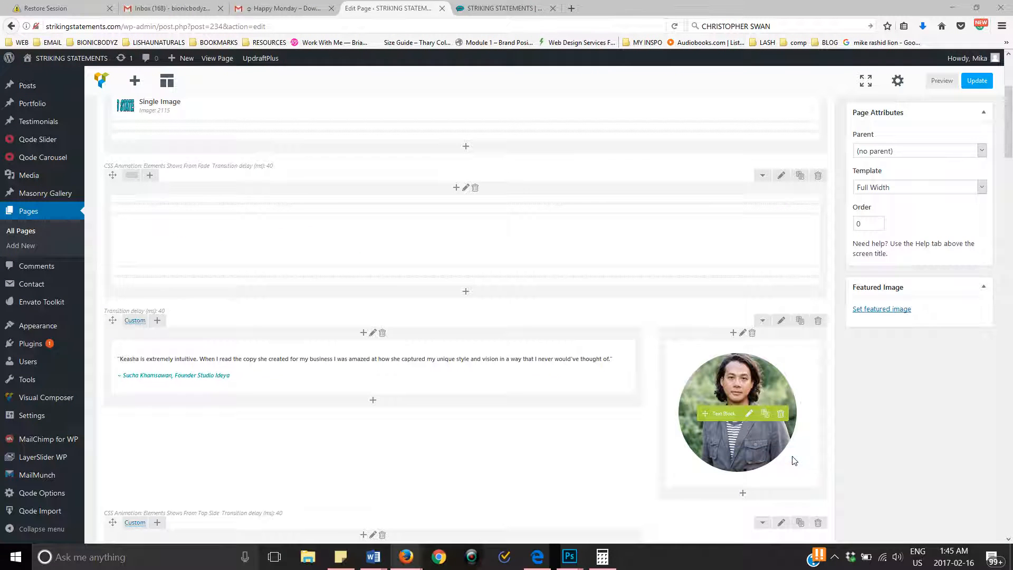
left_click(834, 561)
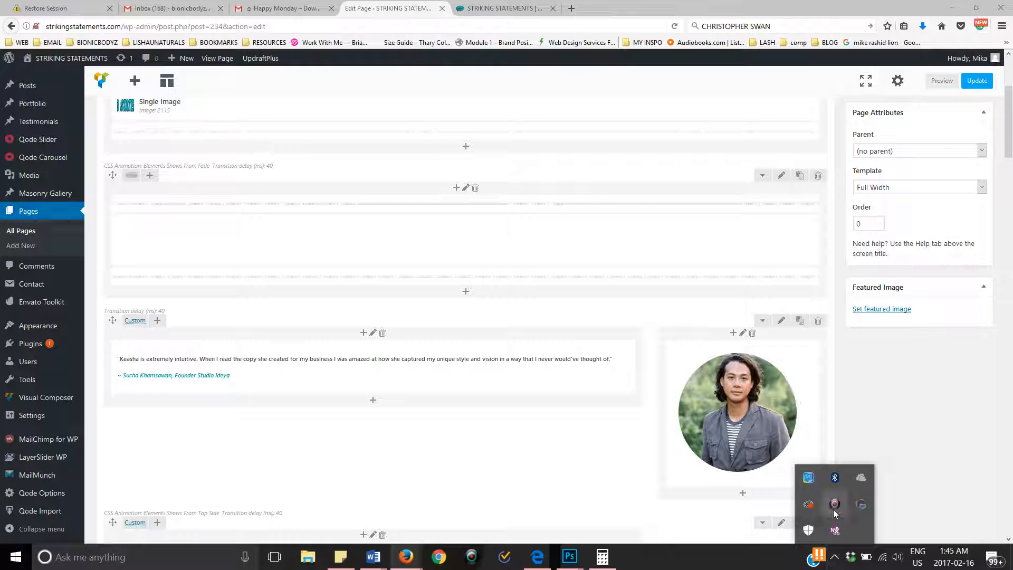
right_click(835, 512)
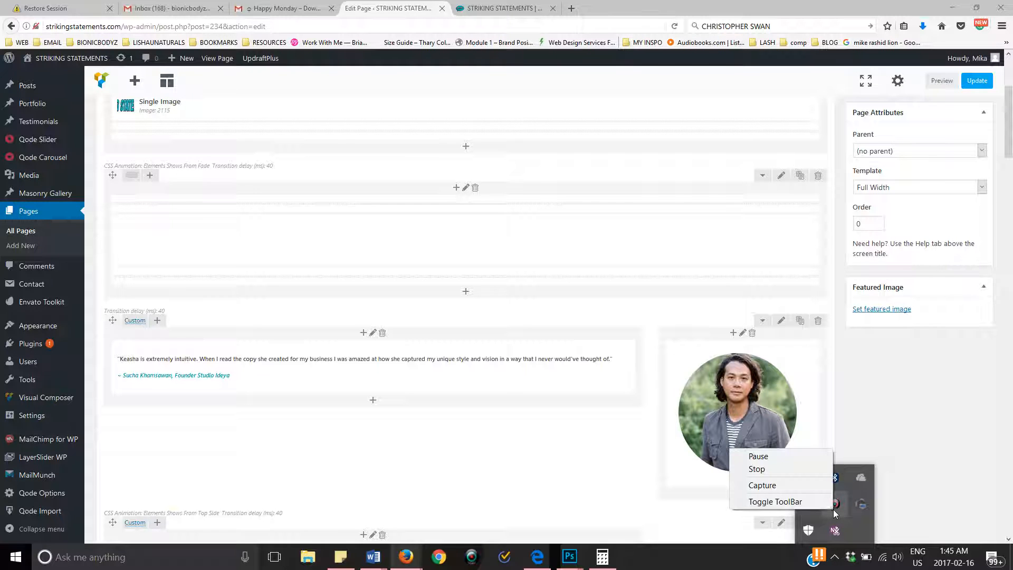
left_click(946, 393)
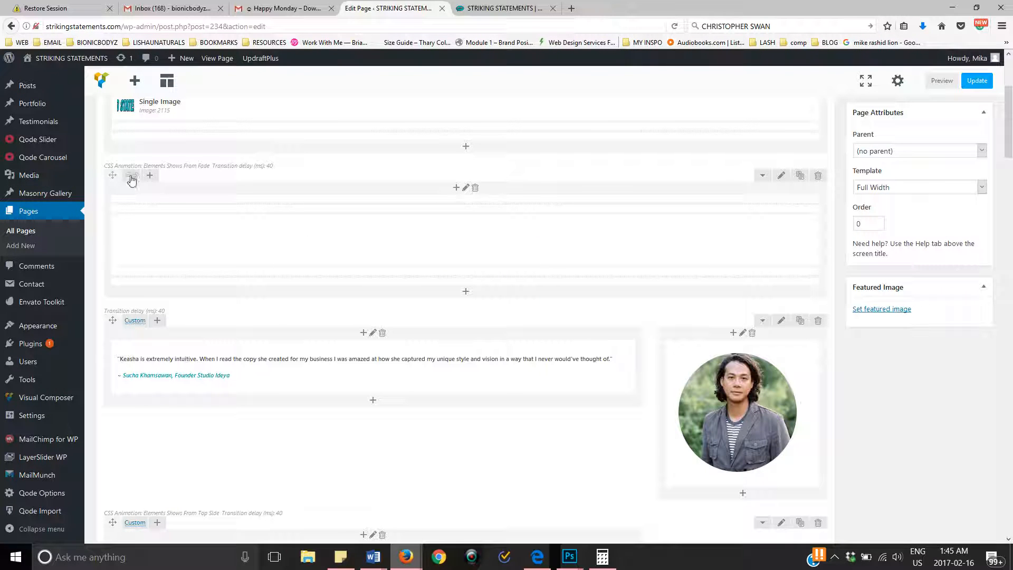
Split the introduction row into two columns, two-thirds wide for the text and one-third wide beside it
mouse_move(134, 180)
mouse_move(133, 182)
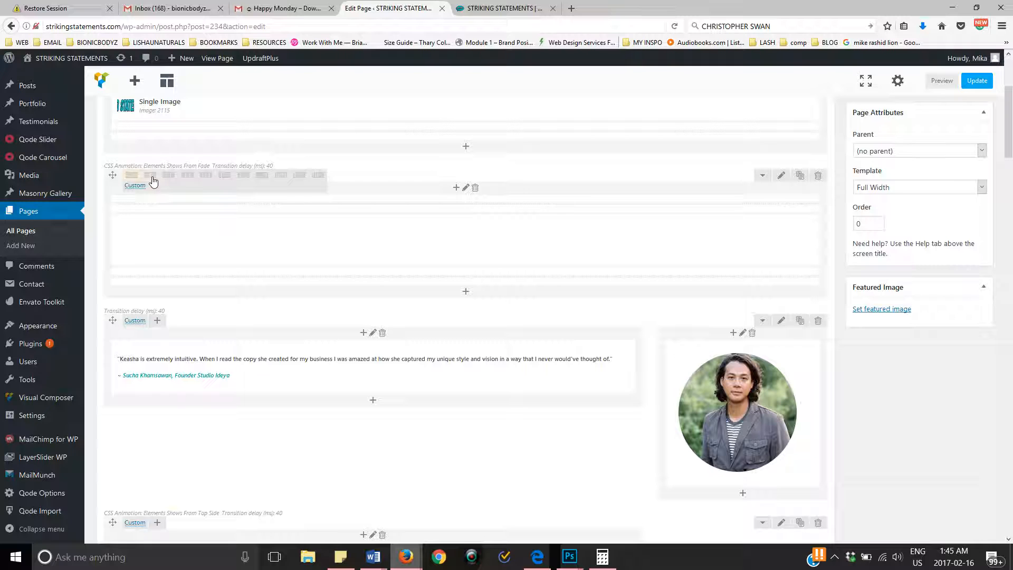
left_click(153, 181)
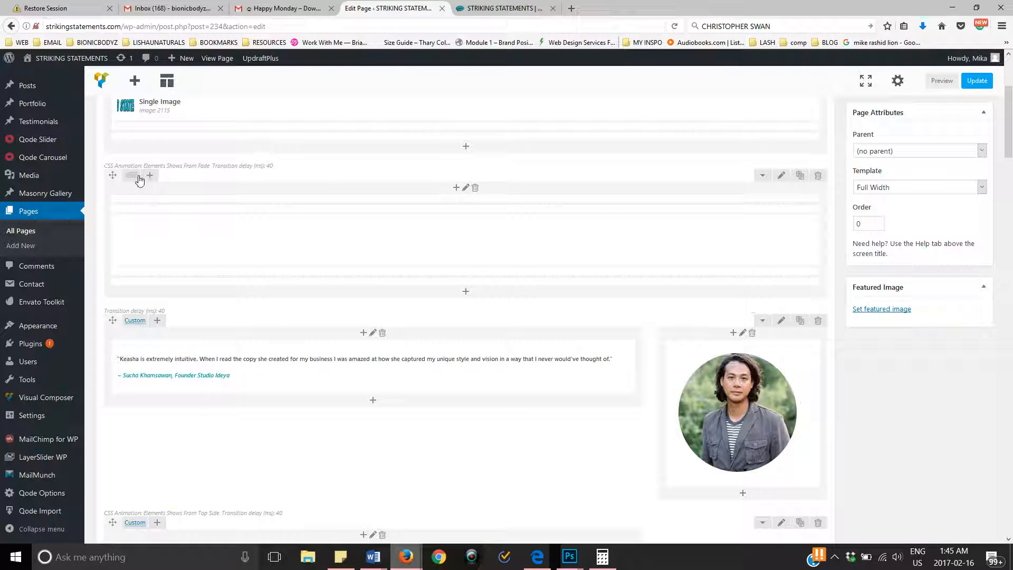
mouse_move(140, 181)
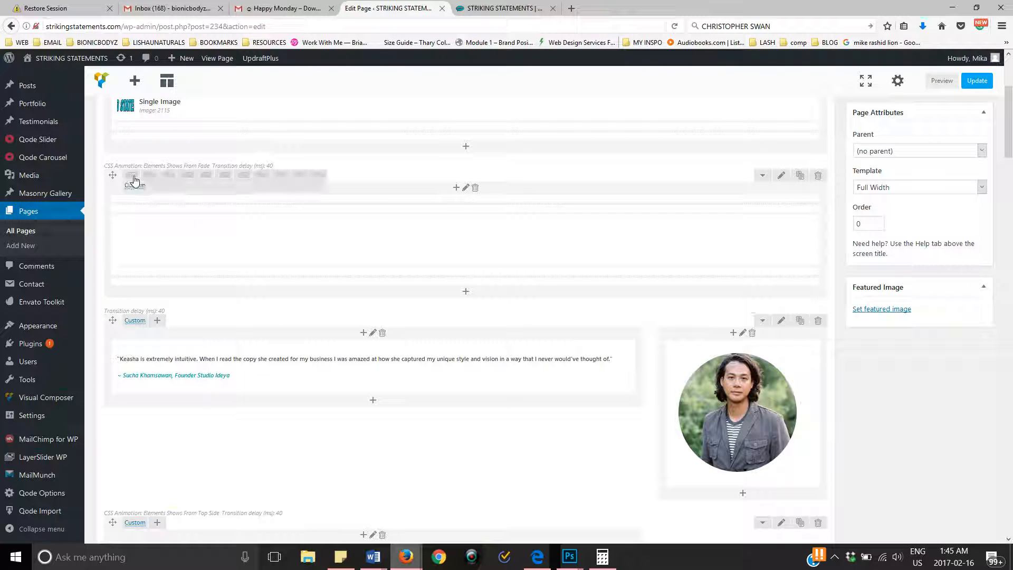
left_click(170, 177)
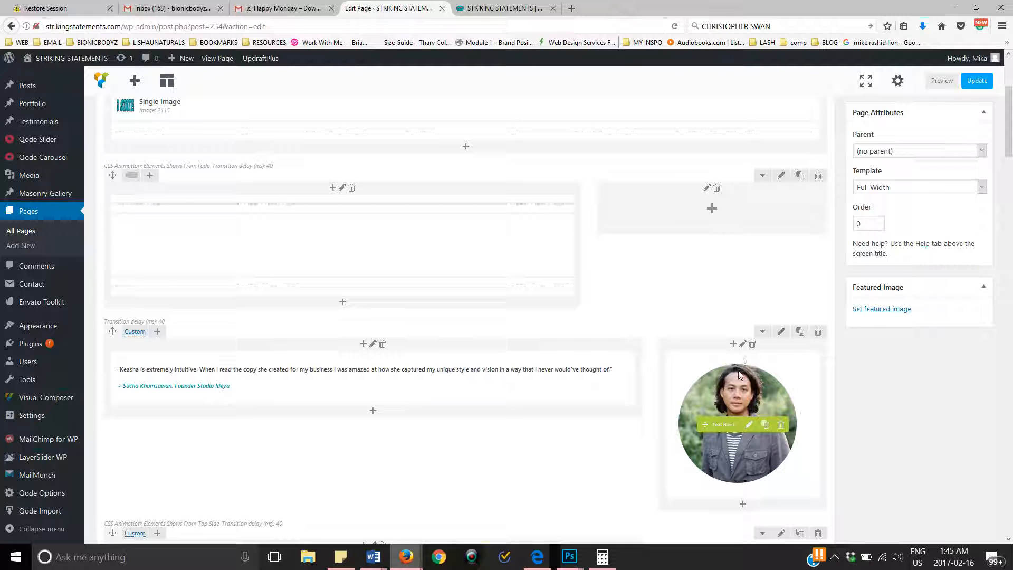
Move the circular portrait's text block from the testimonial row into the introduction row's empty column and check the page preview
mouse_move(705, 424)
left_mouse_down()
mouse_move(710, 301)
mouse_move(695, 207)
mouse_move(695, 226)
left_mouse_up()
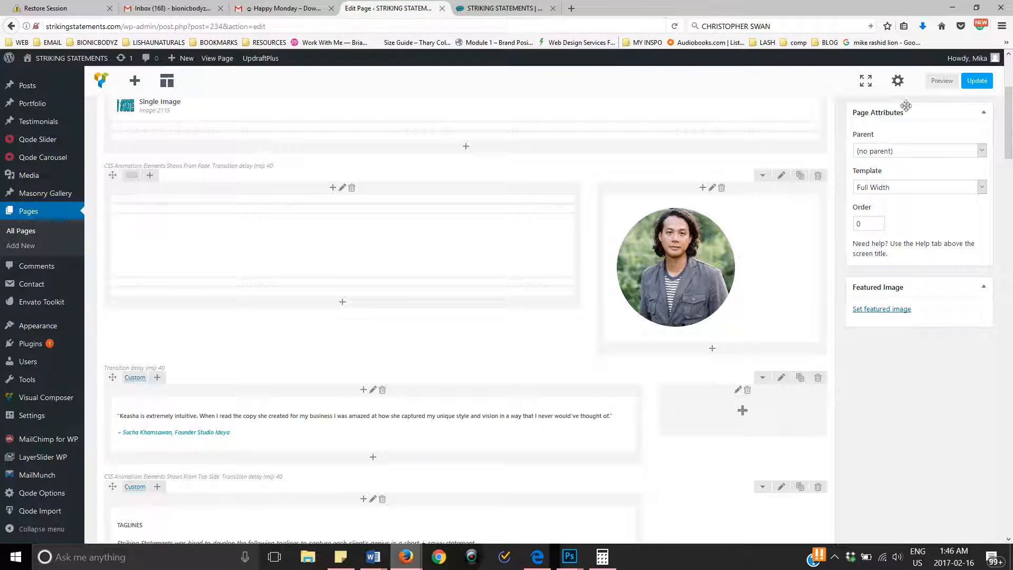
left_click(942, 81)
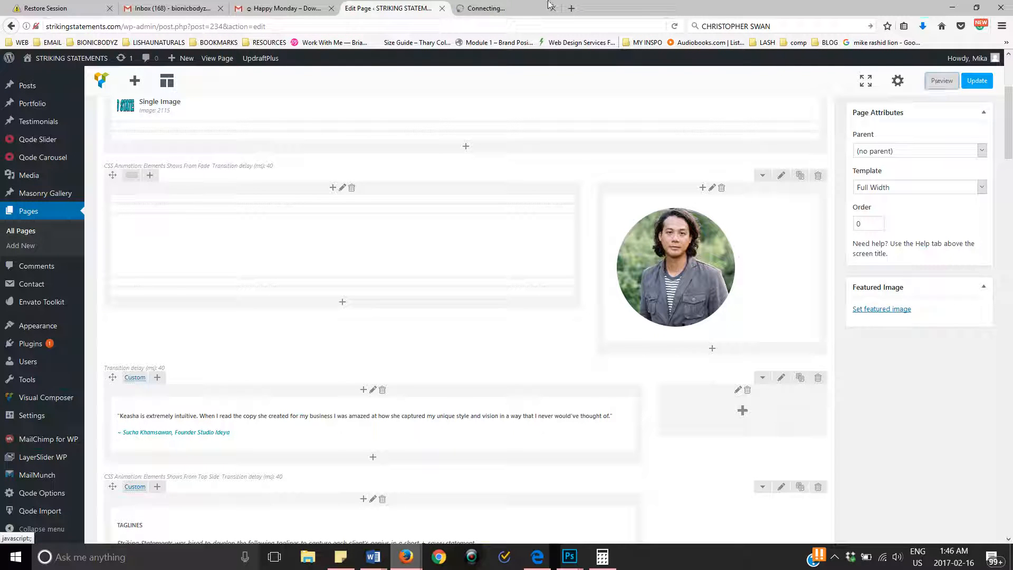
left_click(511, 11)
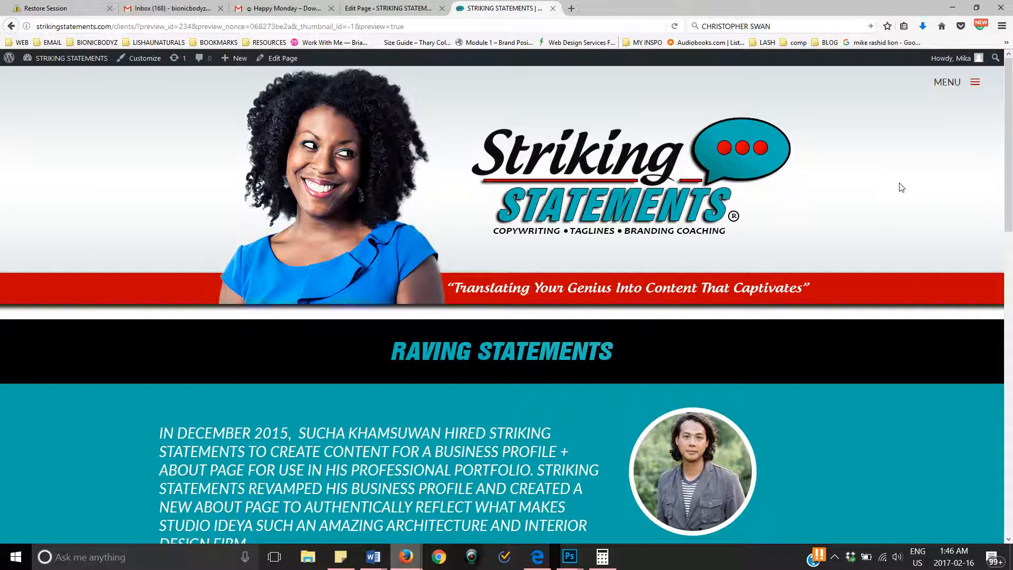
left_click_drag(1011, 146, 1011, 226)
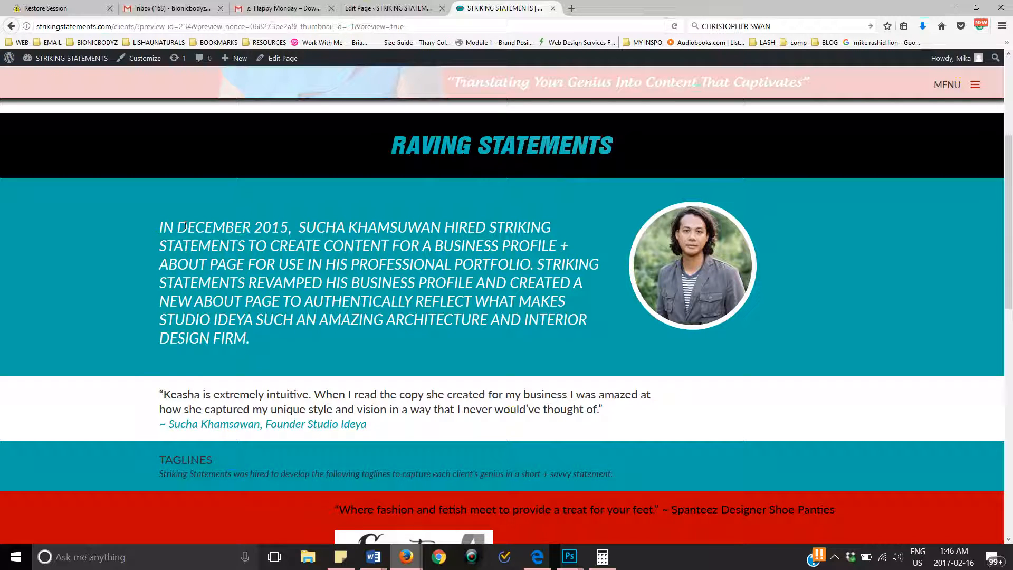
left_click(380, 8)
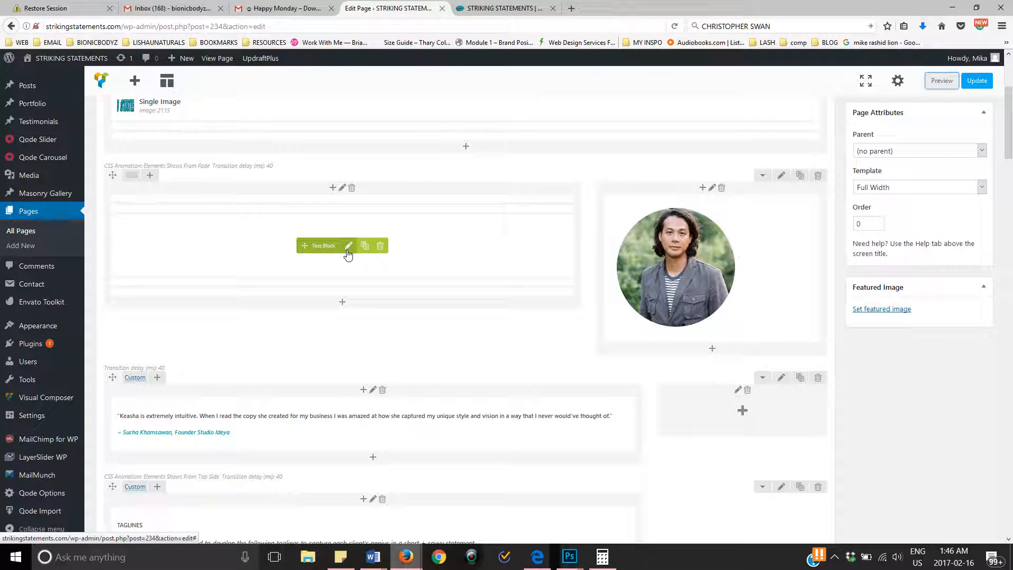
Format the whole "In December 2015" text block as Heading 4 and save the block
left_click(348, 246)
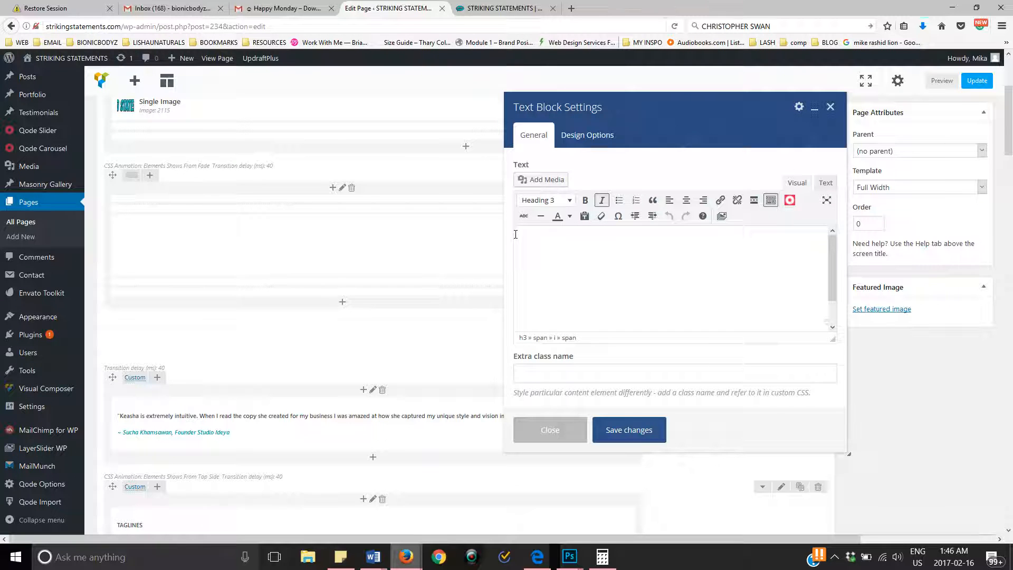
key("ctrl+a")
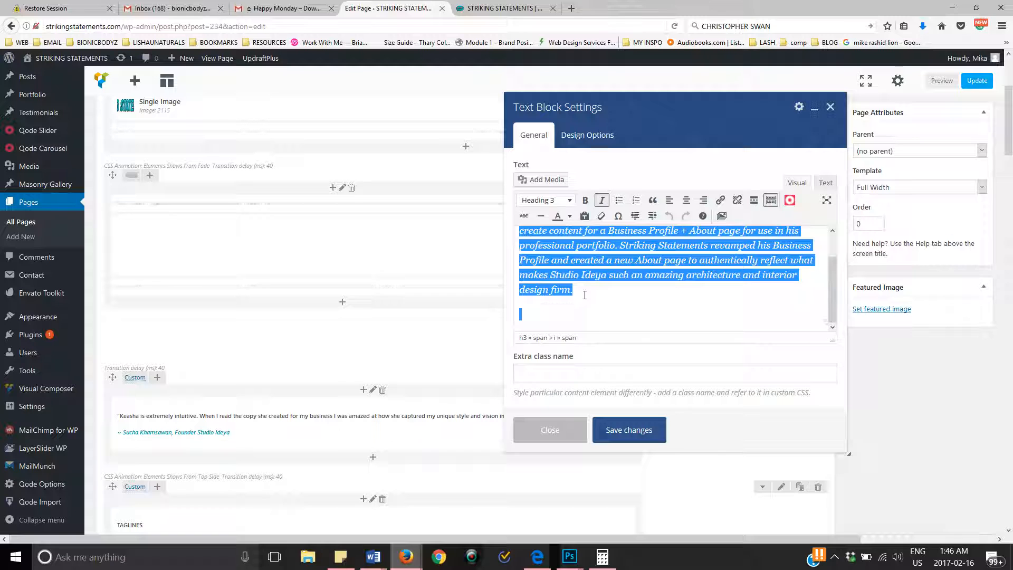
scroll(584, 296, "up", 1)
key("Delete")
scroll(599, 322, "down", 3)
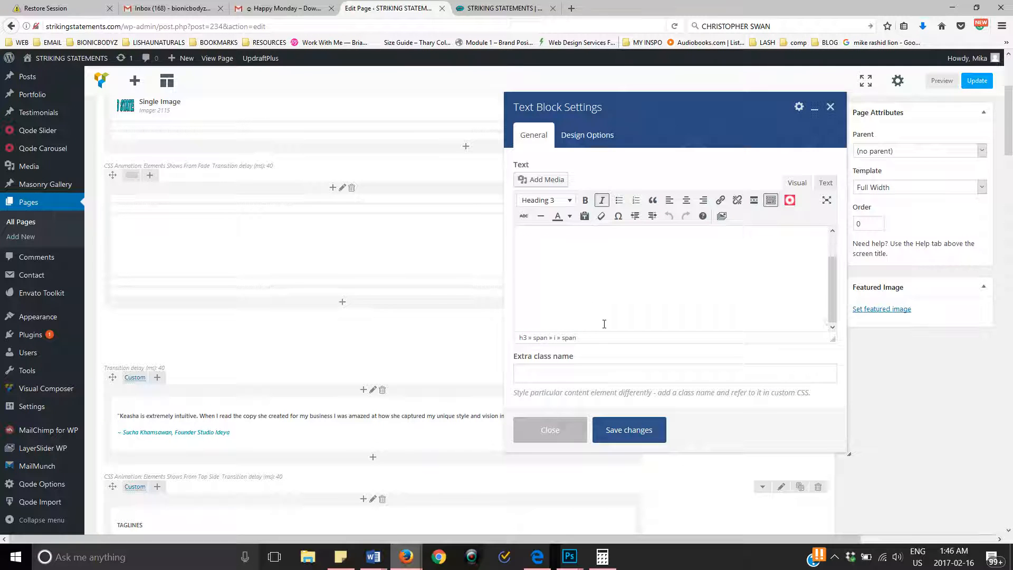
key("ctrl+z")
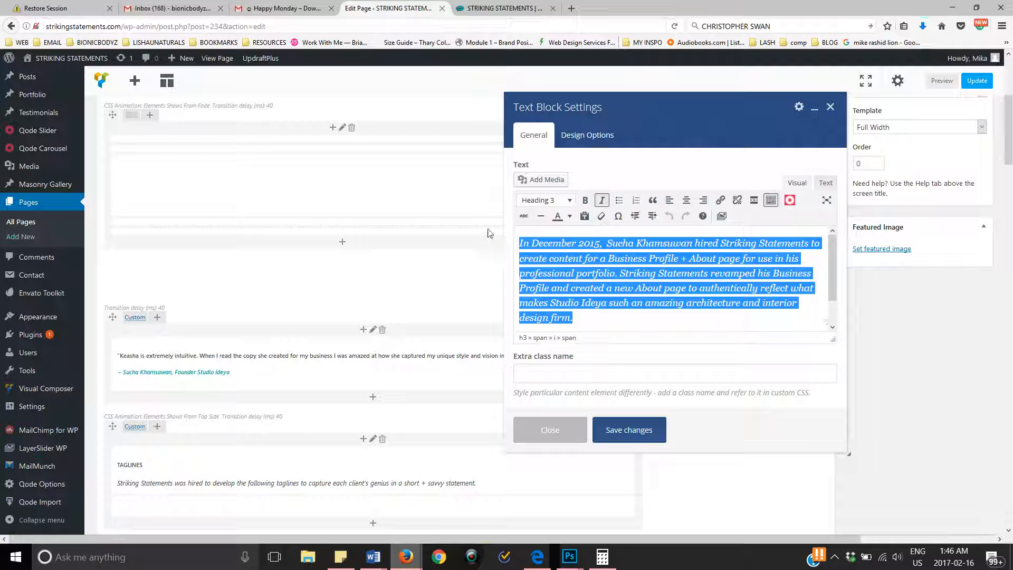
left_click(570, 203)
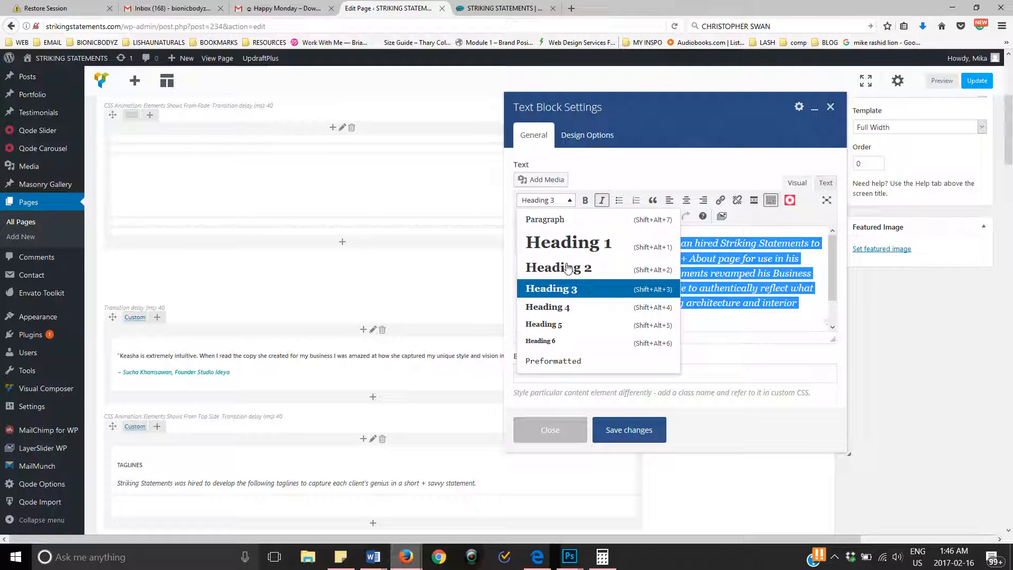
left_click(556, 307)
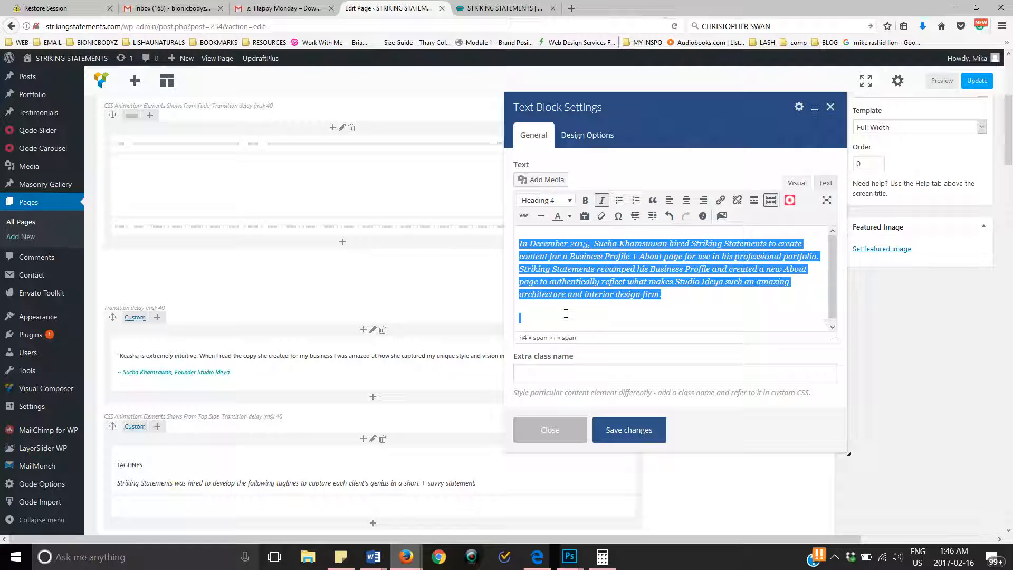
key("BackSpace")
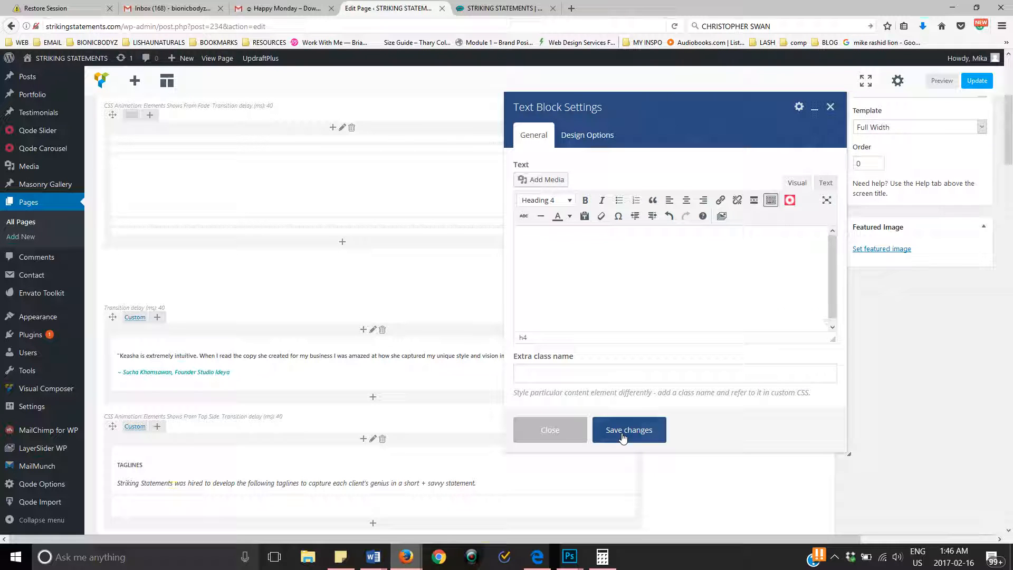
left_click(623, 437)
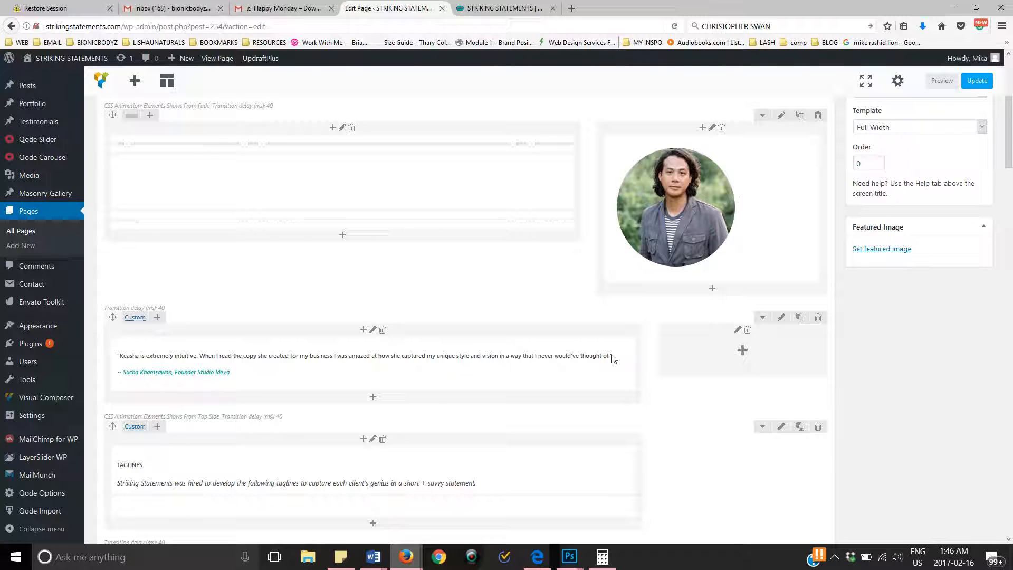
Change the testimonial row below the introduction to a single full-width column
mouse_move(135, 319)
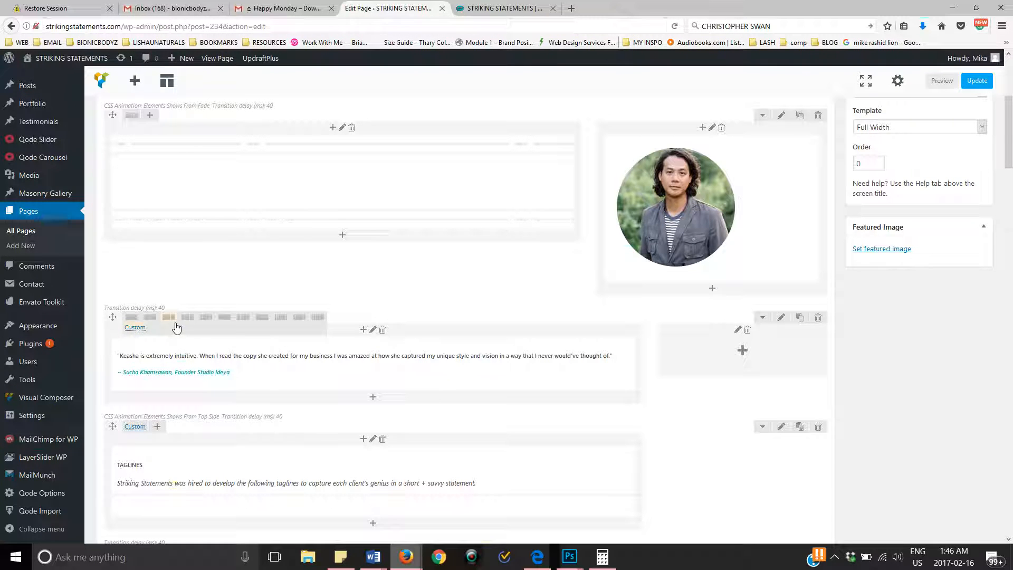
left_click(132, 319)
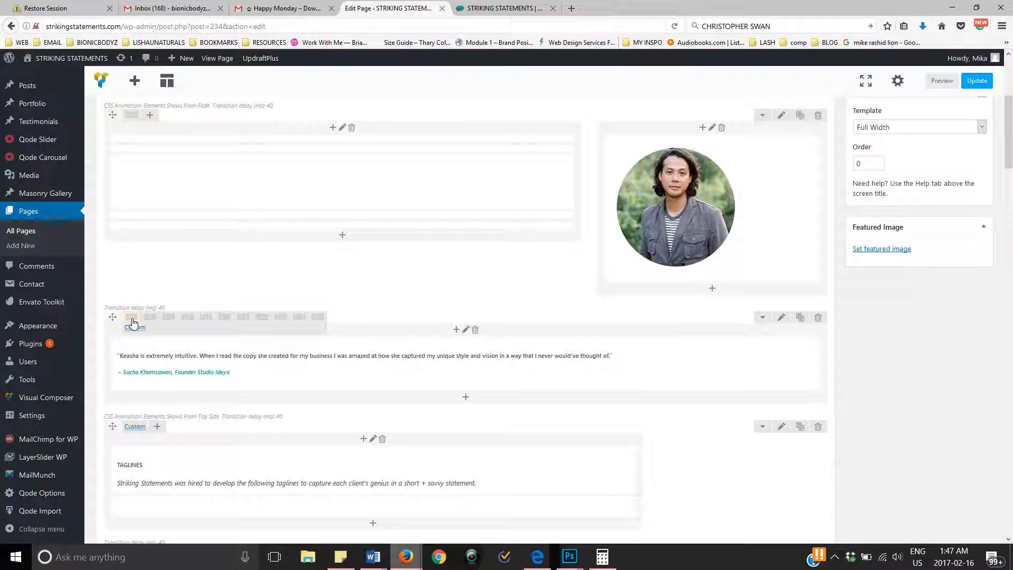
mouse_move(463, 366)
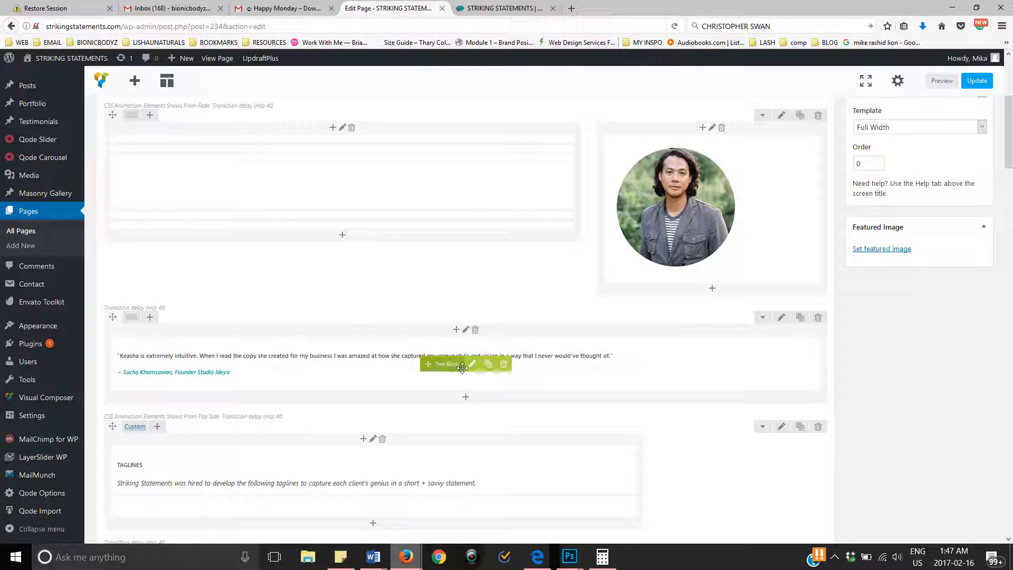
Set the testimonial row's text alignment to Center in its row settings and save the changes
left_click(781, 318)
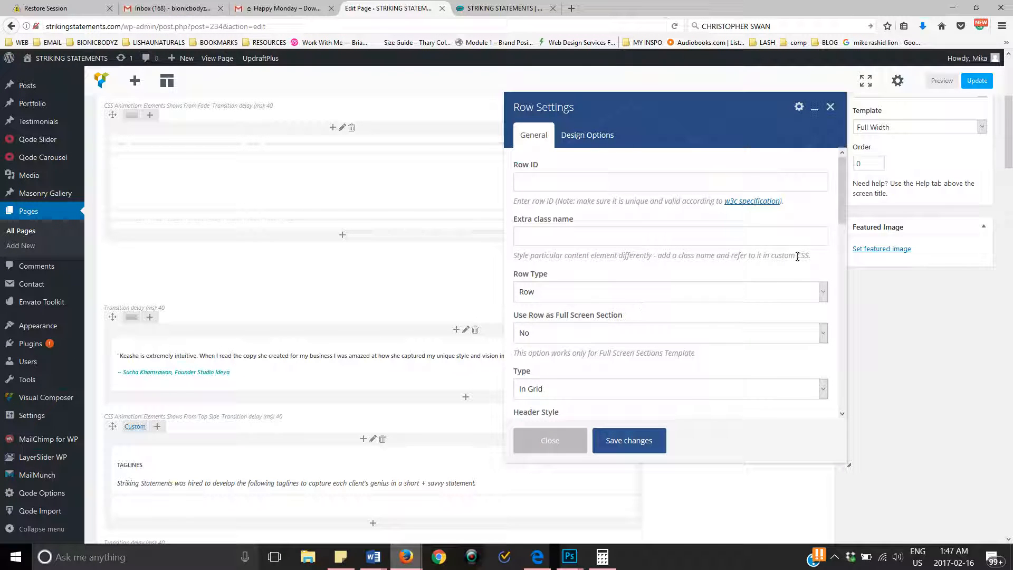
scroll(842, 204, "down", 3)
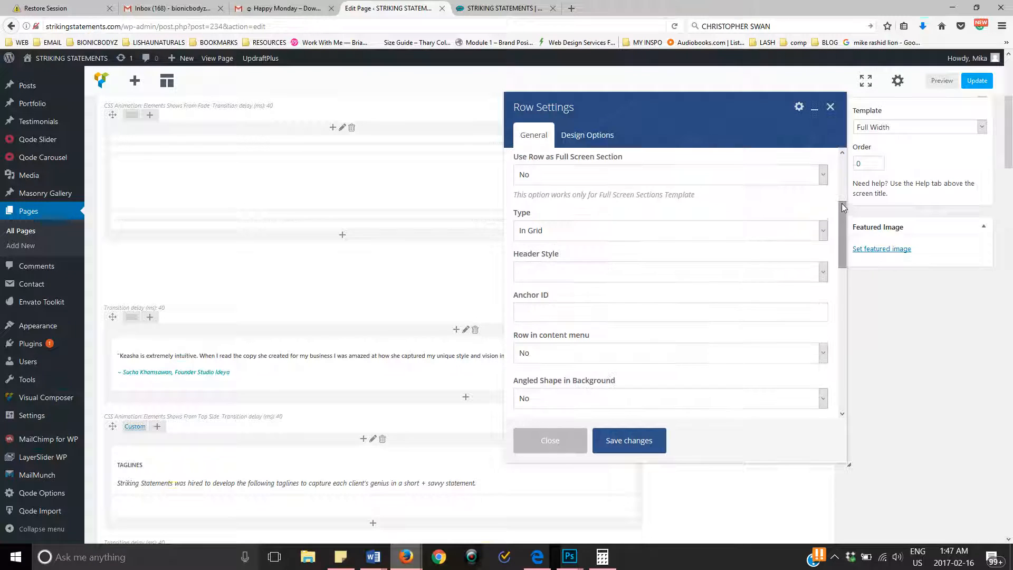
scroll(840, 212, "down", 2)
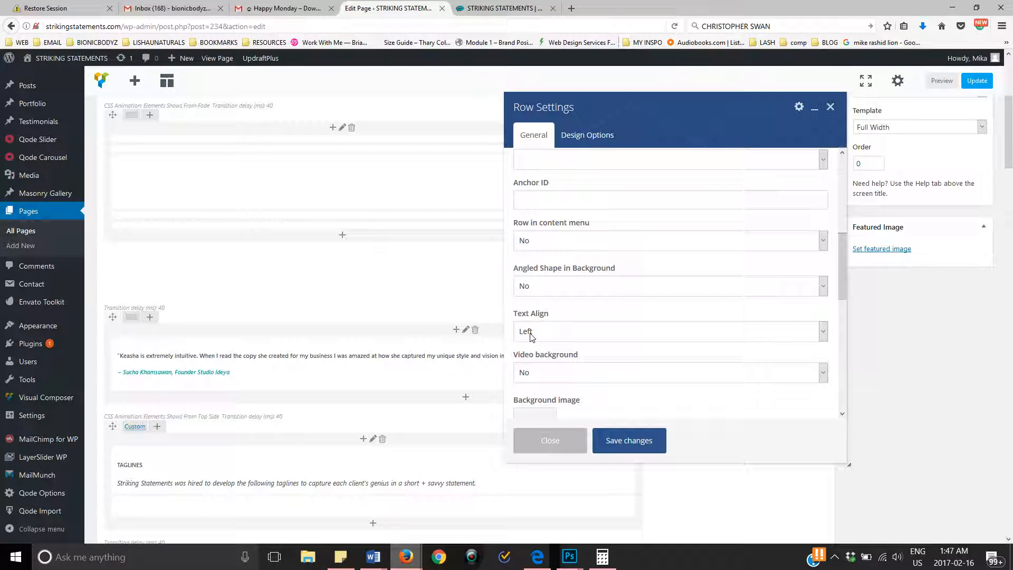
left_click(823, 333)
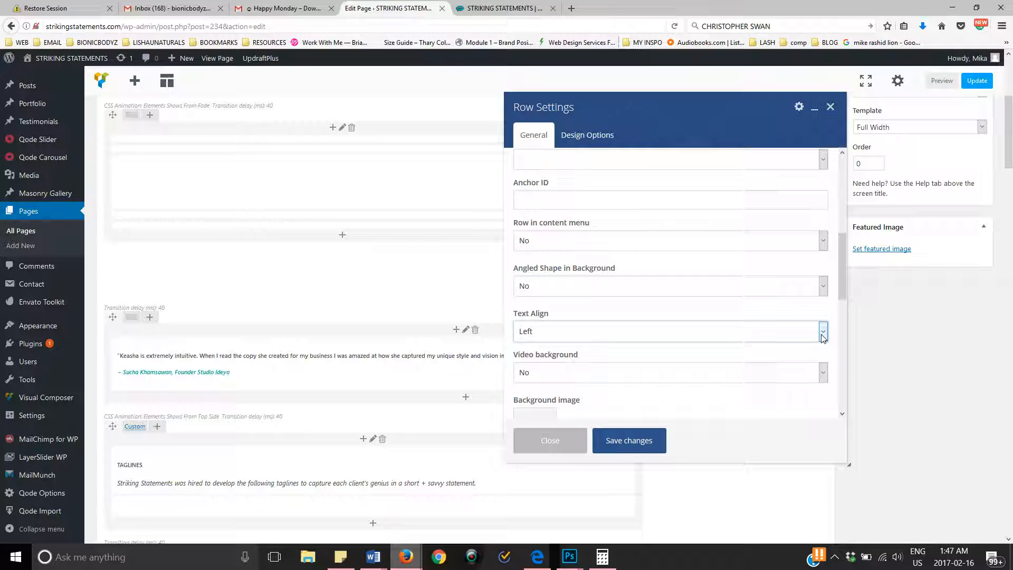
left_click(823, 333)
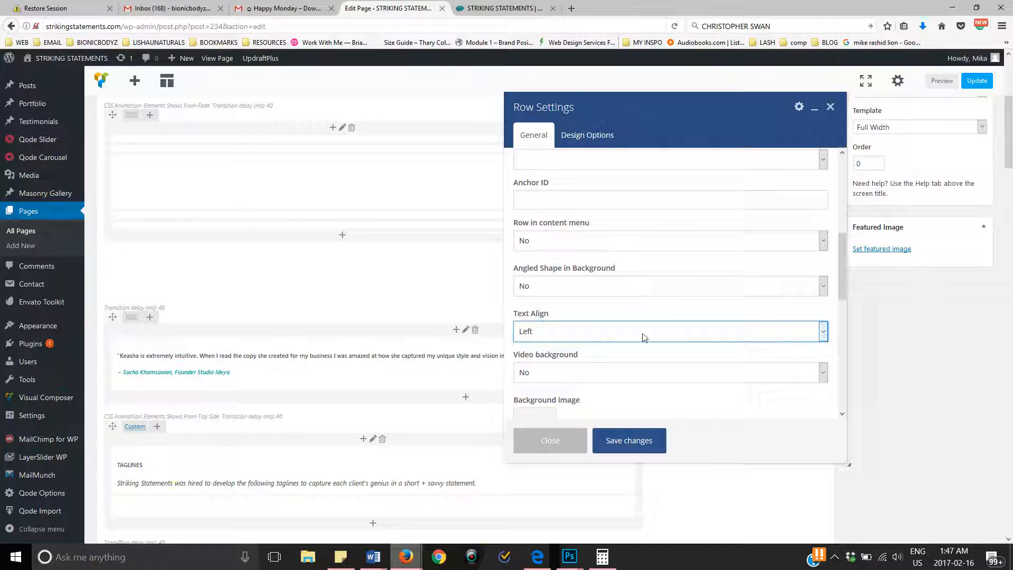
left_click(576, 334)
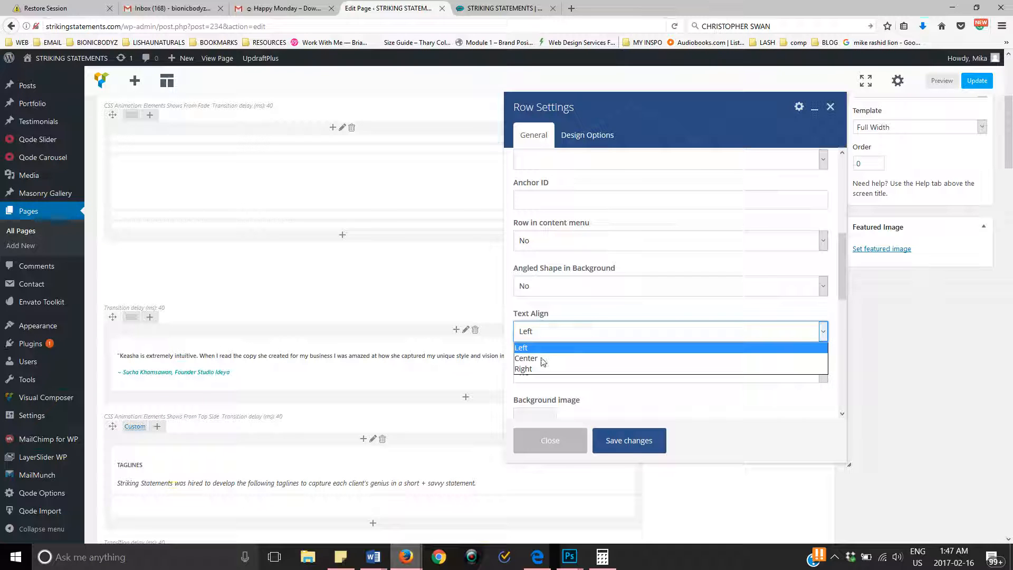
left_click(539, 358)
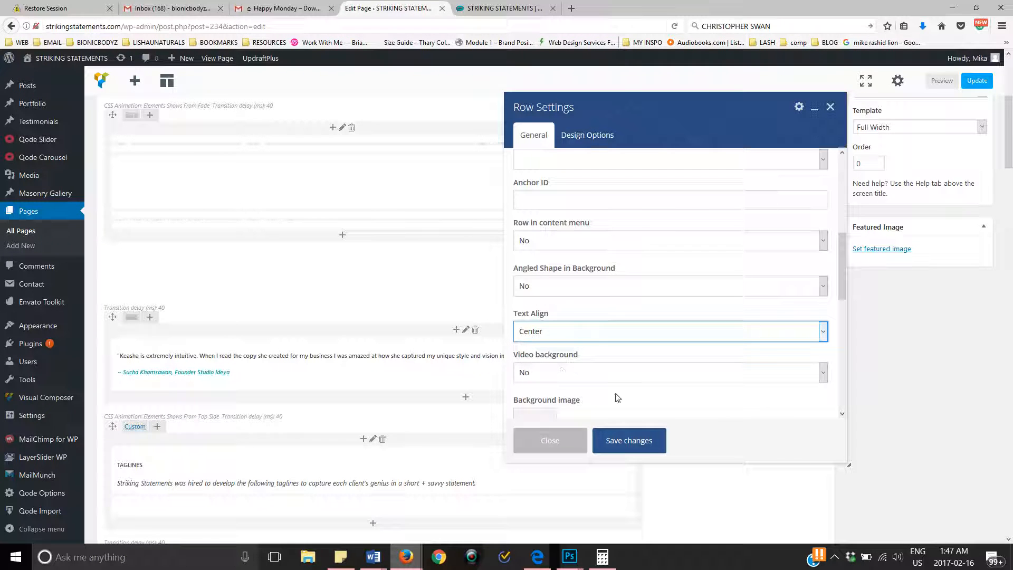
left_click(621, 448)
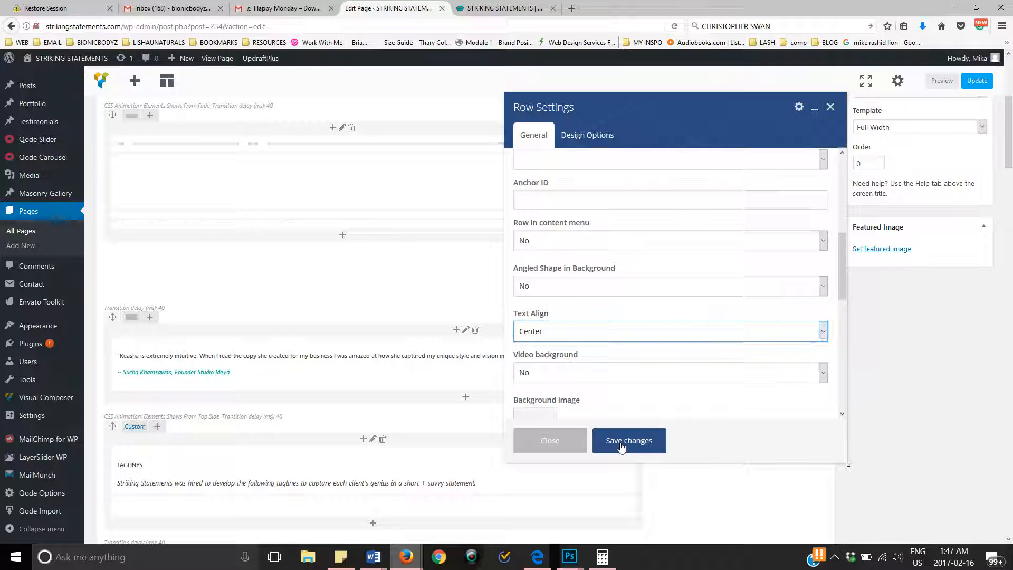
left_click(621, 447)
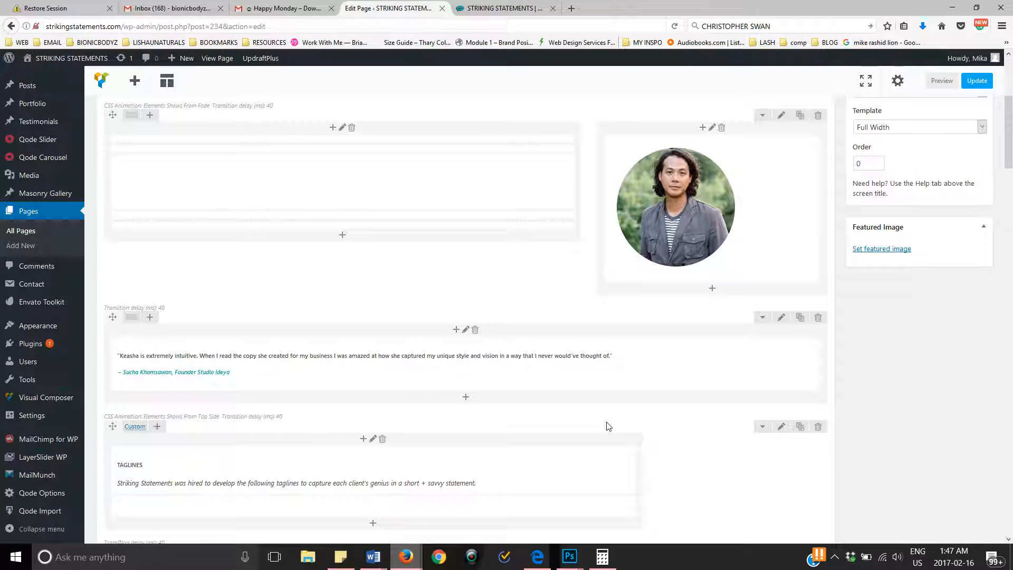
Format all text in the testimonial text block as Heading 3 and save the block
mouse_move(458, 368)
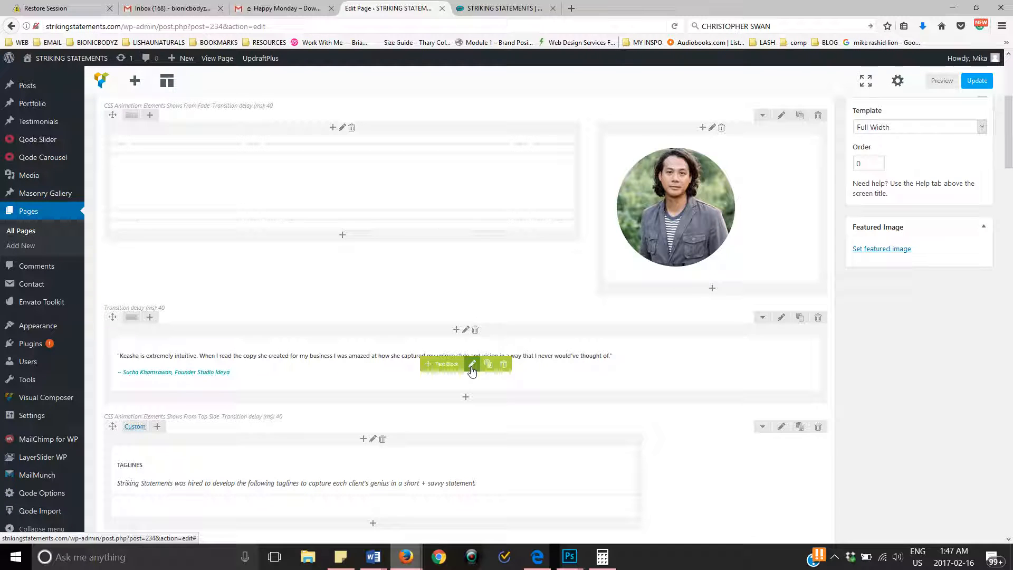
left_click(472, 365)
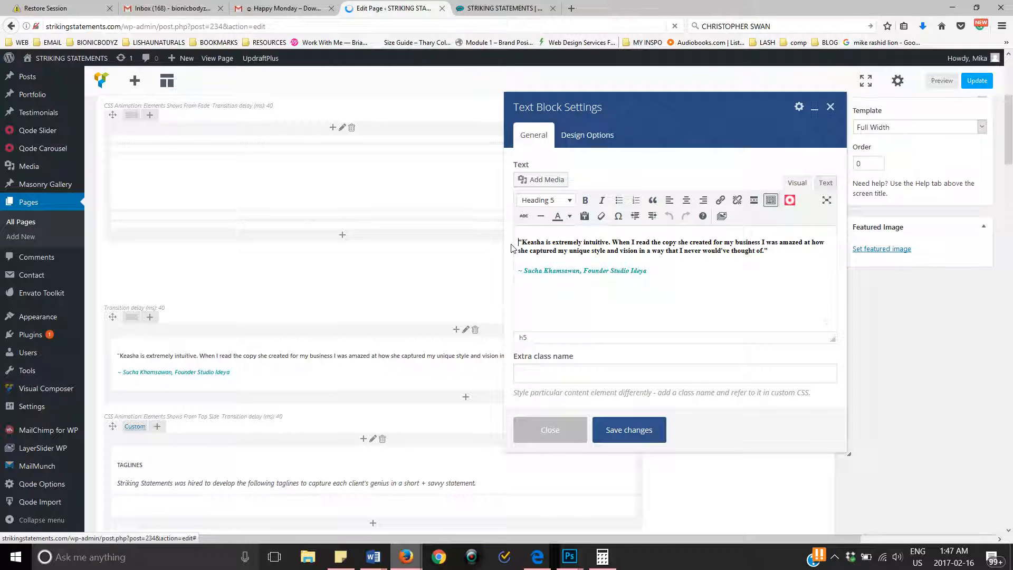
key("ctrl+a")
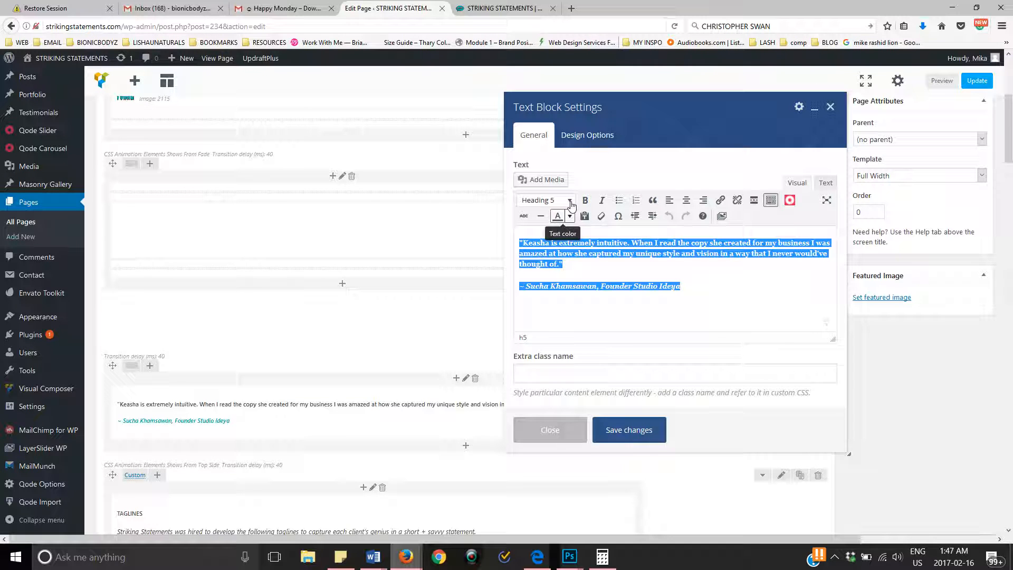
left_click(570, 200)
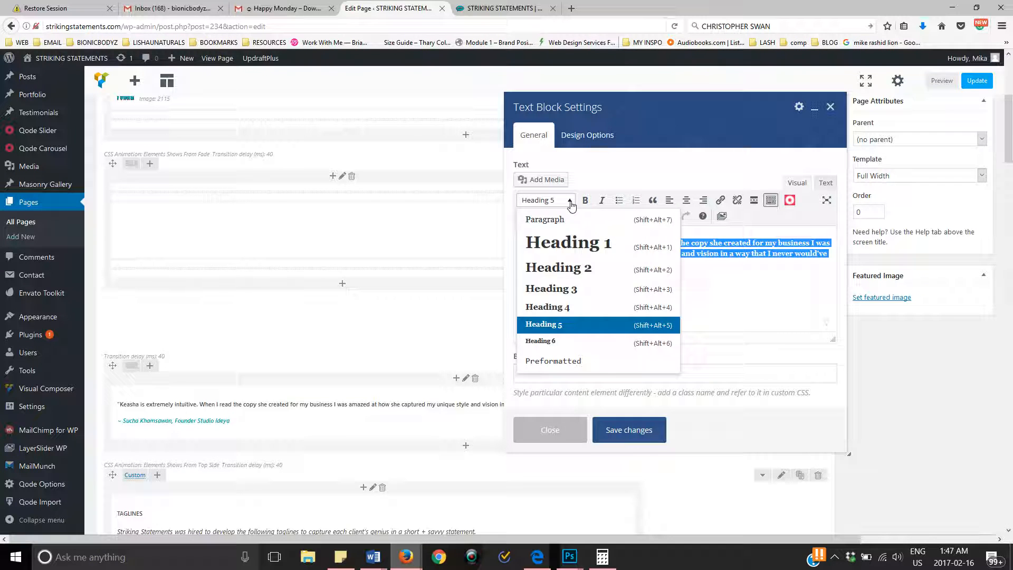
left_click(577, 290)
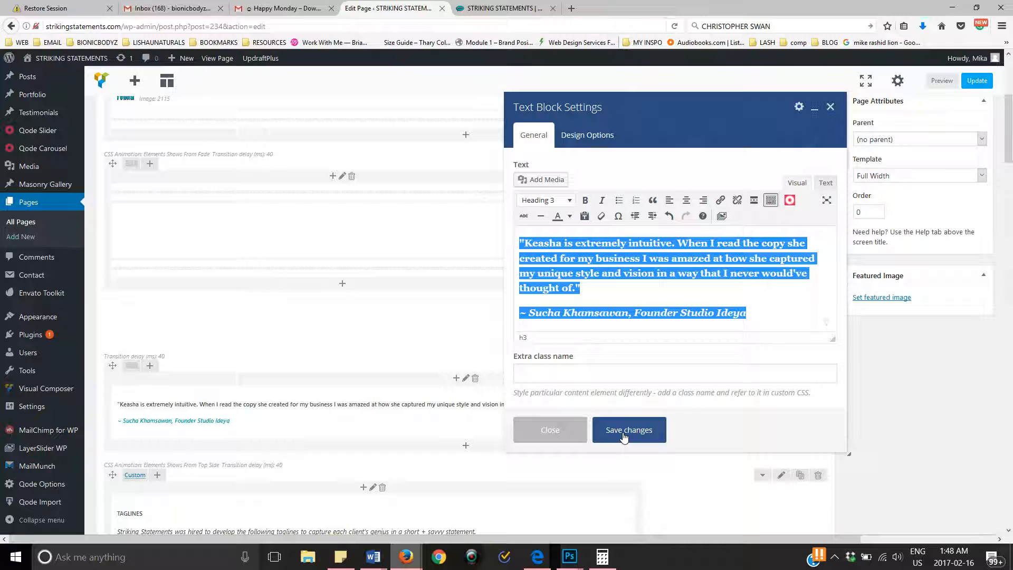
left_click(624, 437)
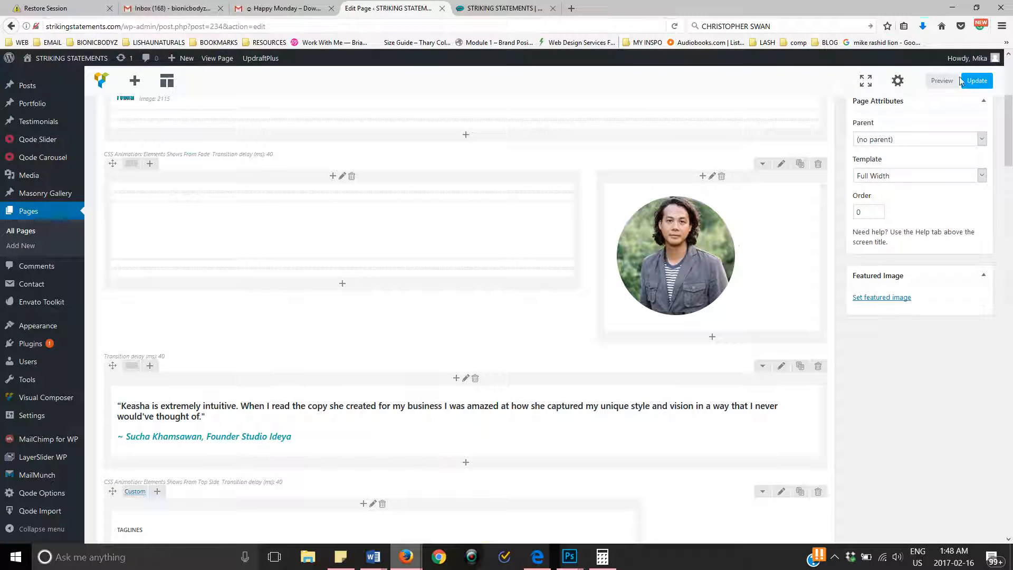
Preview the page, examine the introduction, testimonial and taglines rows, and return to the page editor
left_click(942, 83)
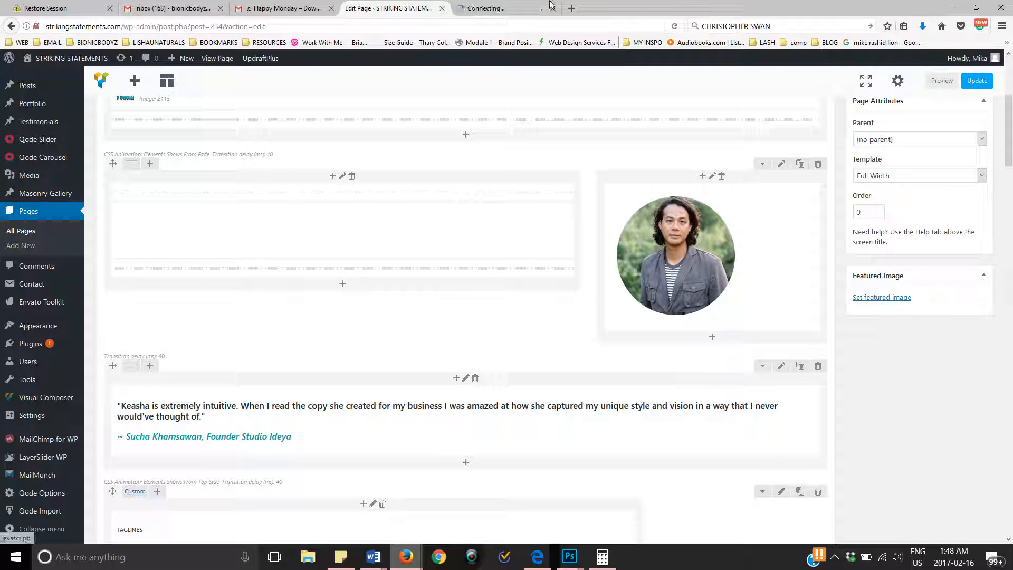
left_click(501, 9)
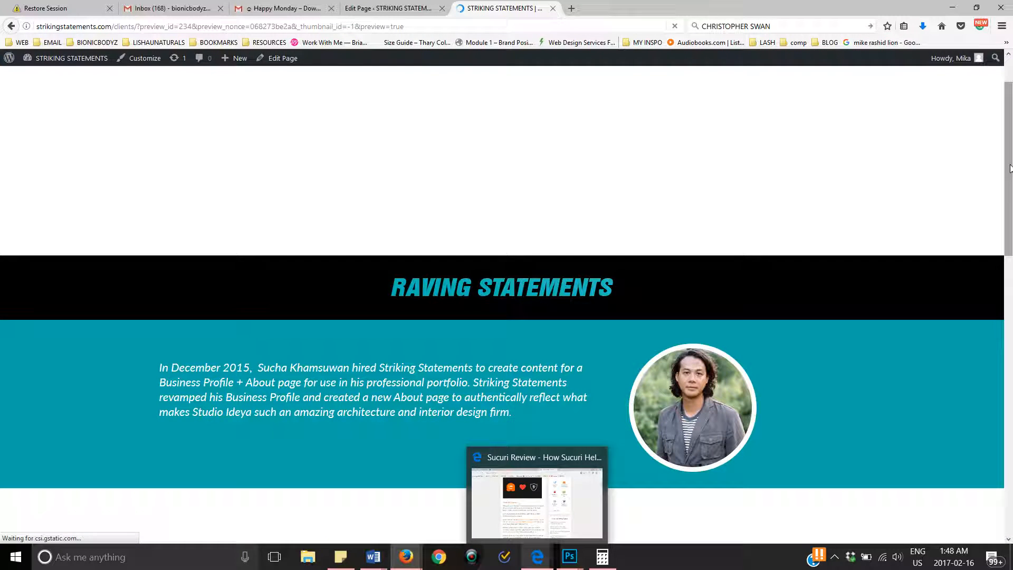
scroll(1010, 183, "down", 2)
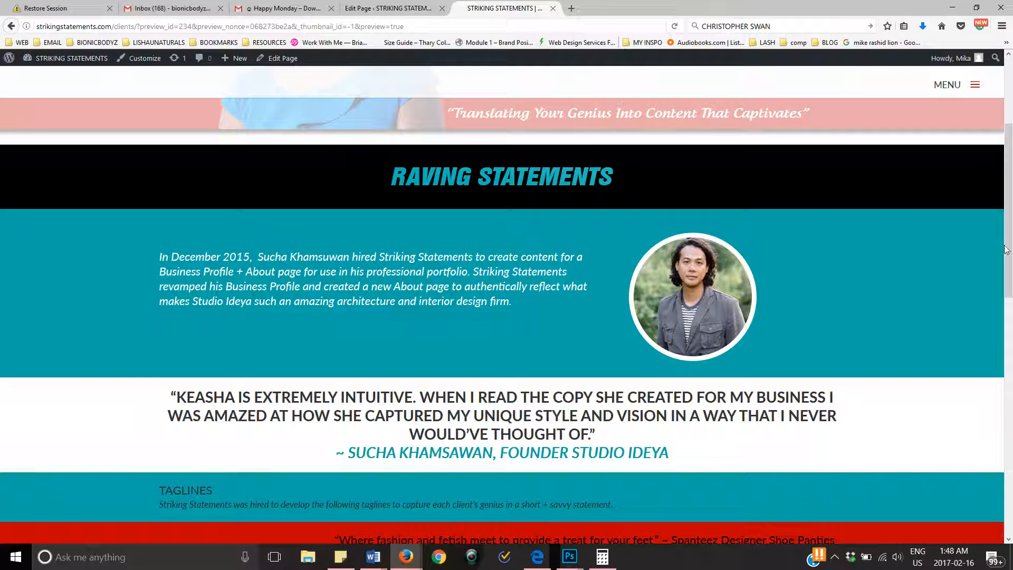
left_click_drag(1012, 253, 1010, 258)
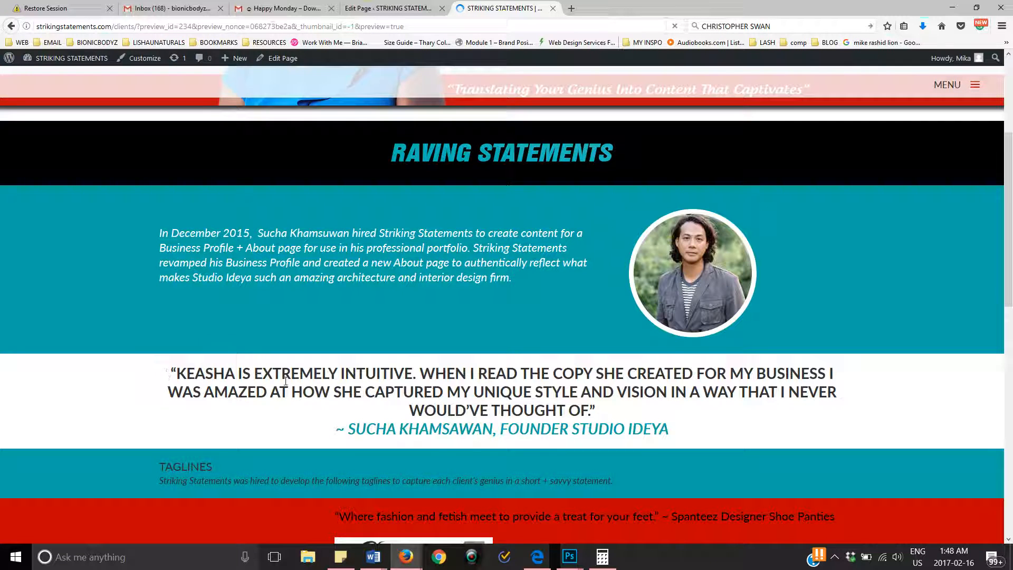
triple_click(713, 411)
left_click(714, 410)
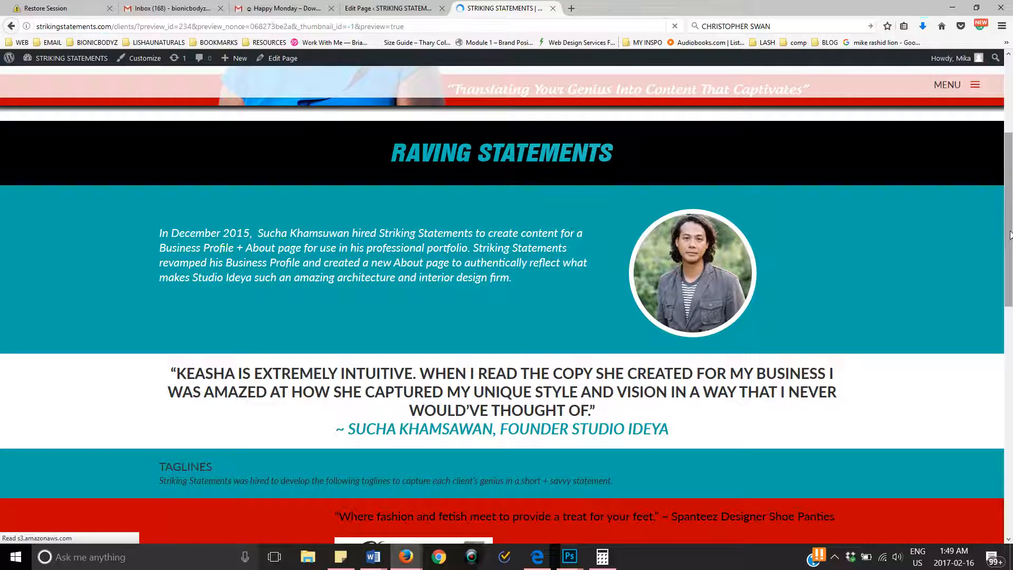
scroll(1011, 253, "down", 2)
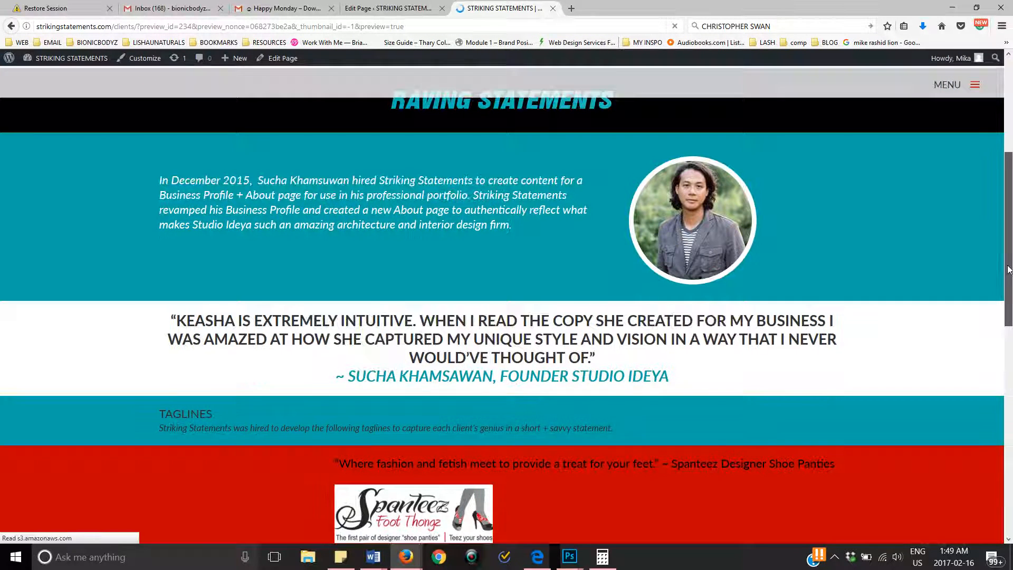
scroll(1008, 270, "down", 2)
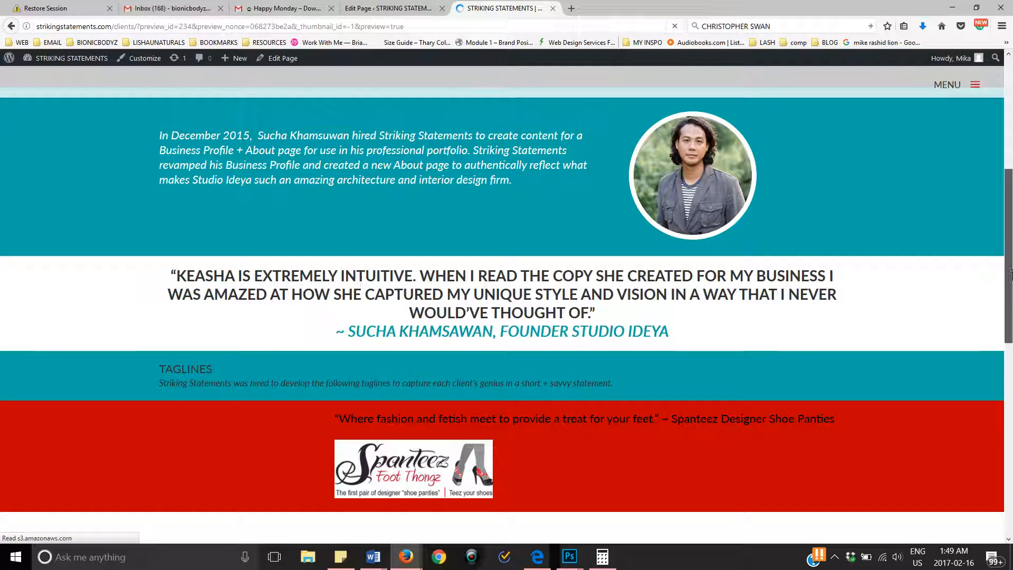
scroll(1011, 277, "down", 1)
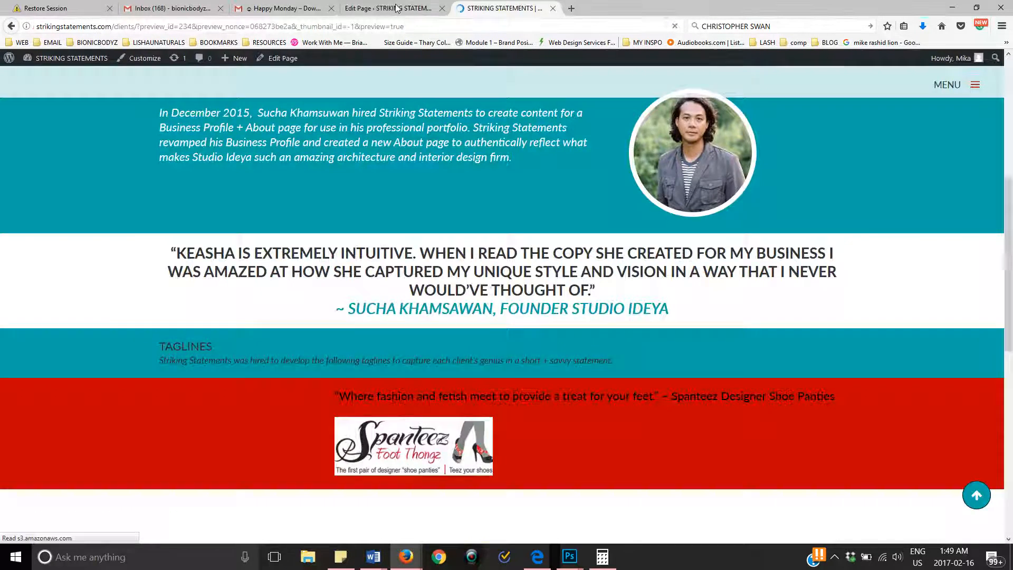
left_click(399, 6)
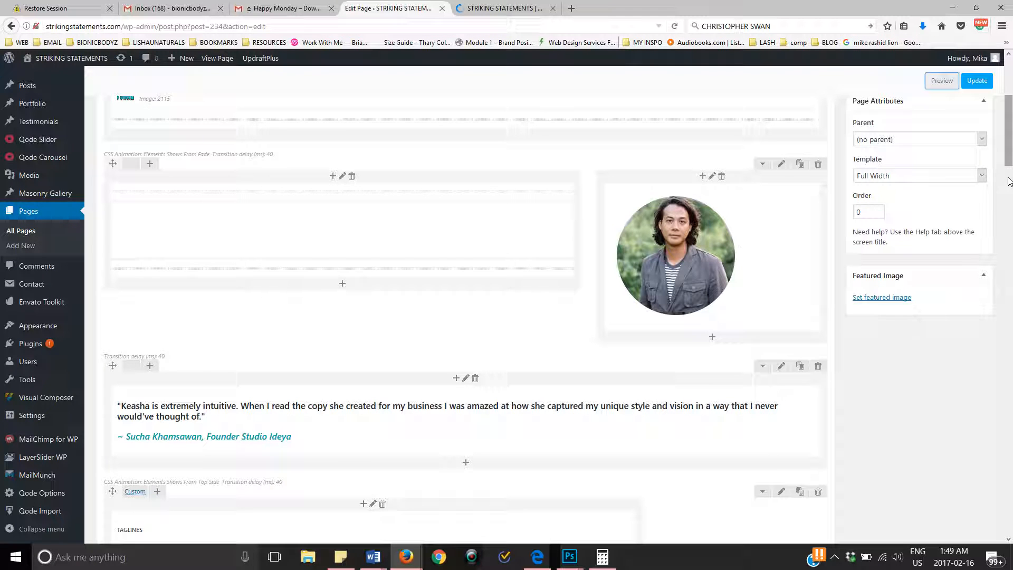
scroll(1011, 222, "down", 10)
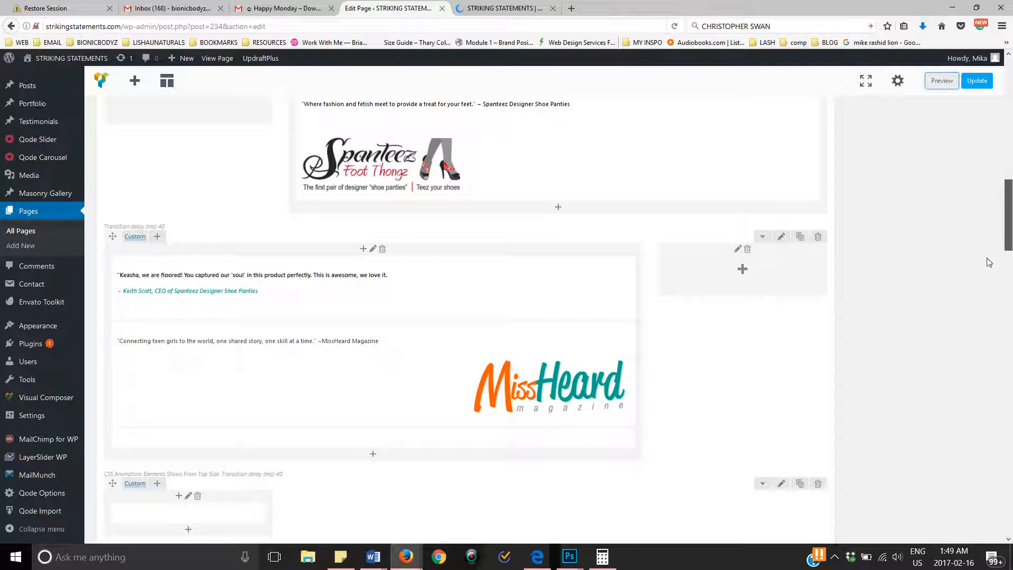
left_click_drag(1008, 223, 1008, 216)
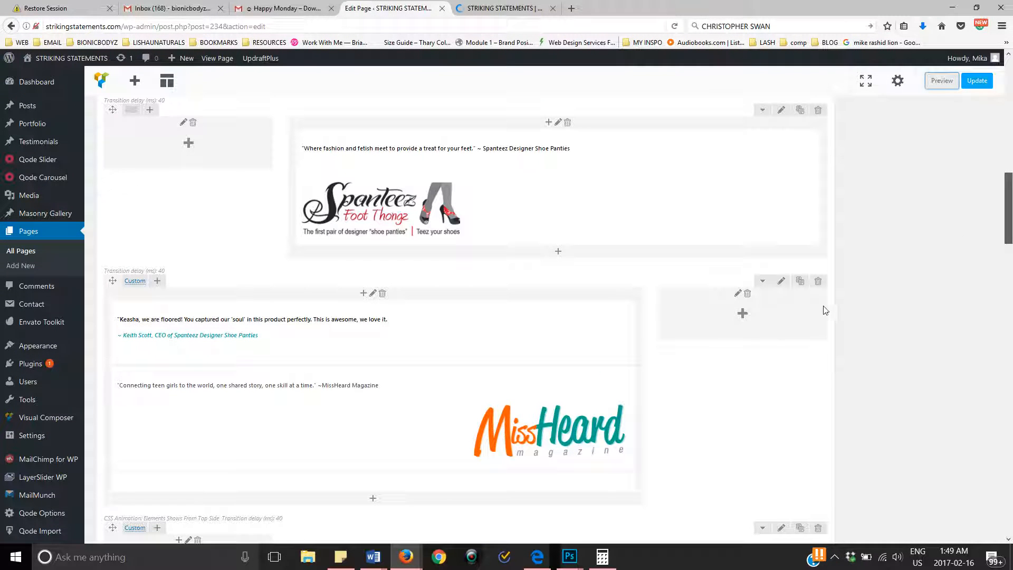
scroll(821, 313, "down", 1)
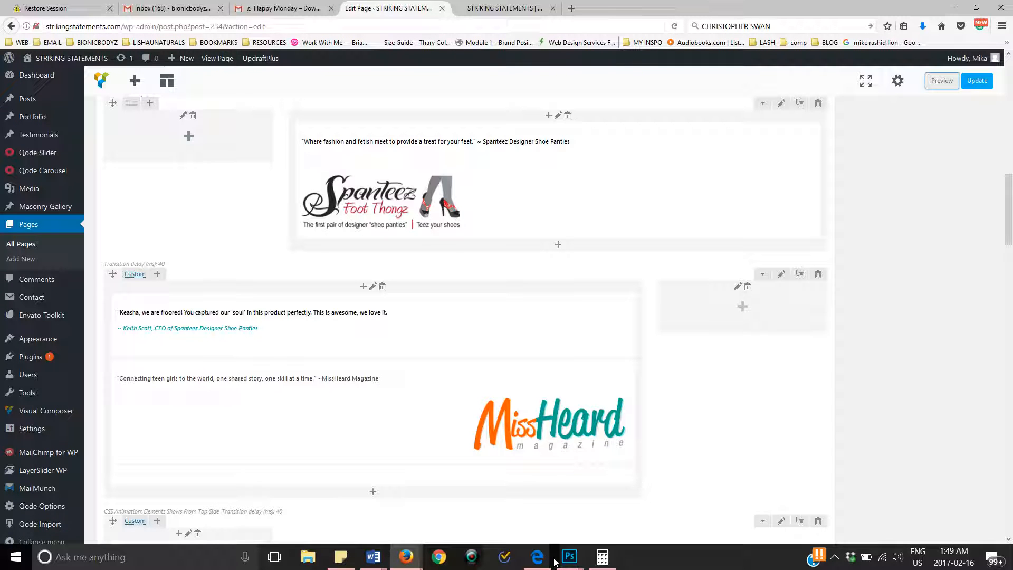
mouse_move(602, 557)
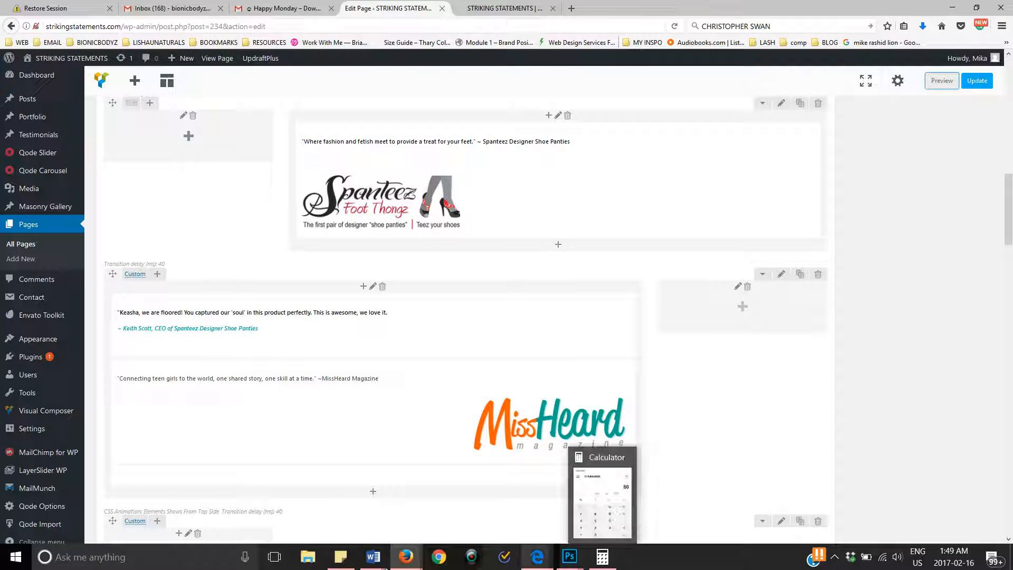
left_click(743, 309)
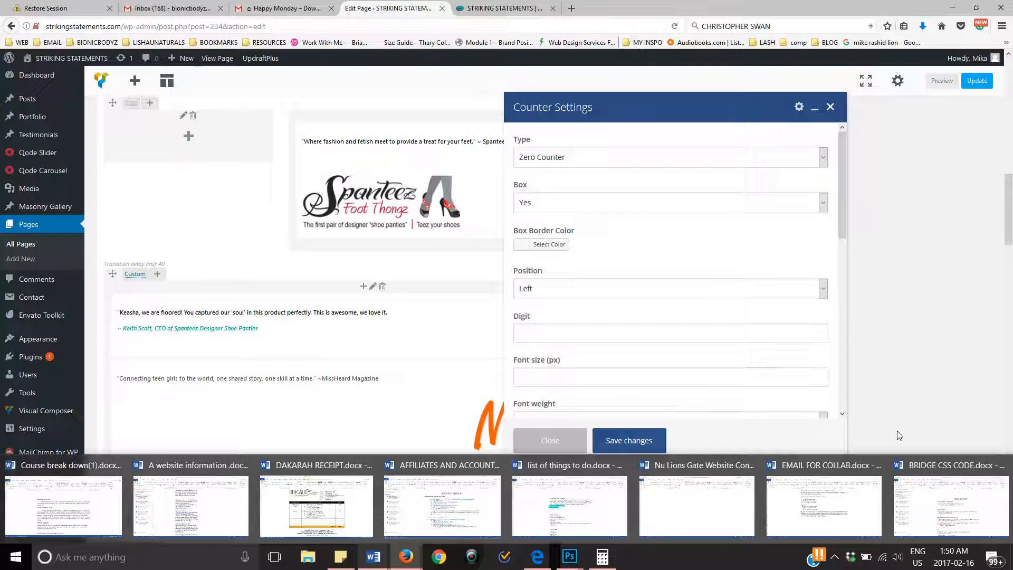
key("Escape")
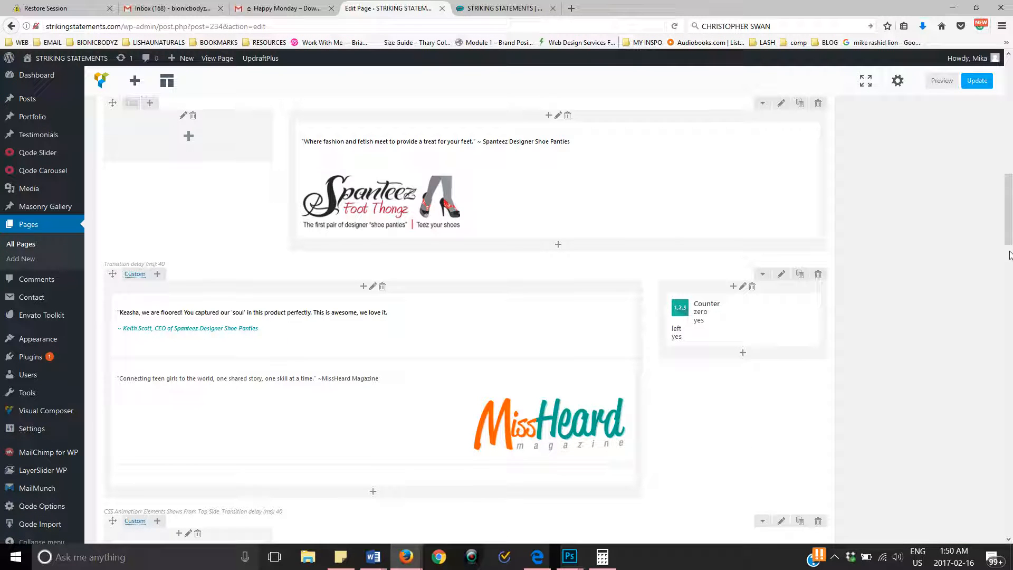
scroll(805, 276, "down", 3)
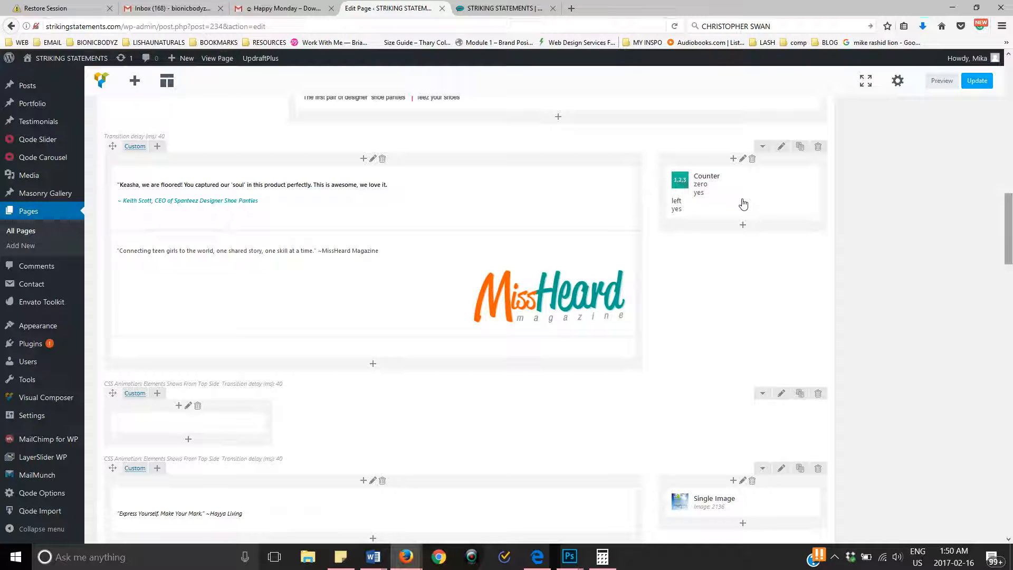
mouse_move(746, 193)
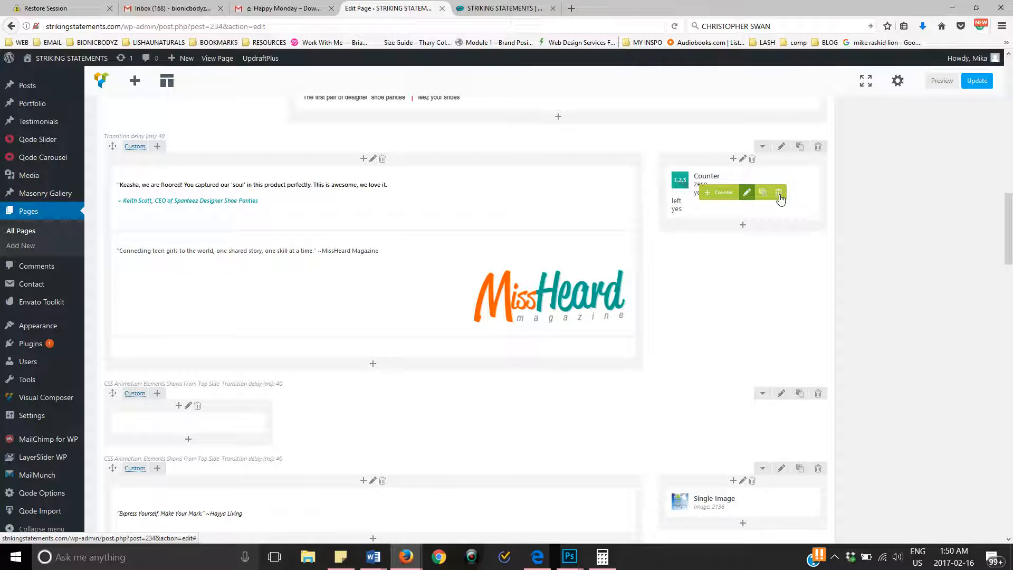
left_click(779, 193)
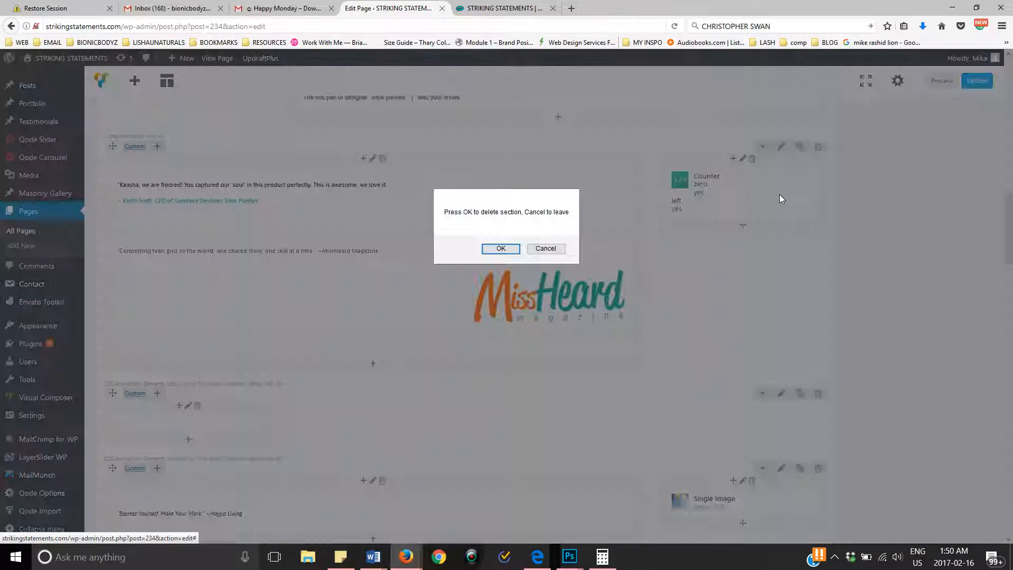
left_click(501, 249)
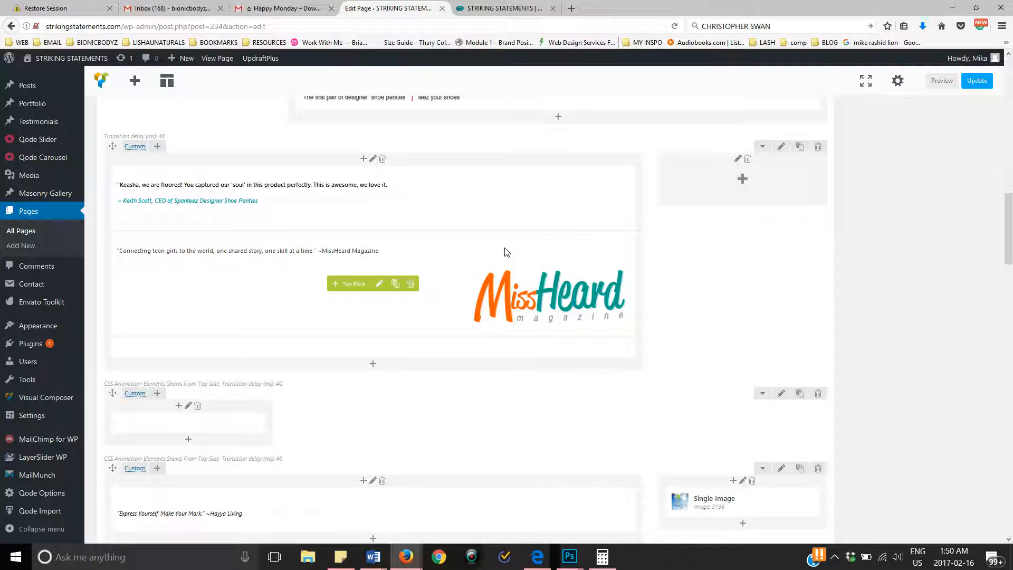
Add a Single Image element to the empty column beside the Spanteez testimonial and open the media library for its image
left_click(742, 181)
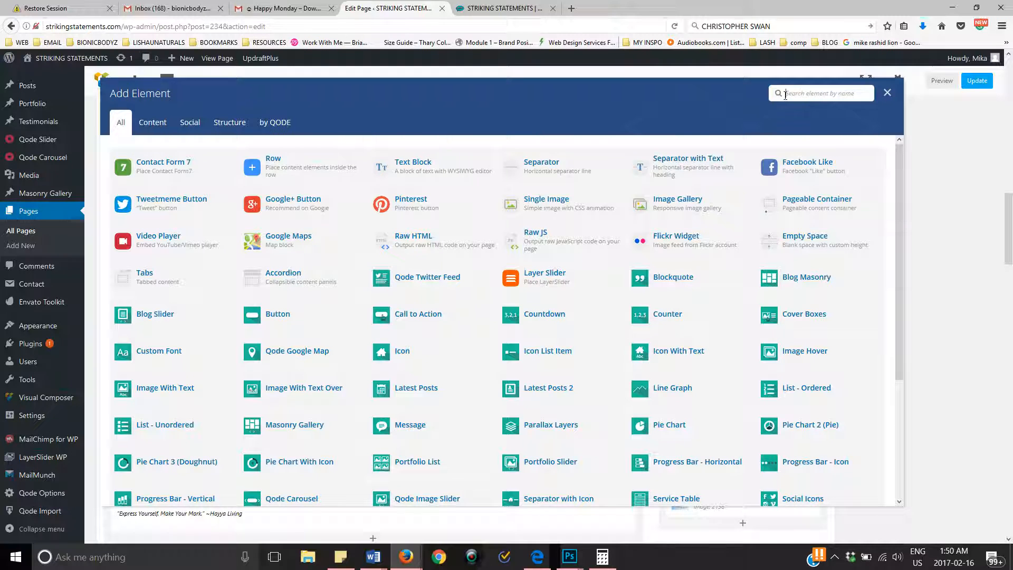
left_click(551, 206)
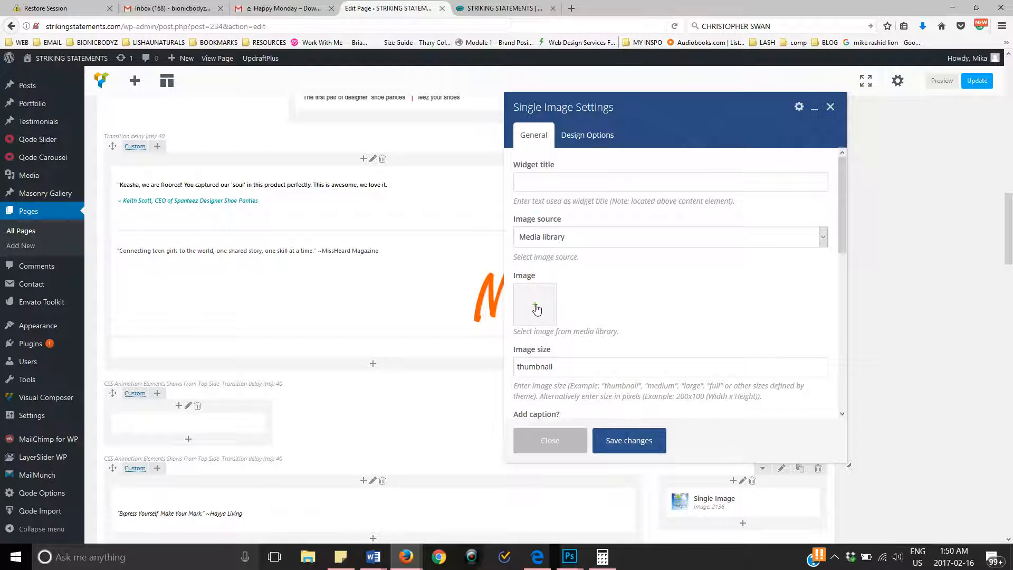
left_click(535, 307)
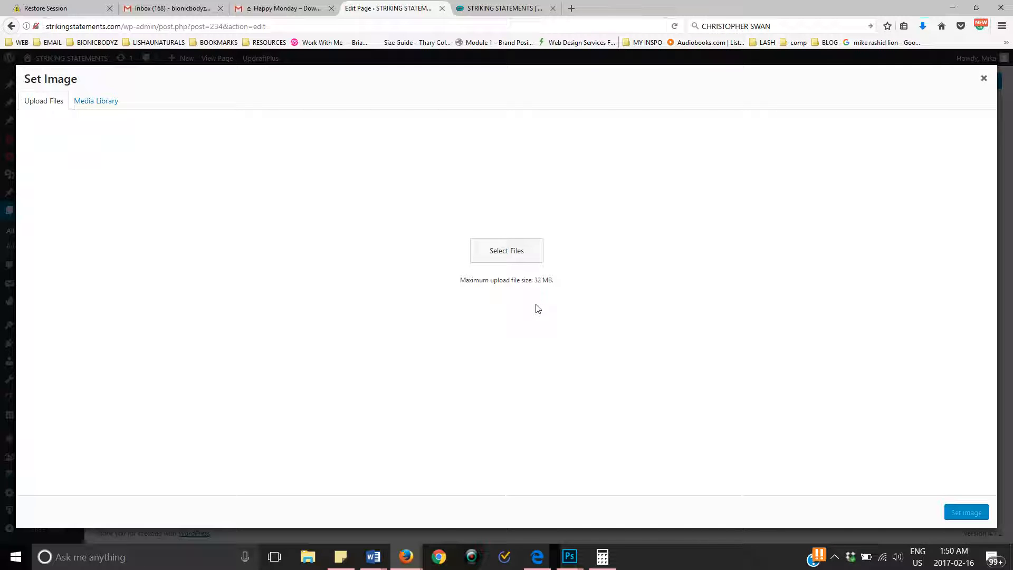
left_click(91, 105)
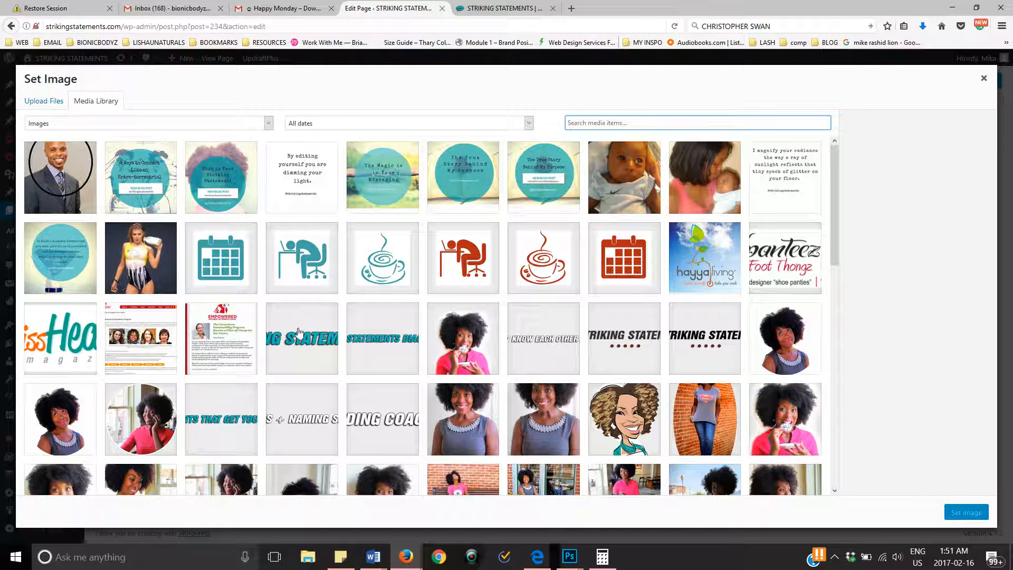
Set the square portrait of the smiling woman in a black jacket from the media library as the element's image
left_click(836, 228)
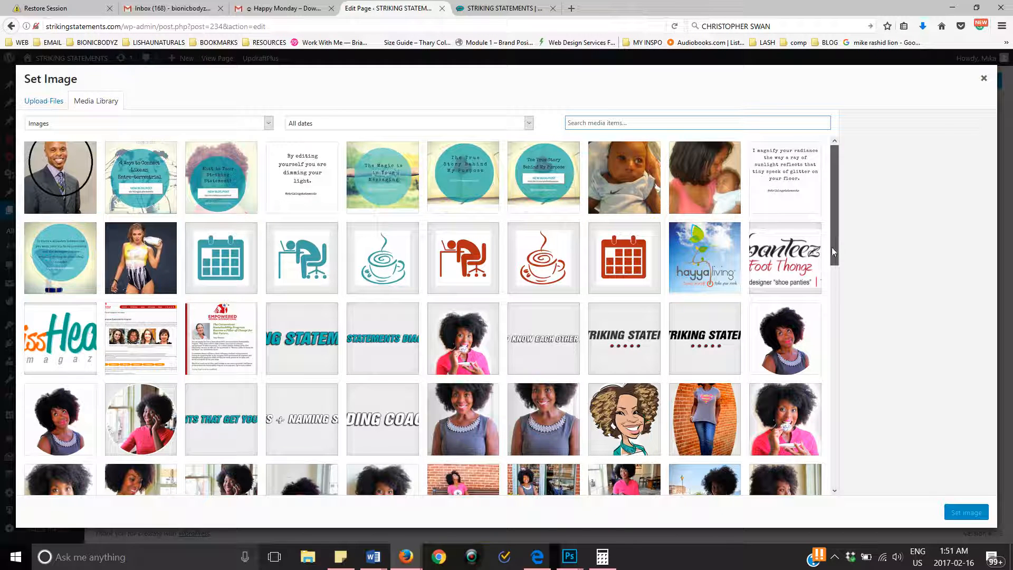
scroll(831, 249, "down", 3)
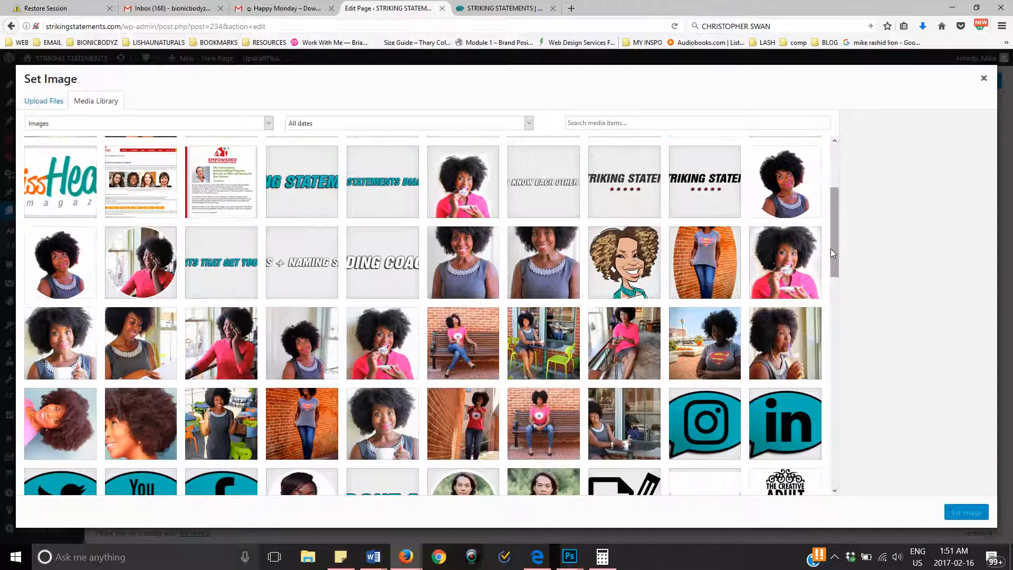
scroll(831, 258, "down", 1)
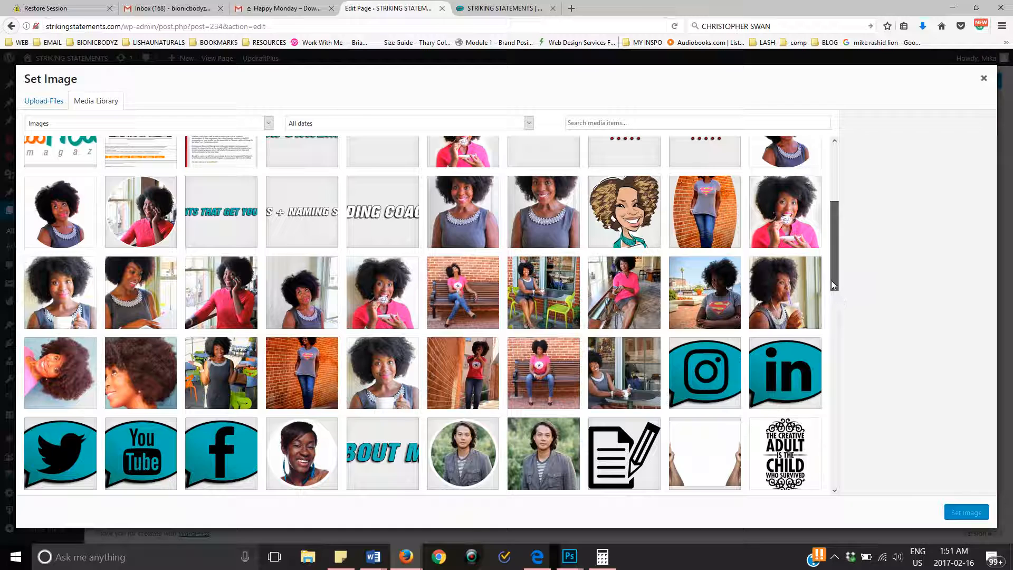
scroll(834, 281, "down", 4)
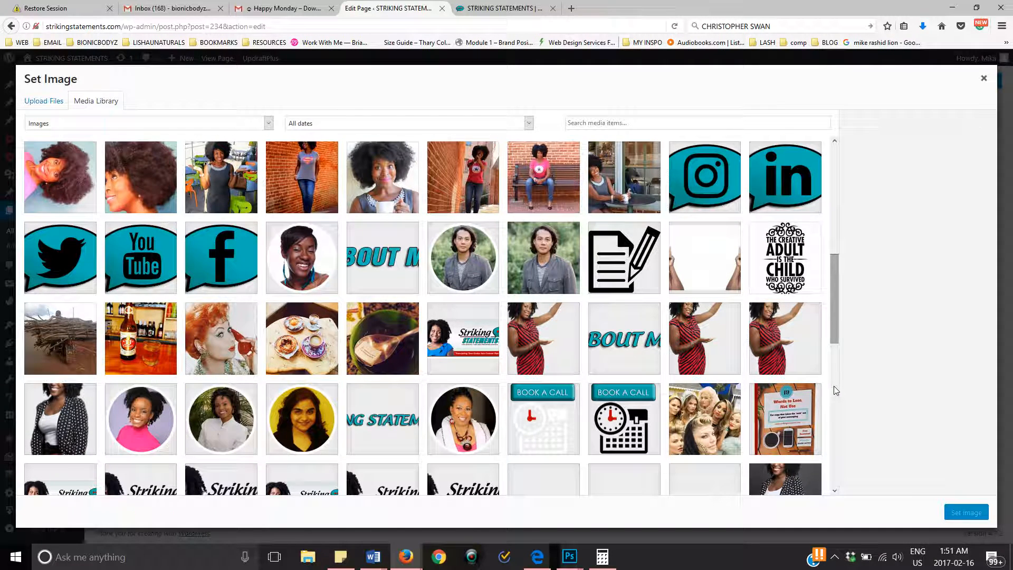
scroll(835, 388, "down", 5)
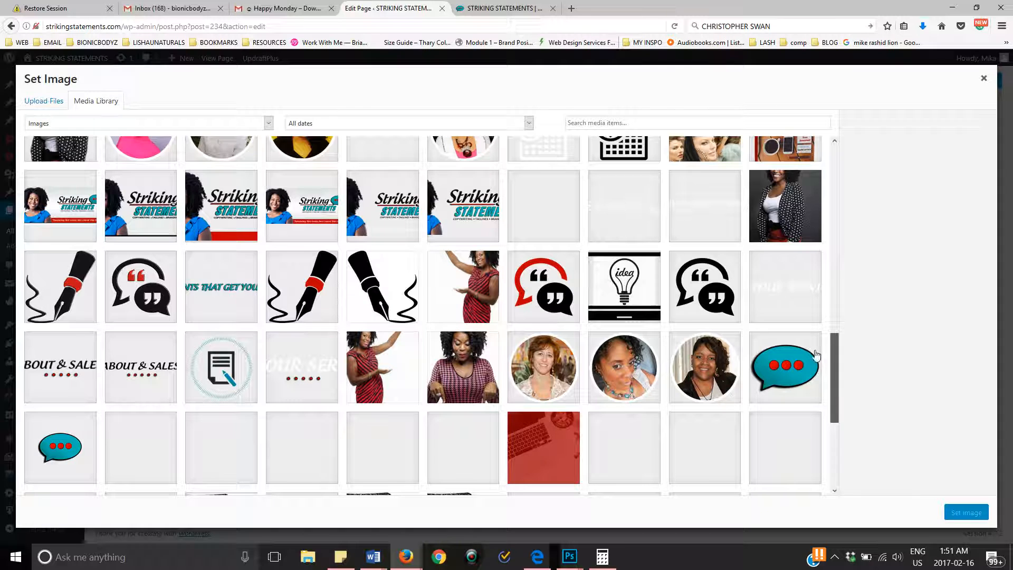
scroll(834, 366, "down", 2)
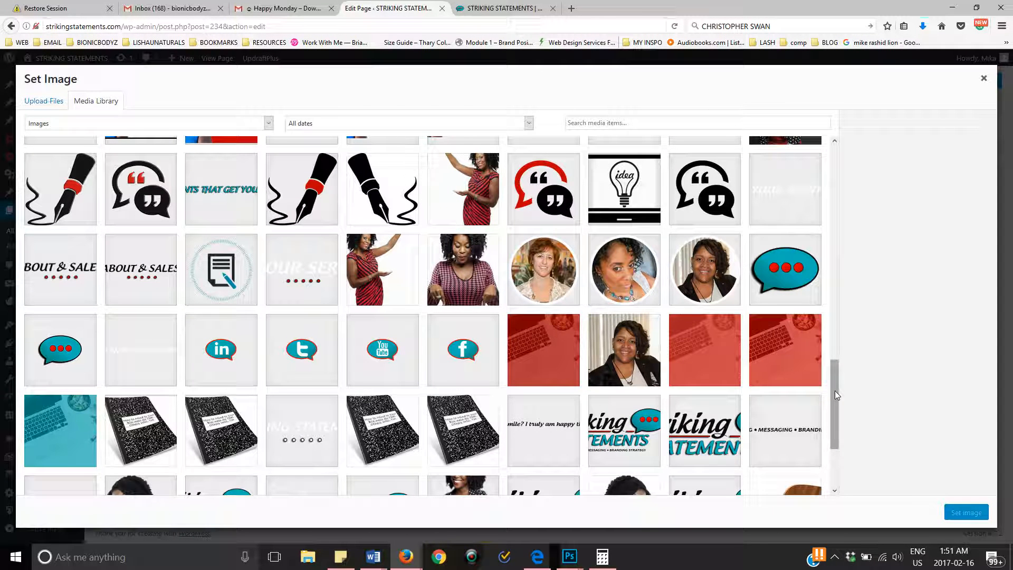
scroll(835, 391, "down", 1)
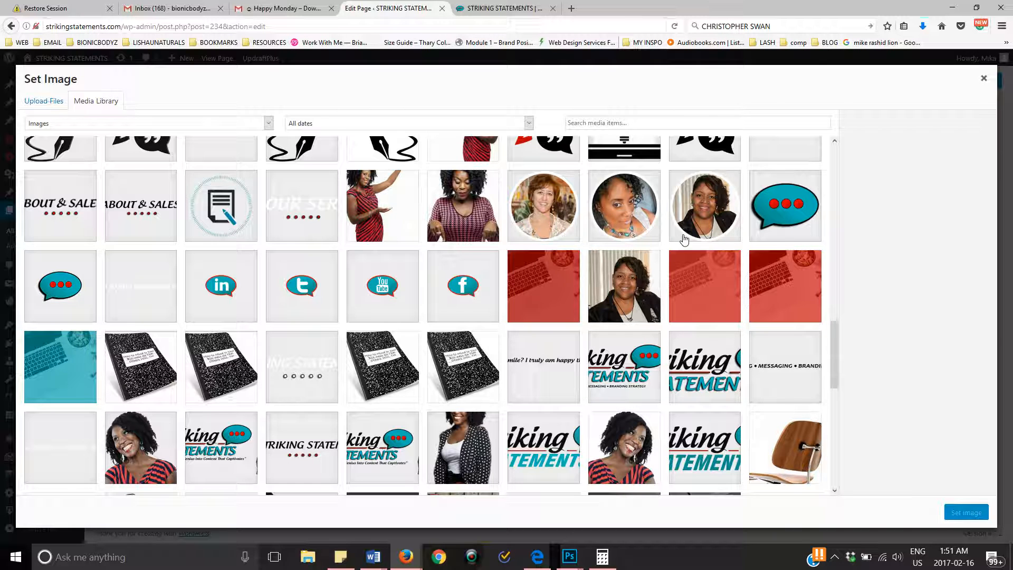
left_click(621, 286)
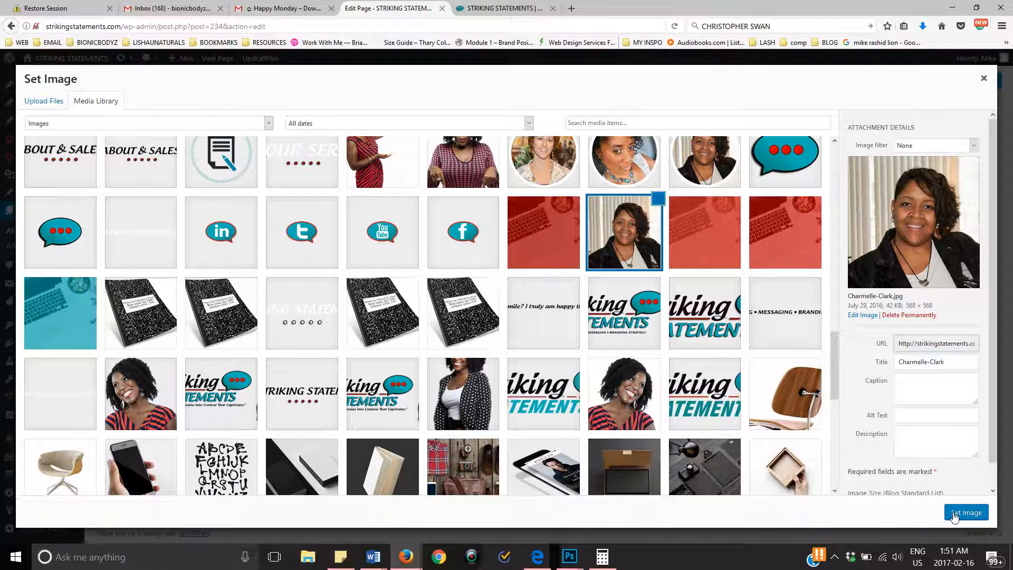
left_click(956, 515)
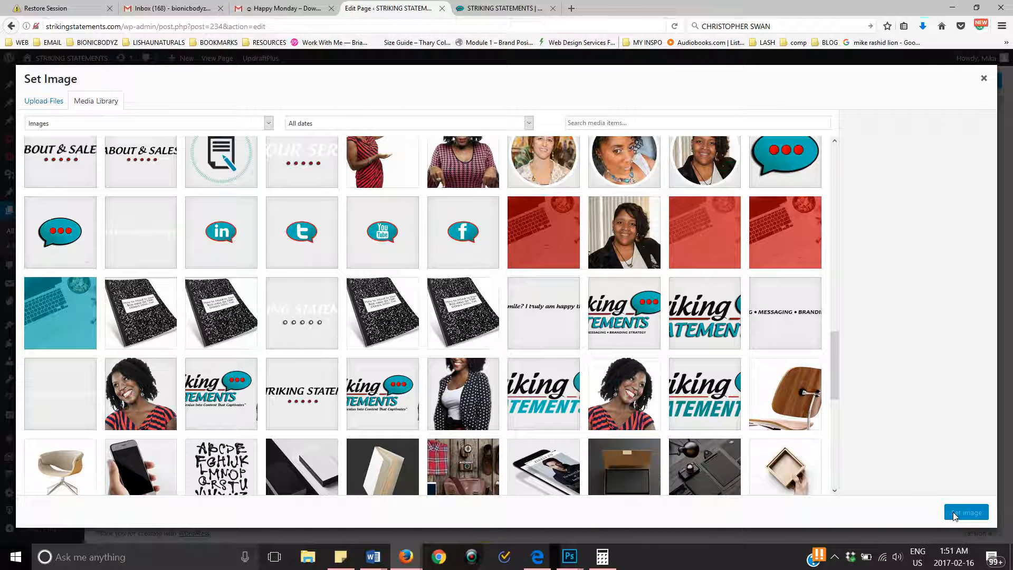
mouse_move(599, 567)
key("Escape")
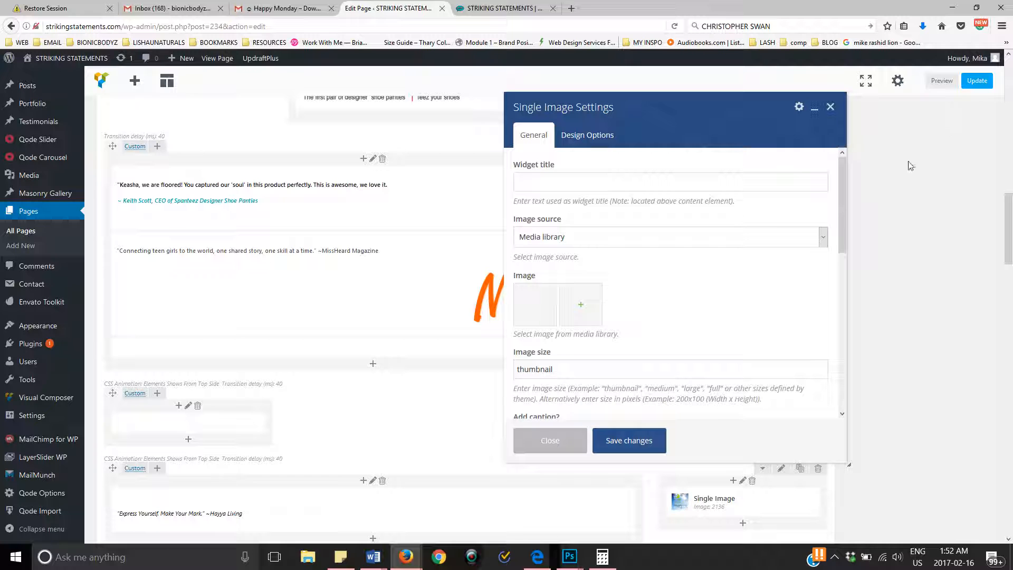
Set the image size to full and the image style to Circle, and save the Single Image settings
double_click(548, 369)
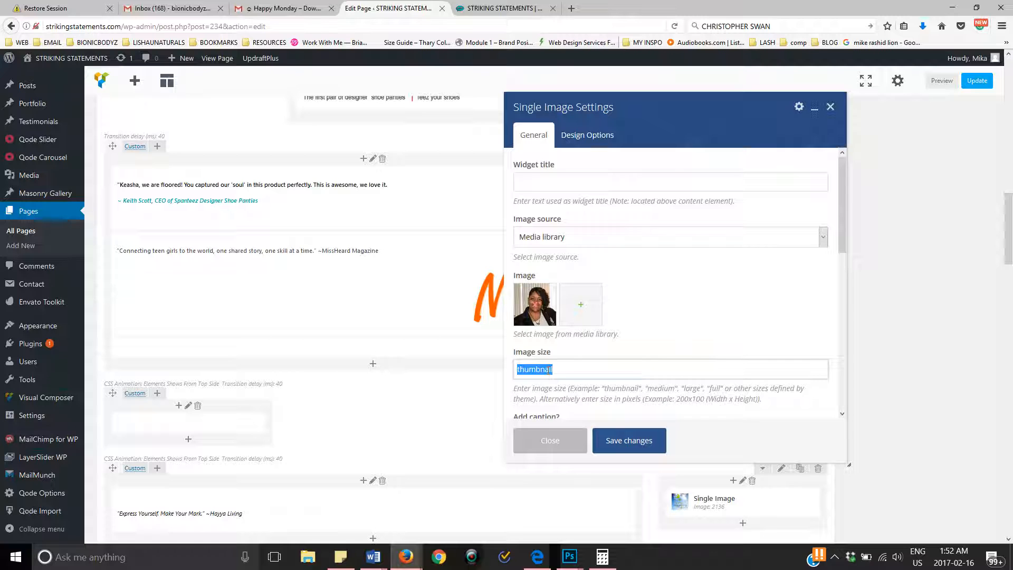
key("BackSpace")
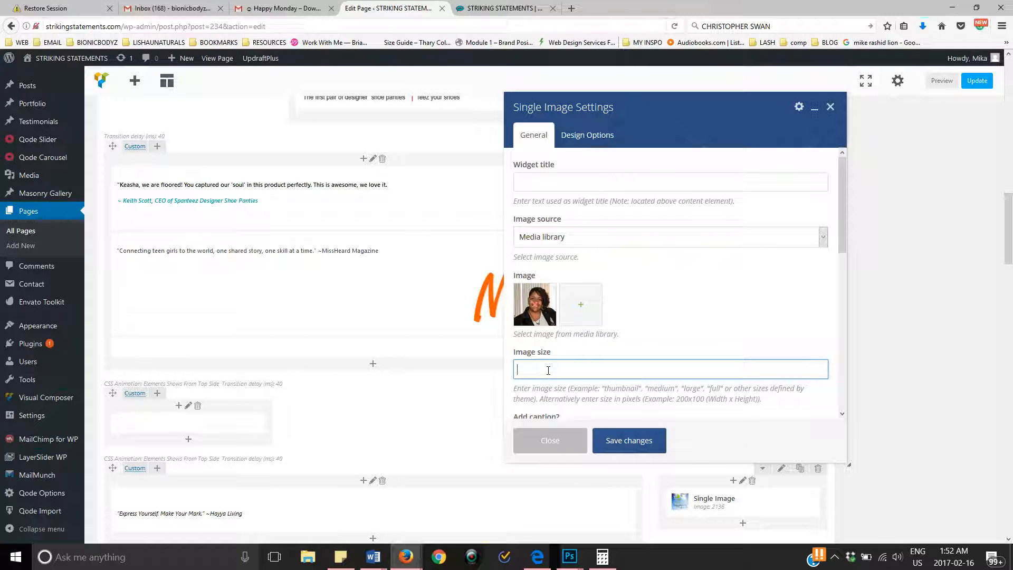
type("full")
left_click_drag(844, 239, 846, 267)
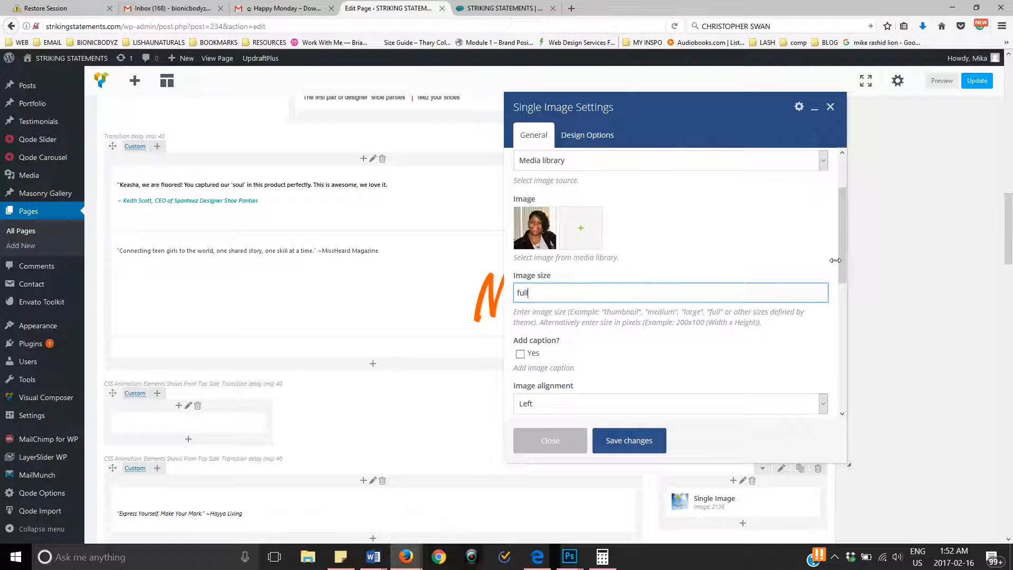
left_click_drag(842, 273, 843, 321)
scroll(556, 330, "down", 1)
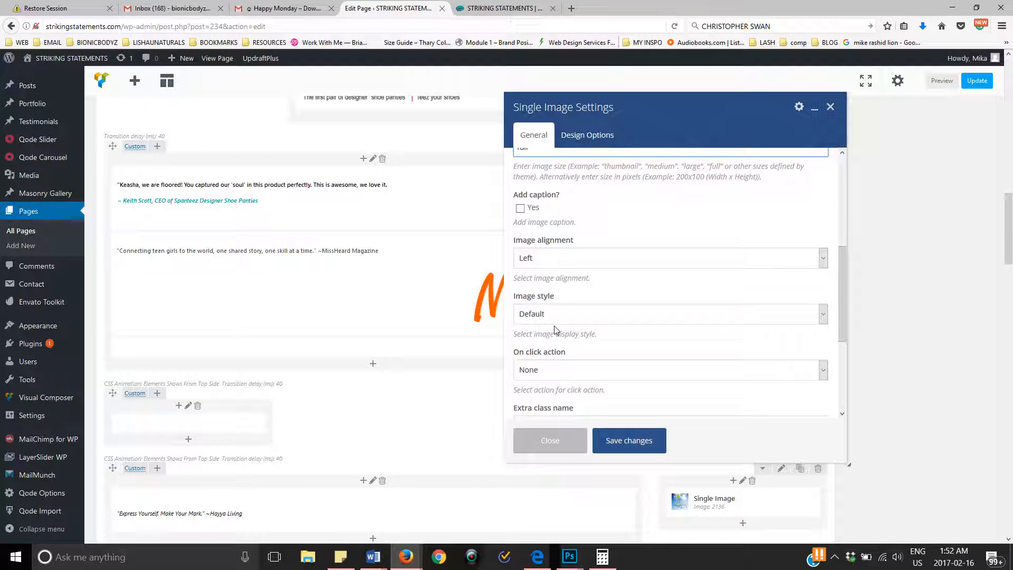
left_click(558, 318)
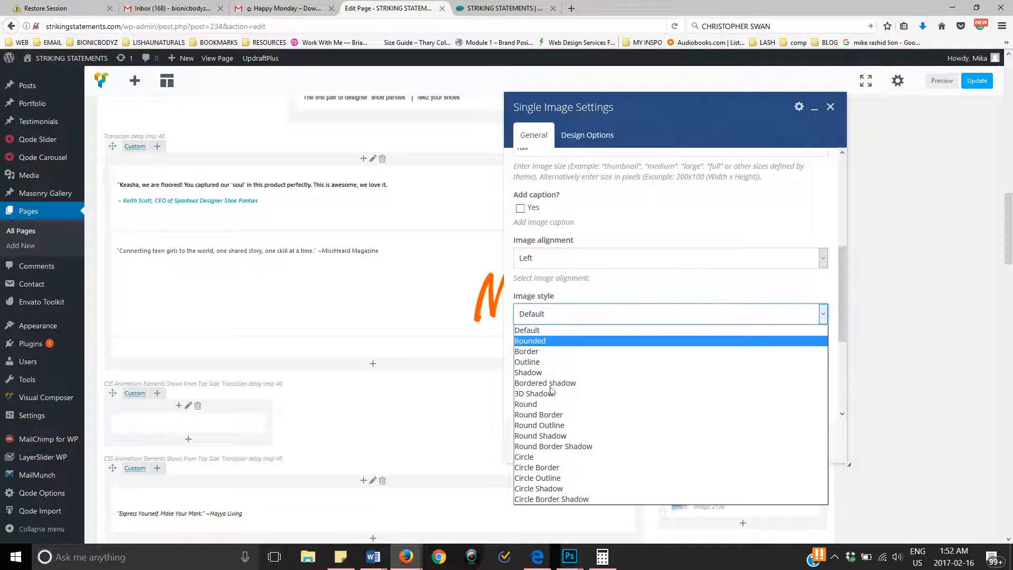
left_click(533, 462)
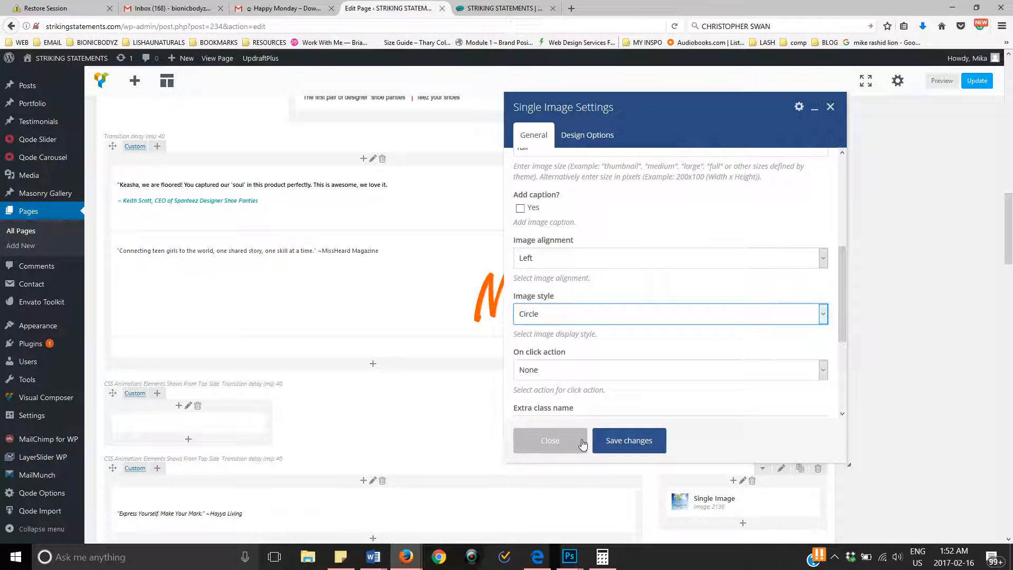
left_click(625, 443)
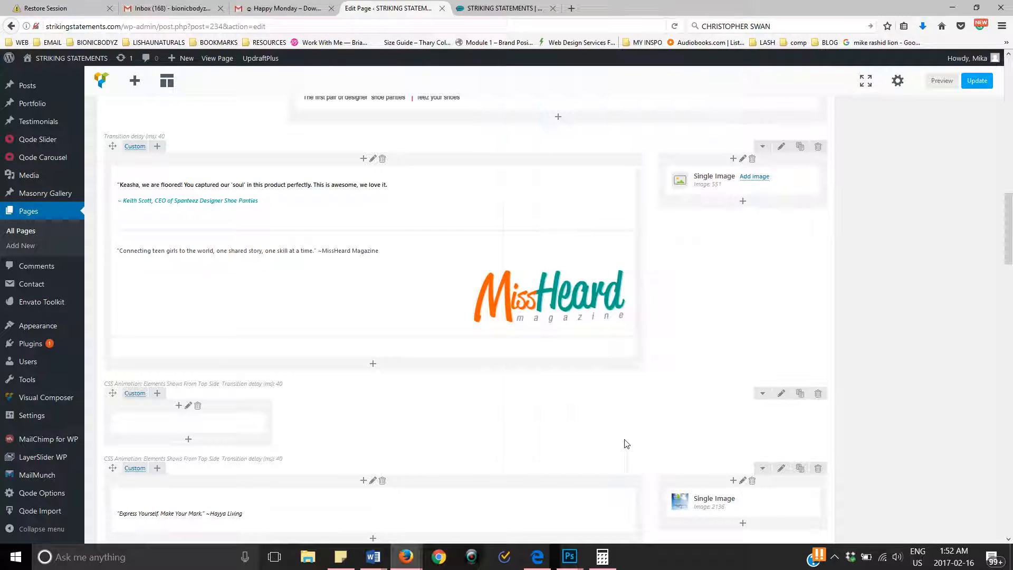
Preview the page and examine the circular portrait beside the Spanteez testimonial, along with the surrounding taglines, MissHeard and Hayya Living rows
left_click(937, 88)
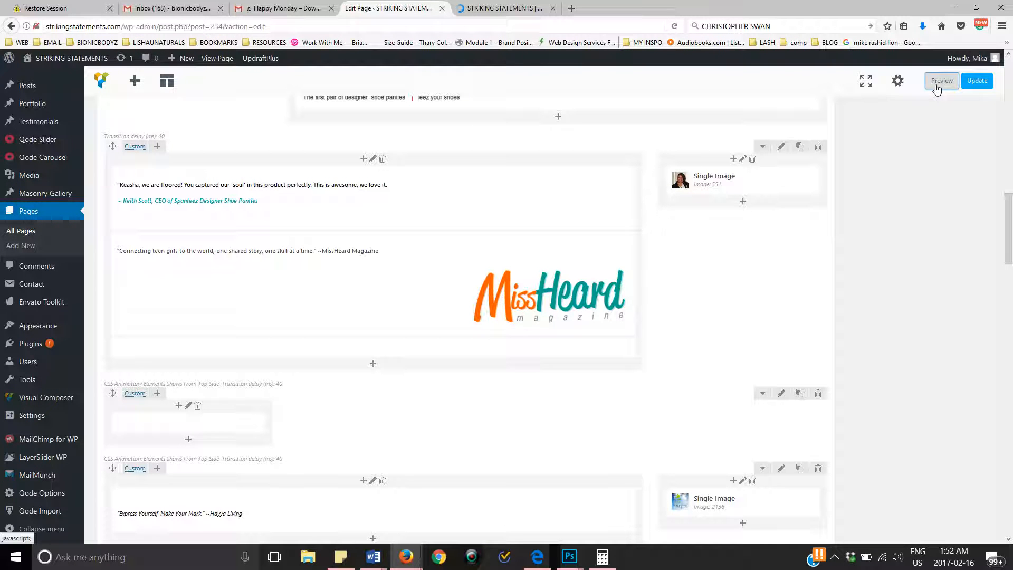
left_click(520, 7)
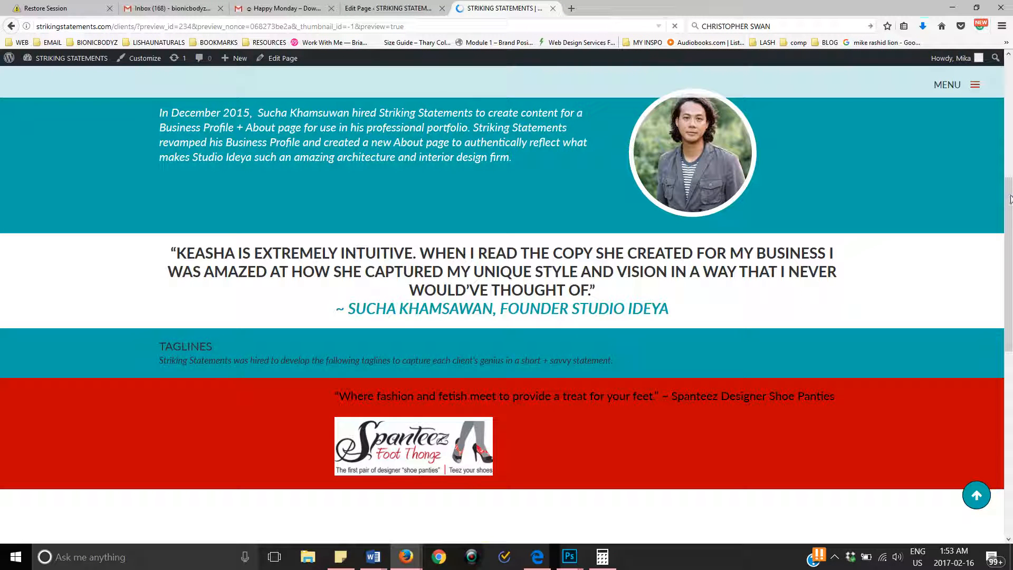
scroll(1010, 199, "down", 1)
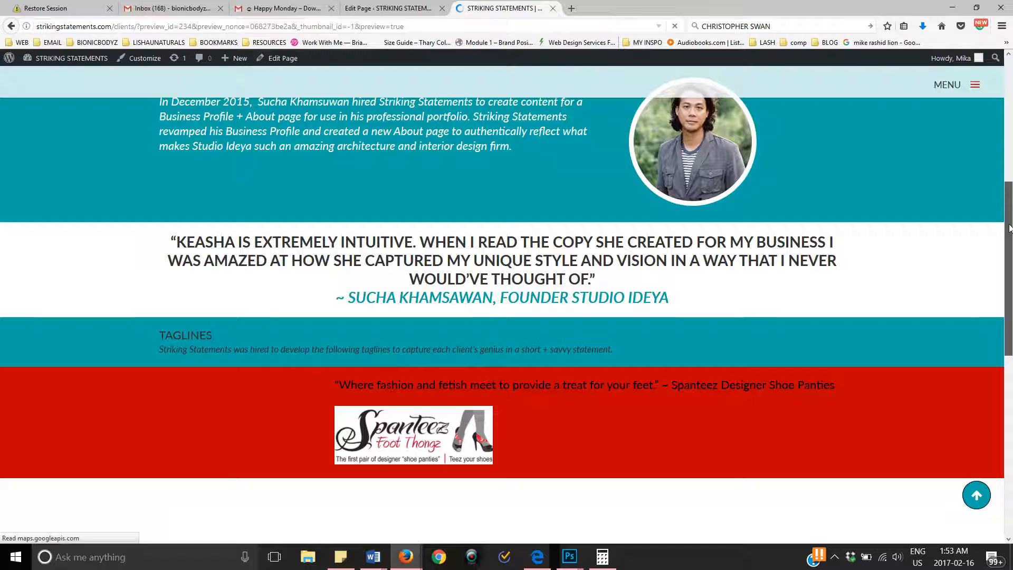
scroll(1009, 237, "down", 3)
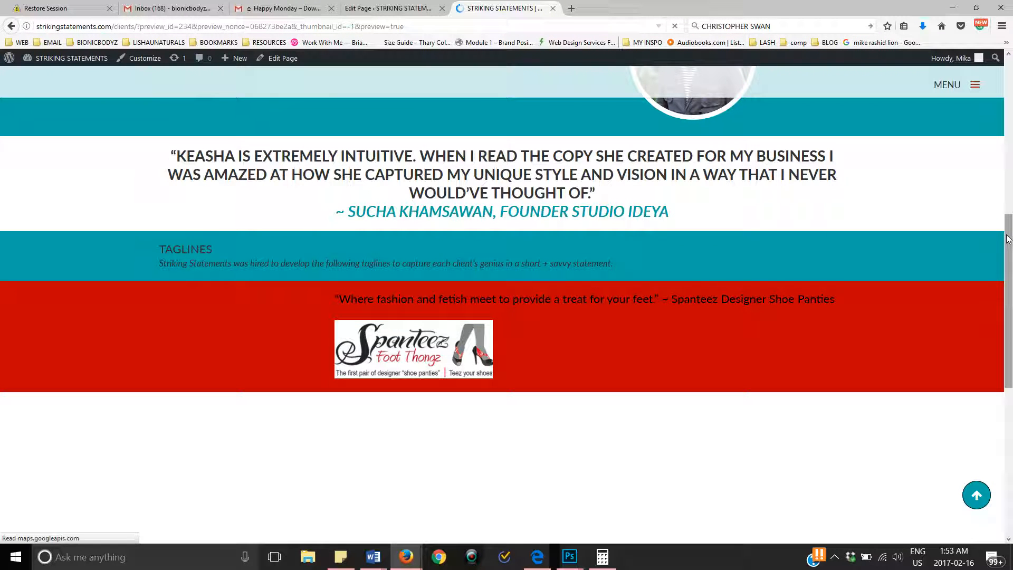
left_click_drag(1008, 238, 1009, 251)
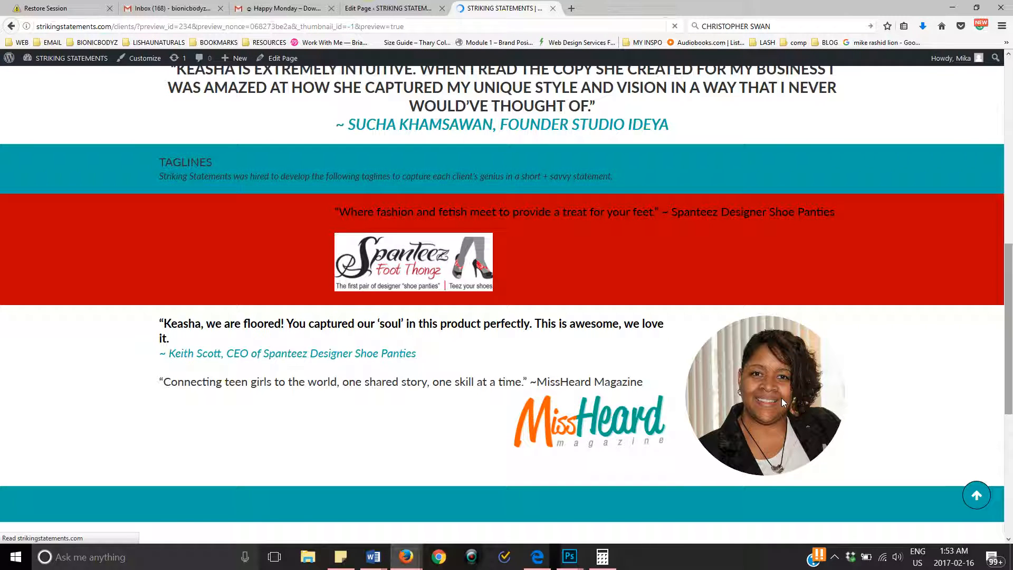
scroll(781, 398, "down", 2)
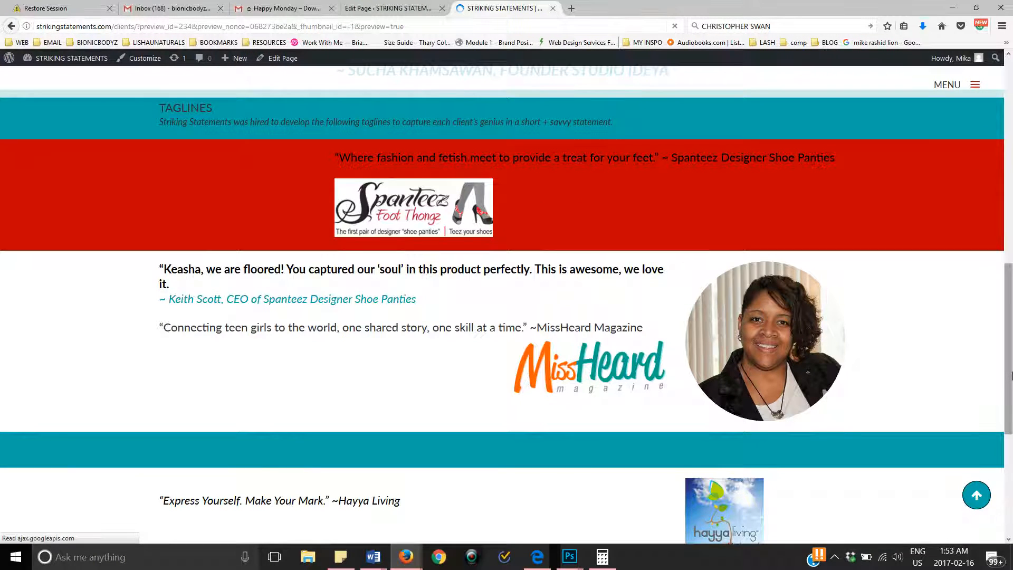
scroll(1012, 375, "down", 2)
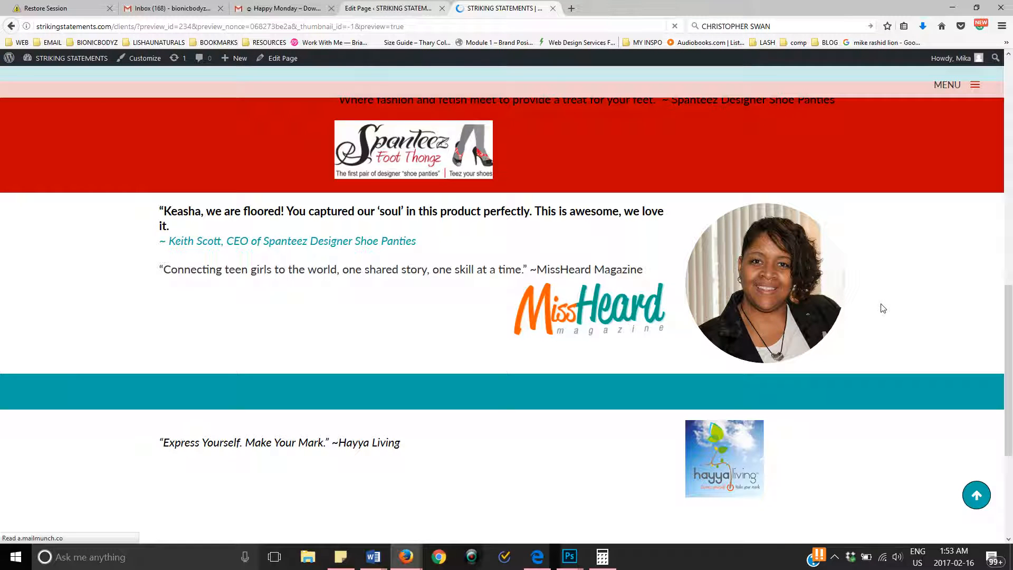
scroll(883, 308, "up", 10)
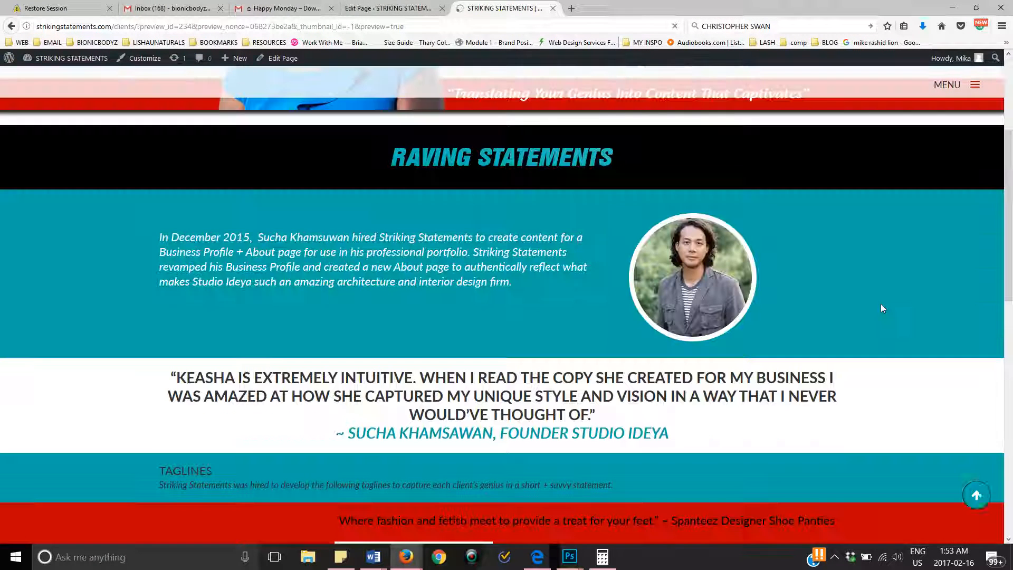
scroll(883, 308, "up", 3)
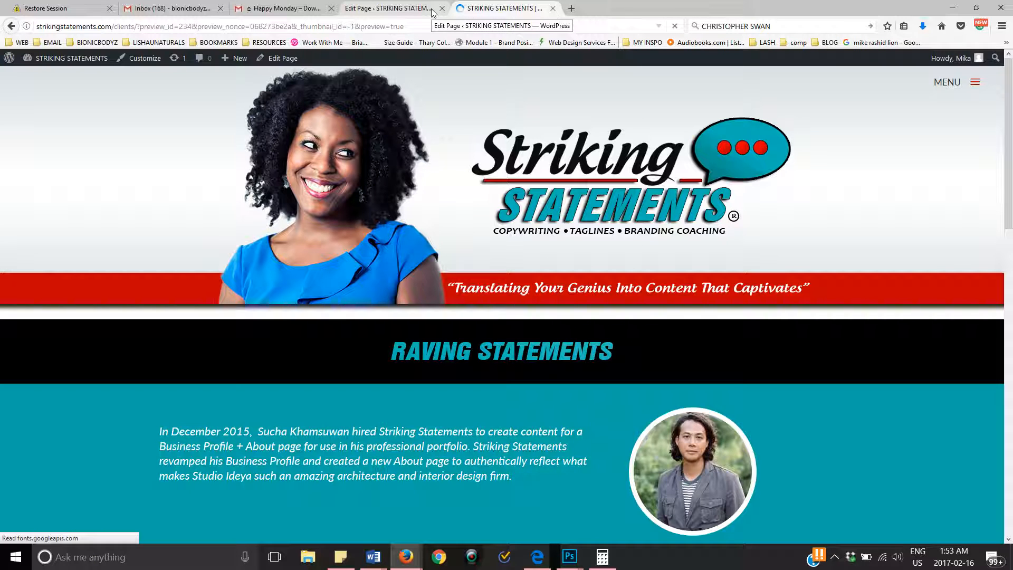
right_click(839, 561)
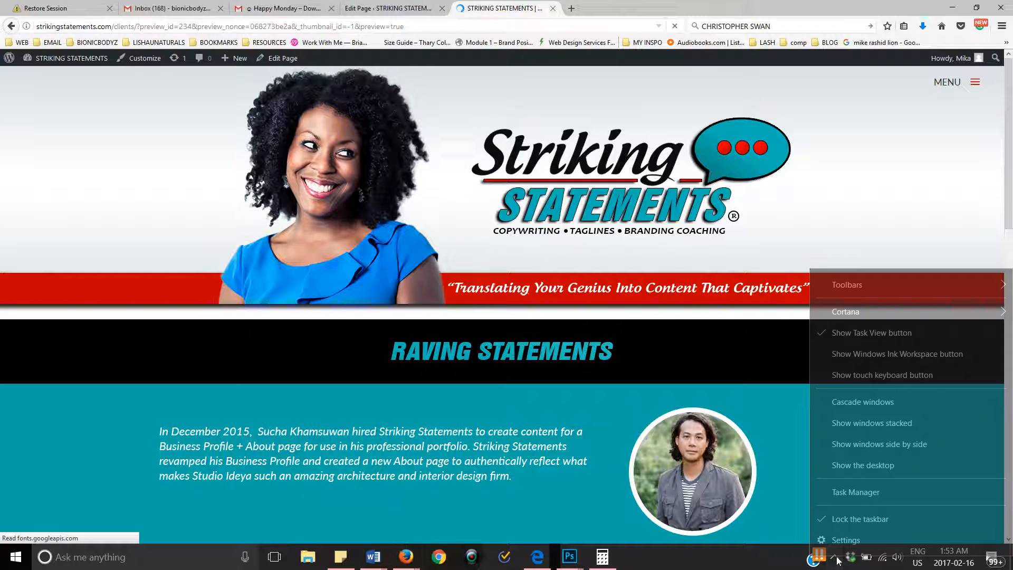
left_click(836, 559)
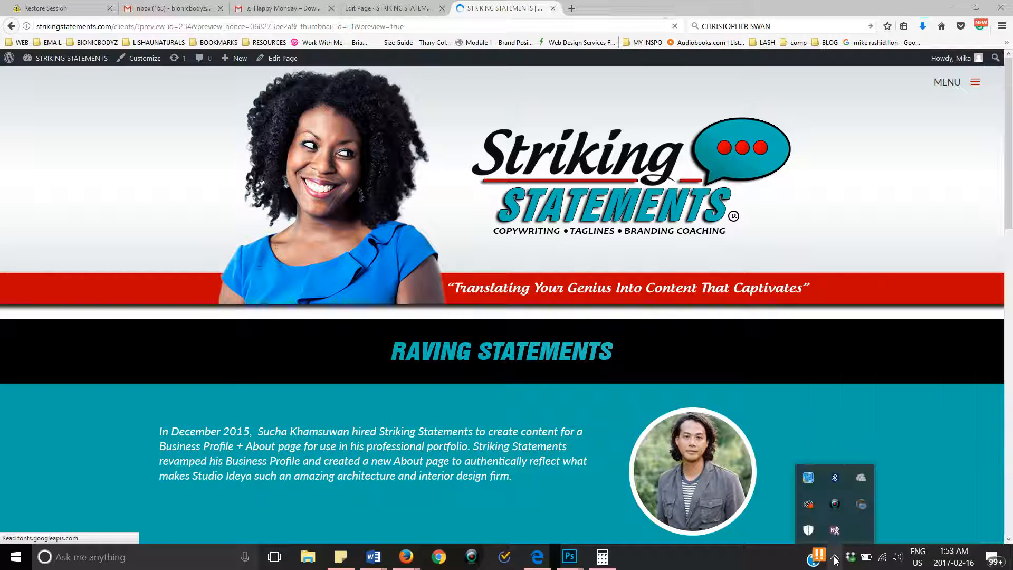